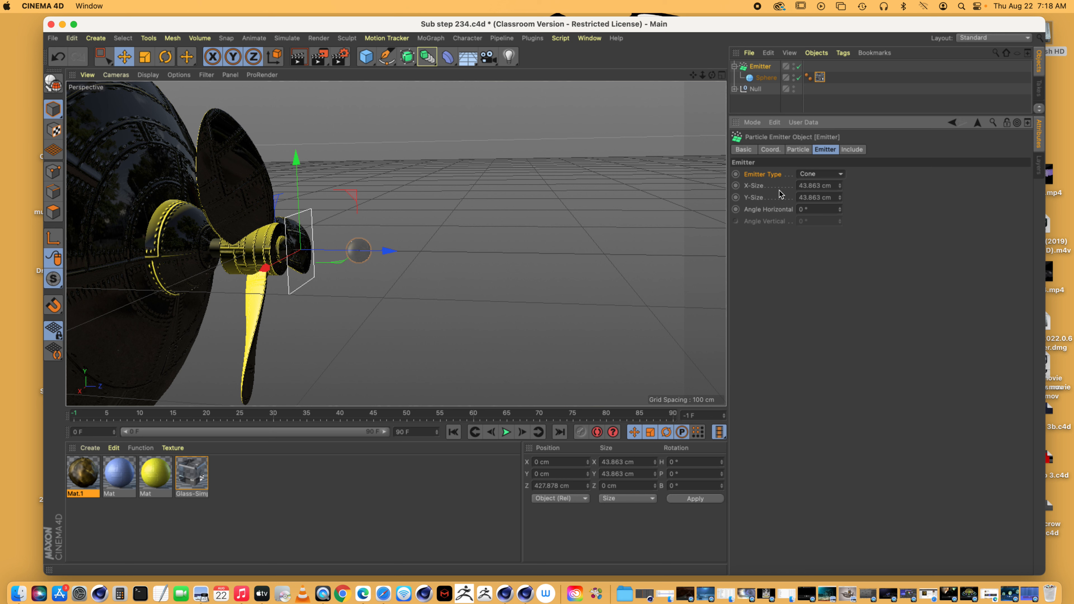
- Add a cone primitive and place it behind the submarine's propeller, past the small sphere
{"action": "left_click", "coordinate": [839, 208]}
{"action": "left_click", "coordinate": [365, 58]}
{"action": "left_click", "coordinate": [530, 72]}
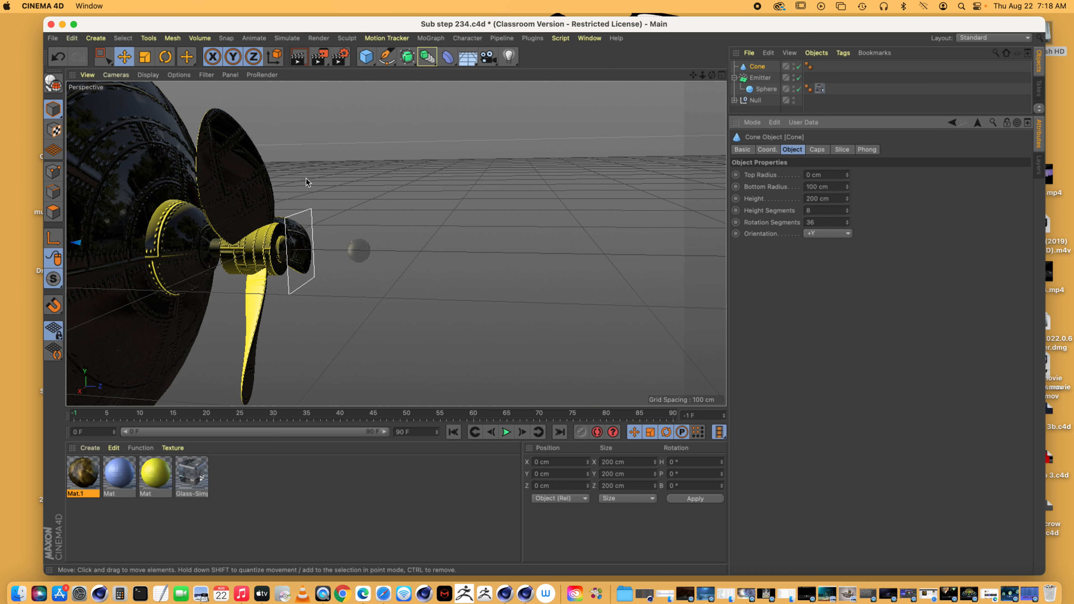
{"action": "left_click_drag", "start_coordinate": [460, 319], "coordinate": [315, 264]}
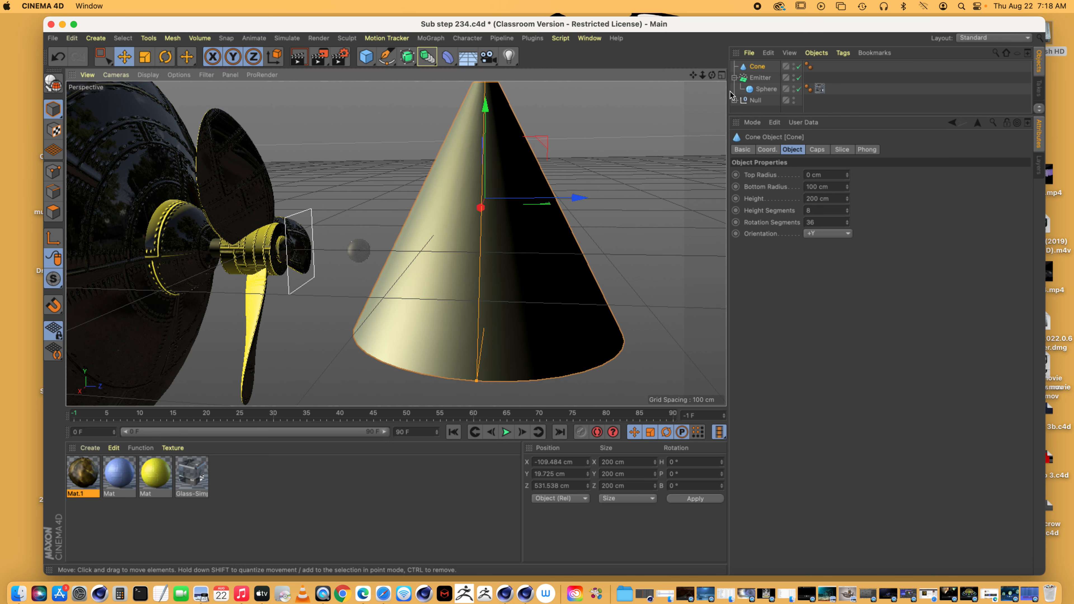
{"action": "left_click_drag", "start_coordinate": [702, 75], "coordinate": [664, 76]}
{"action": "left_click_drag", "start_coordinate": [461, 110], "coordinate": [460, 110]}
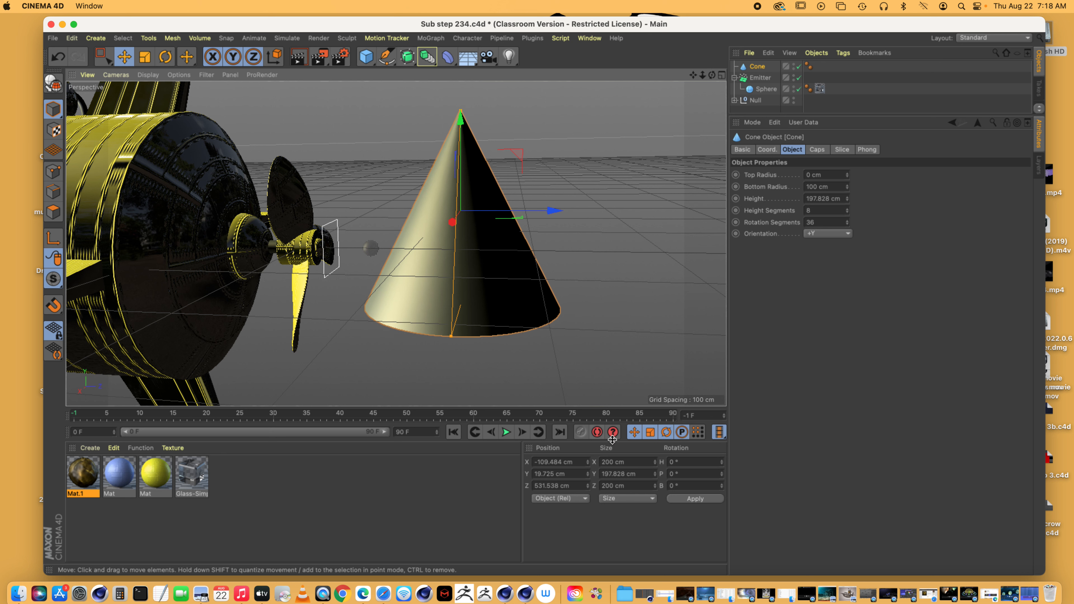
- Rotate the cone's pitch to 90° and move it to about Y -23 cm, Z 450 cm so its tip meets the emitter
{"action": "left_click", "coordinate": [696, 475]}
{"action": "type", "text": "90"}
{"action": "key", "text": "Return"}
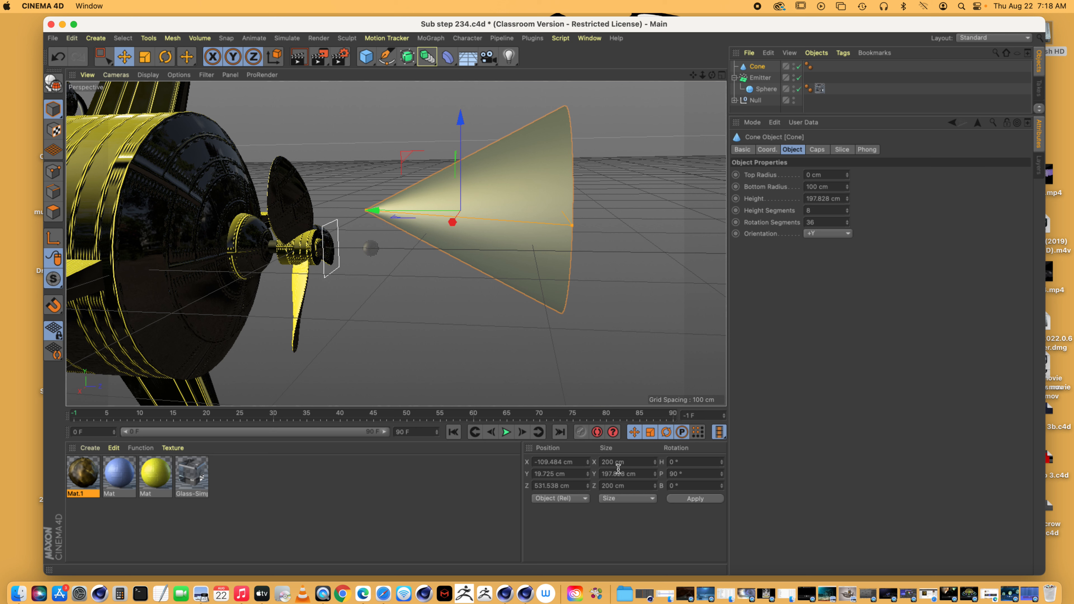
{"action": "left_click", "coordinate": [124, 56]}
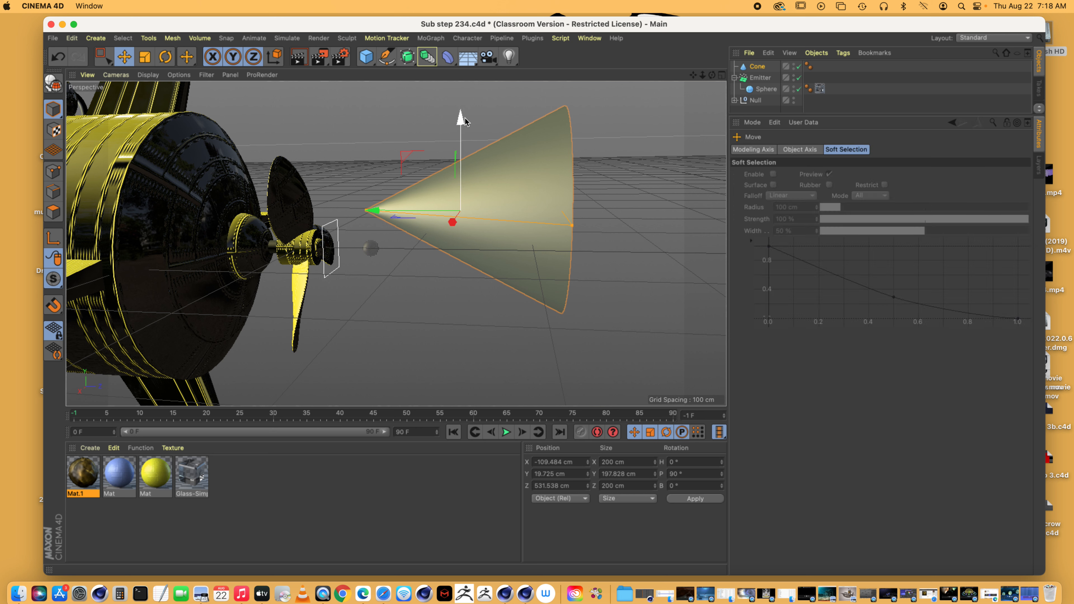
{"action": "left_click_drag", "start_coordinate": [464, 121], "coordinate": [463, 168]}
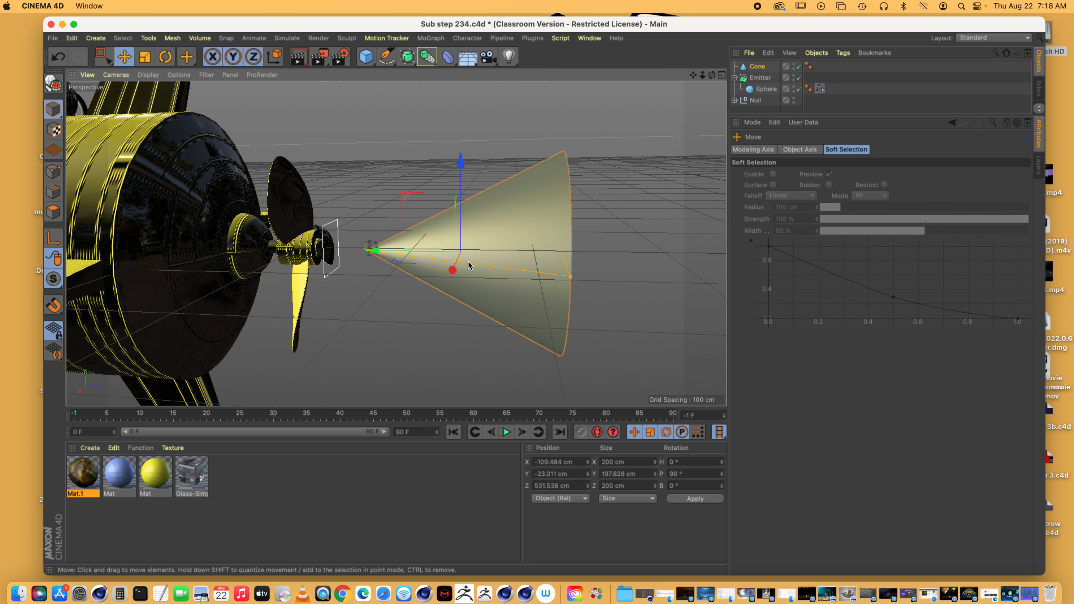
{"action": "left_click_drag", "start_coordinate": [453, 270], "coordinate": [362, 270]}
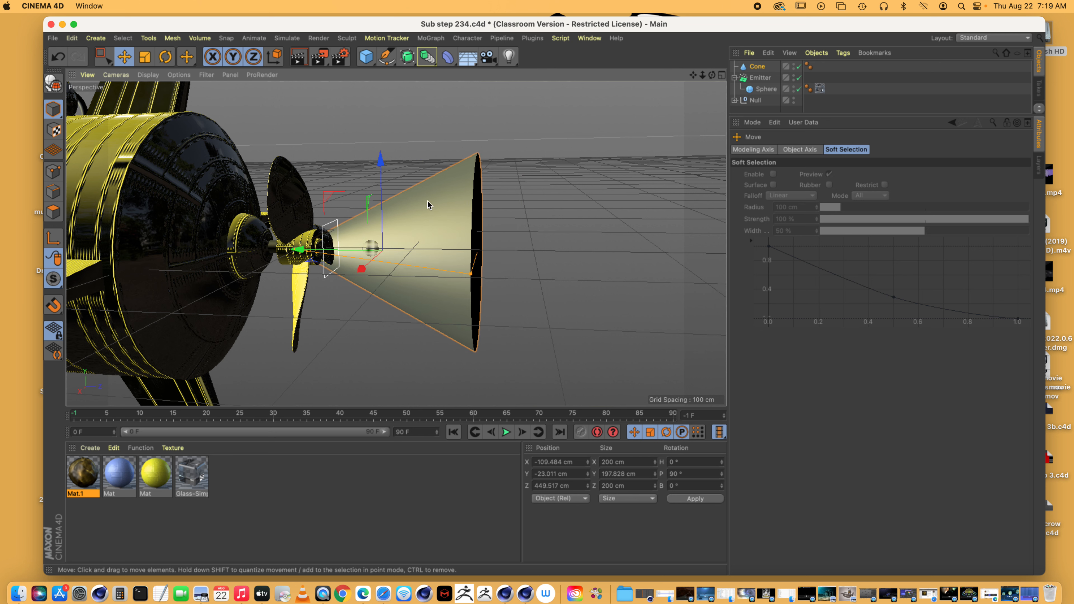
- Set the particle emitter's Angle Horizontal to 49°
{"action": "left_click", "coordinate": [760, 78]}
{"action": "left_click", "coordinate": [763, 209]}
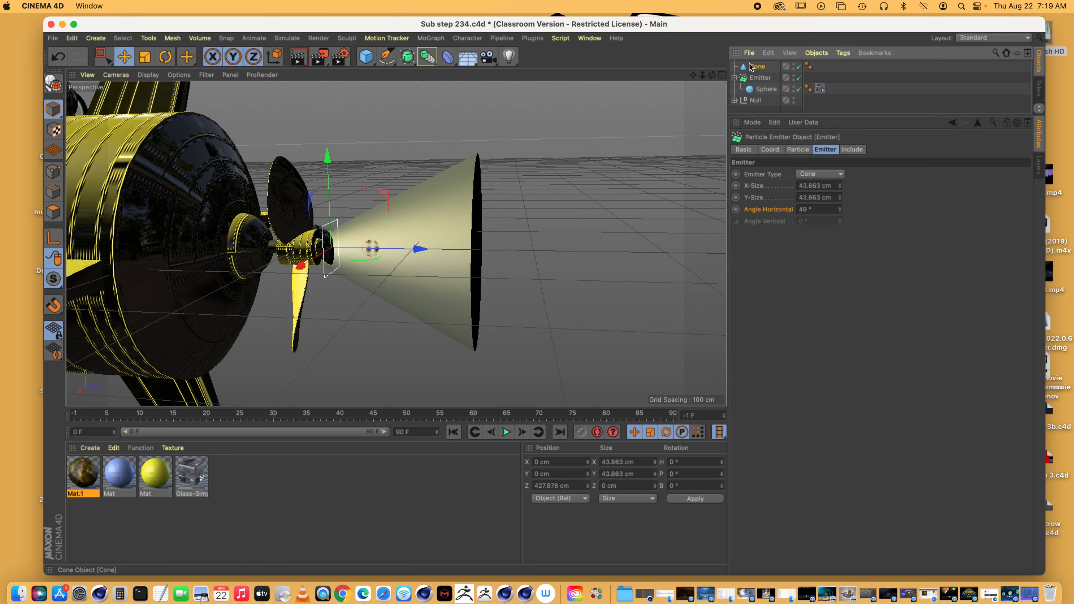
- Widen the cone's base to a bottom radius of about 106 cm and delete the cone
{"action": "left_click", "coordinate": [476, 254]}
{"action": "mouse_move", "coordinate": [472, 275]}
{"action": "left_mouse_down"}
{"action": "mouse_move", "coordinate": [476, 260]}
{"action": "mouse_move", "coordinate": [474, 315]}
{"action": "mouse_move", "coordinate": [473, 252]}
{"action": "mouse_move", "coordinate": [478, 305]}
{"action": "mouse_move", "coordinate": [481, 282]}
{"action": "left_mouse_up"}
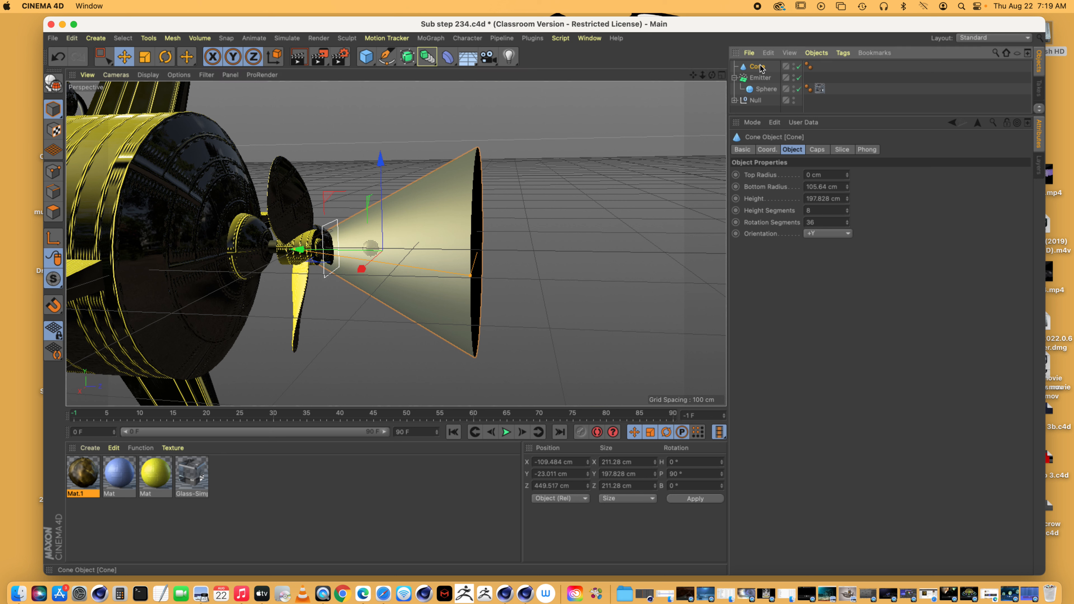
{"action": "key", "text": "Delete"}
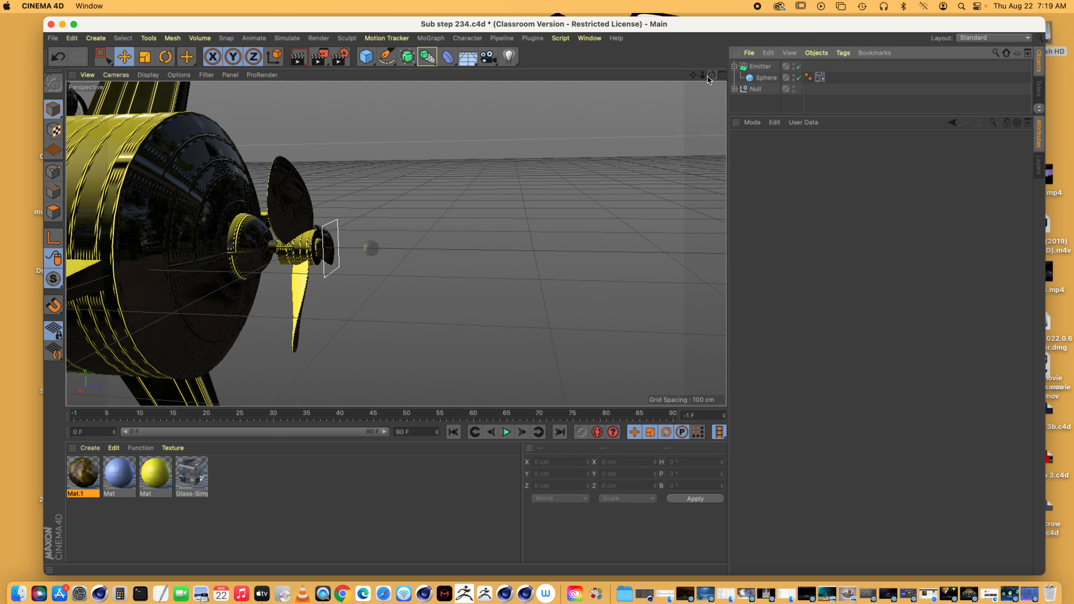
- Set the particle emitter's Angle Horizontal to 30°
{"action": "left_click_drag", "start_coordinate": [695, 79], "coordinate": [736, 80]}
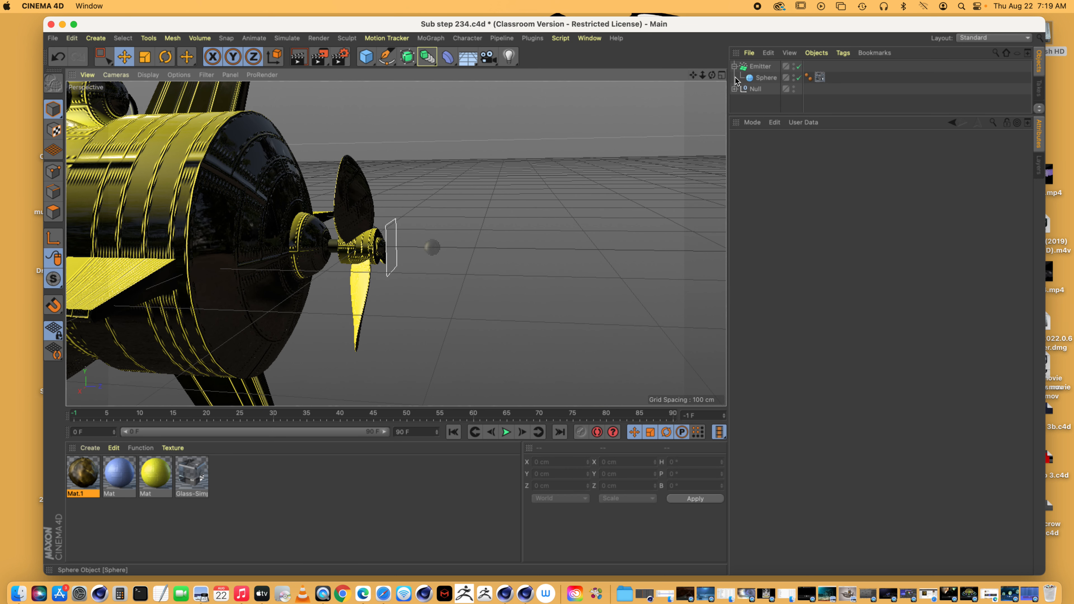
{"action": "left_click", "coordinate": [761, 68]}
{"action": "left_click", "coordinate": [818, 210]}
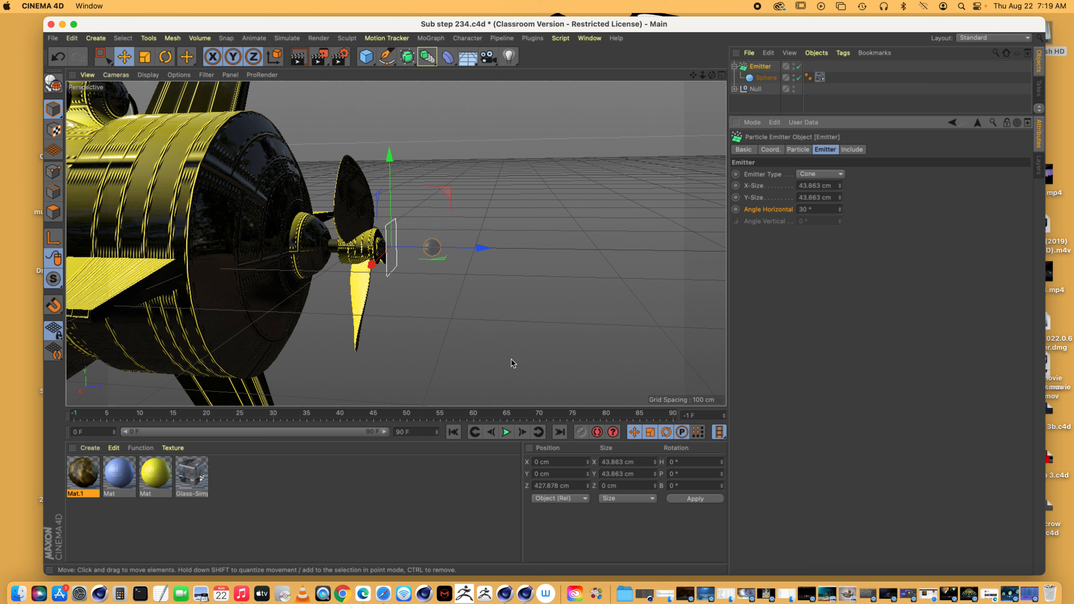
- Enable Show Objects in the emitter's particle settings and play the animation
{"action": "left_click", "coordinate": [796, 150]}
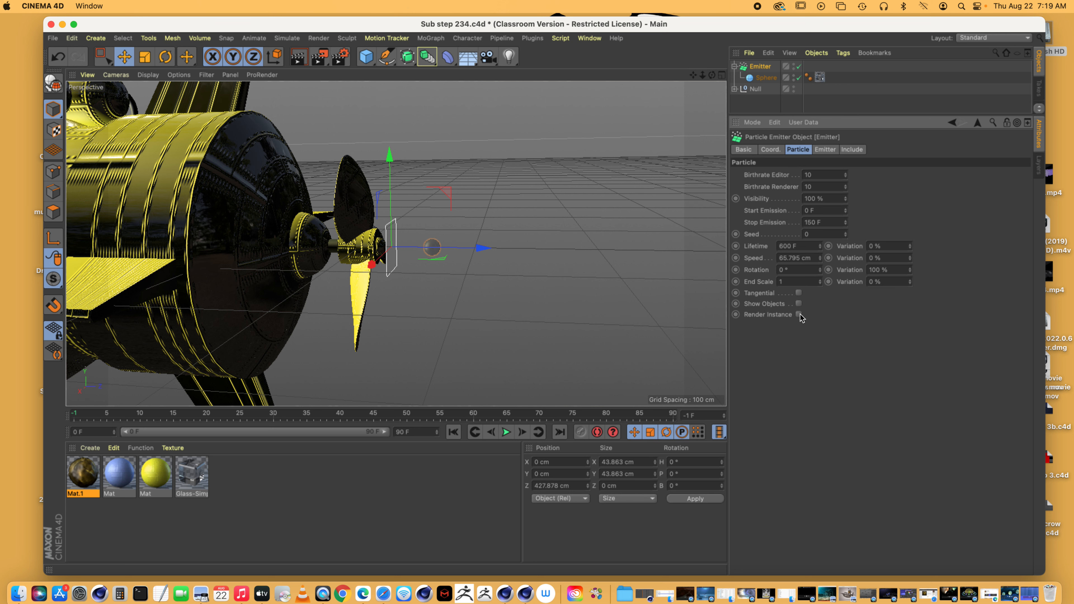
{"action": "left_click", "coordinate": [798, 303]}
{"action": "left_click", "coordinate": [506, 432]}
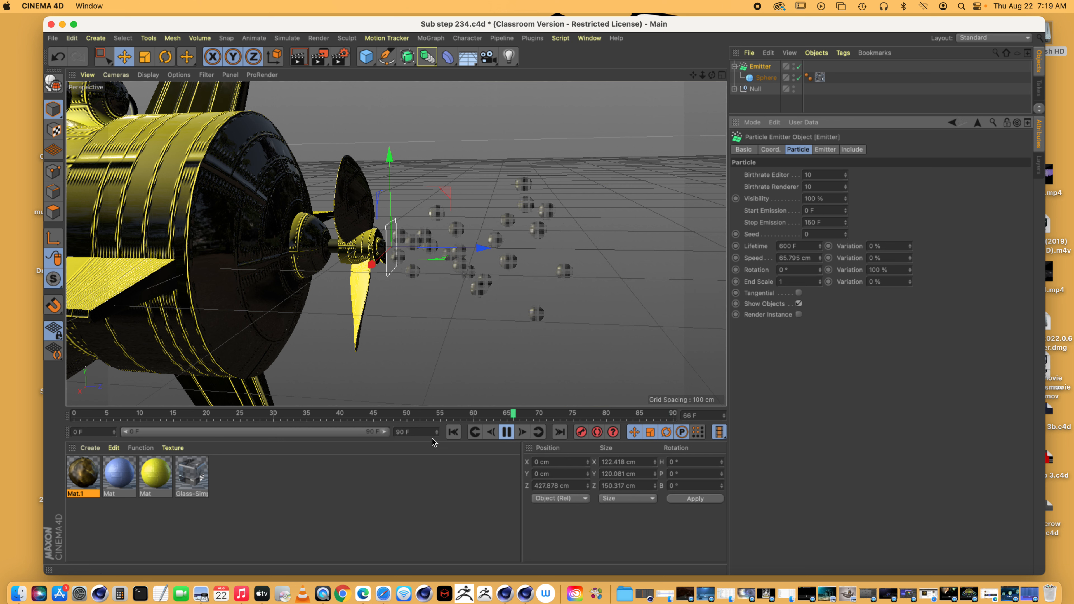
- Set the animation's end to frame 1000 and extend the preview range to the full length
{"action": "type", "text": "1000"}
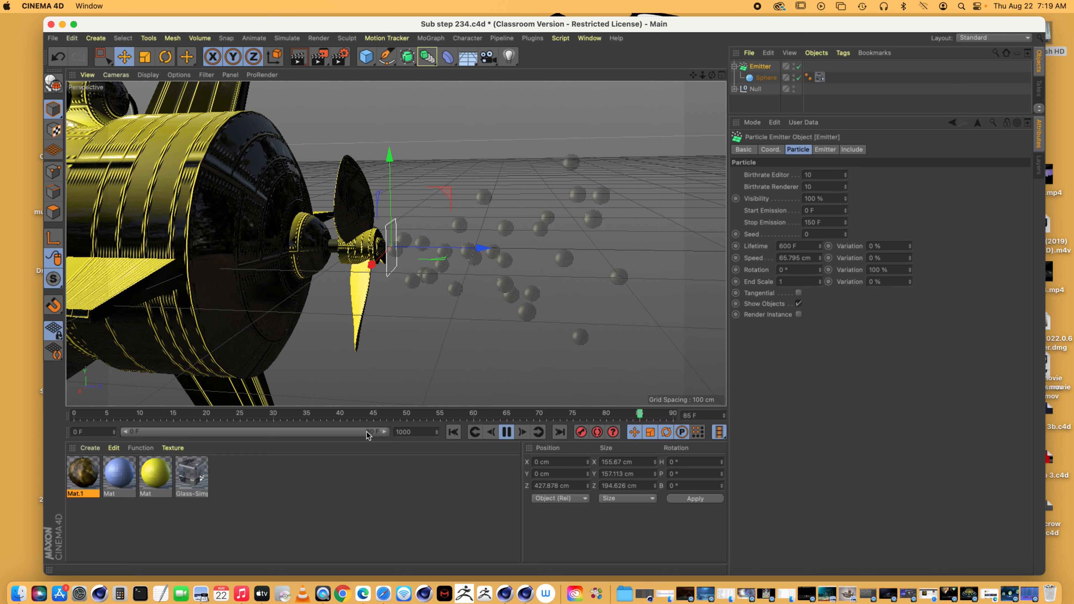
{"action": "key", "text": "Return"}
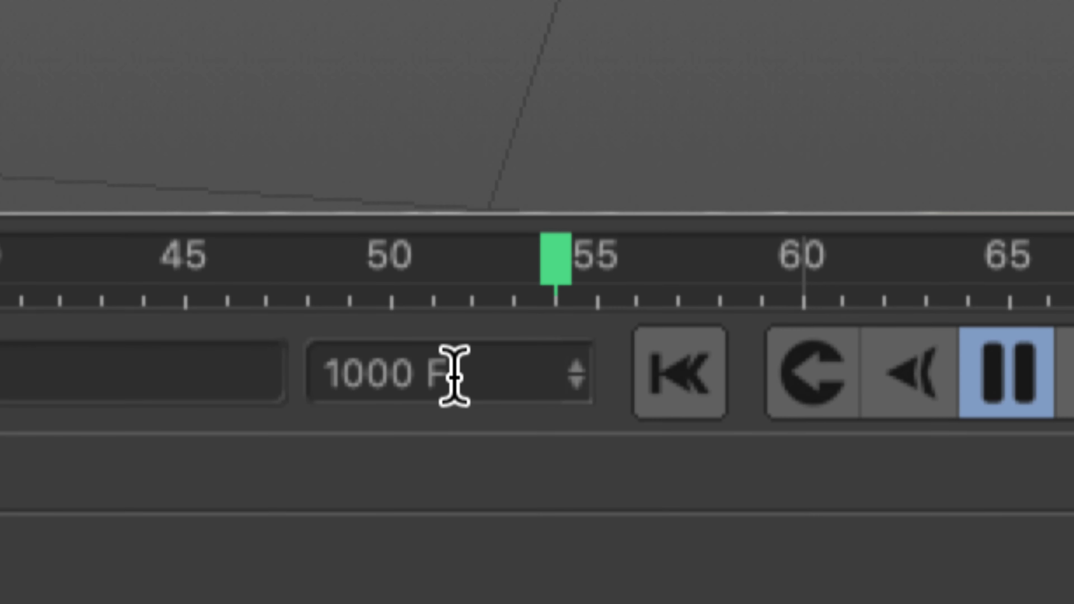
{"action": "left_click_drag", "start_coordinate": [160, 428], "coordinate": [460, 436]}
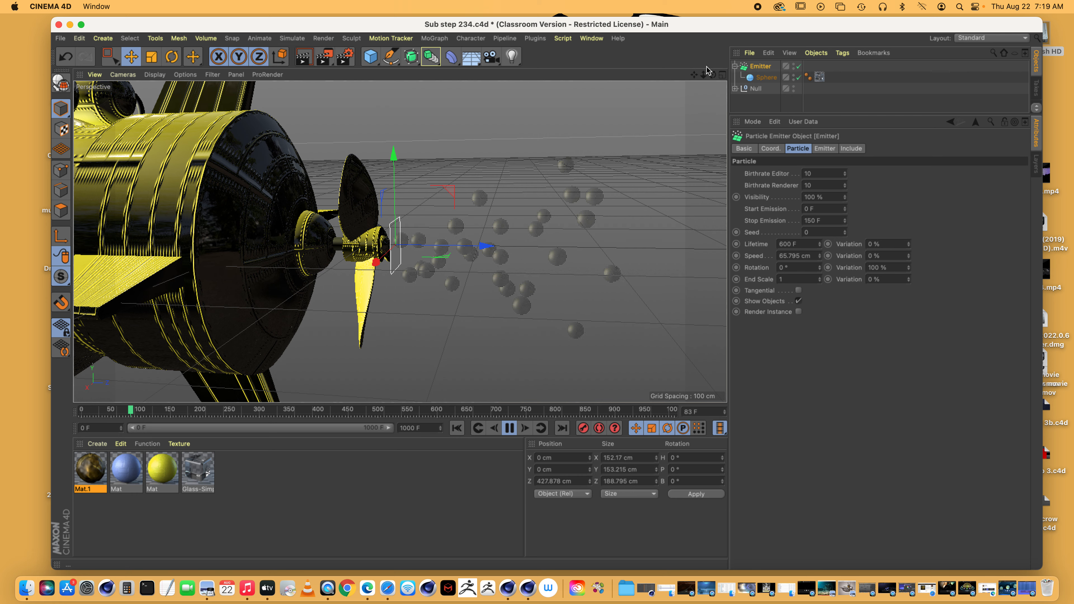
- Switch to underwater2023b.c4d and play its bubble animation close up at the submarine's propeller, with the full object list in view
{"action": "left_click_drag", "start_coordinate": [705, 75], "coordinate": [653, 81]}
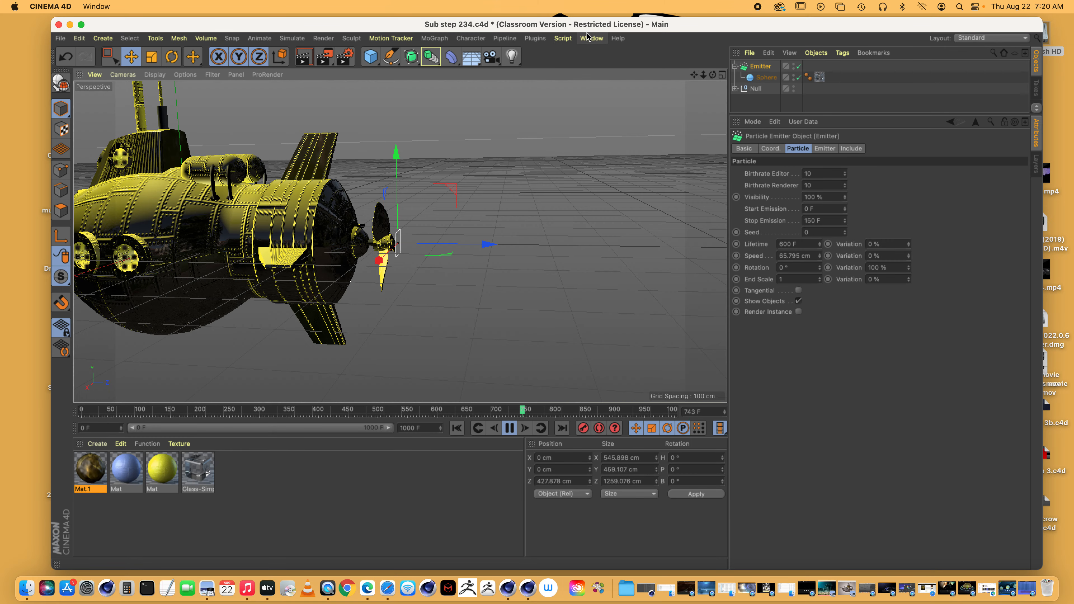
{"action": "left_click", "coordinate": [588, 36]}
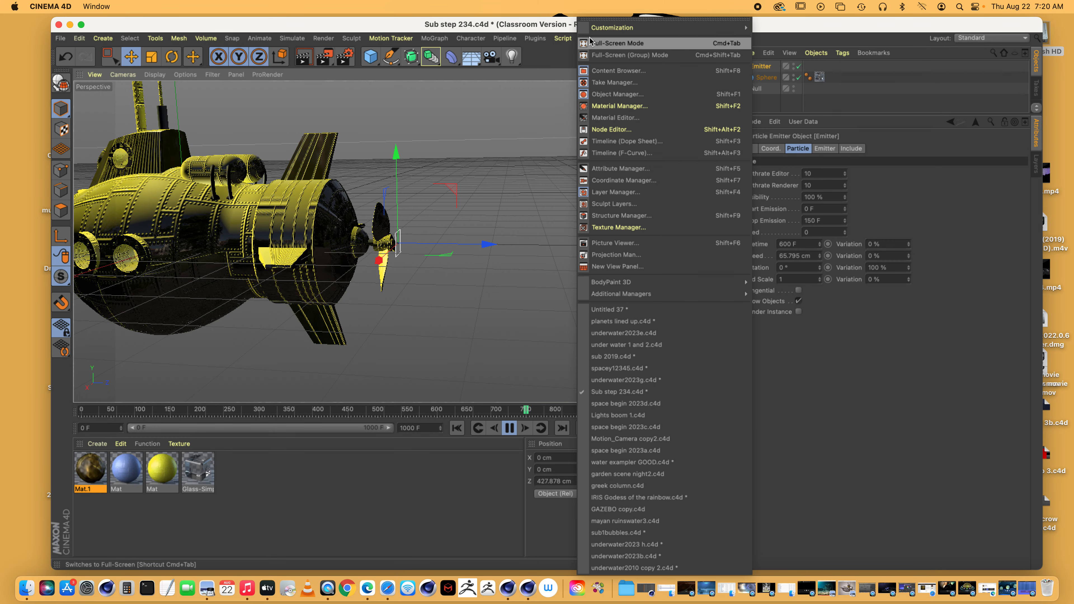
{"action": "left_click", "coordinate": [638, 557]}
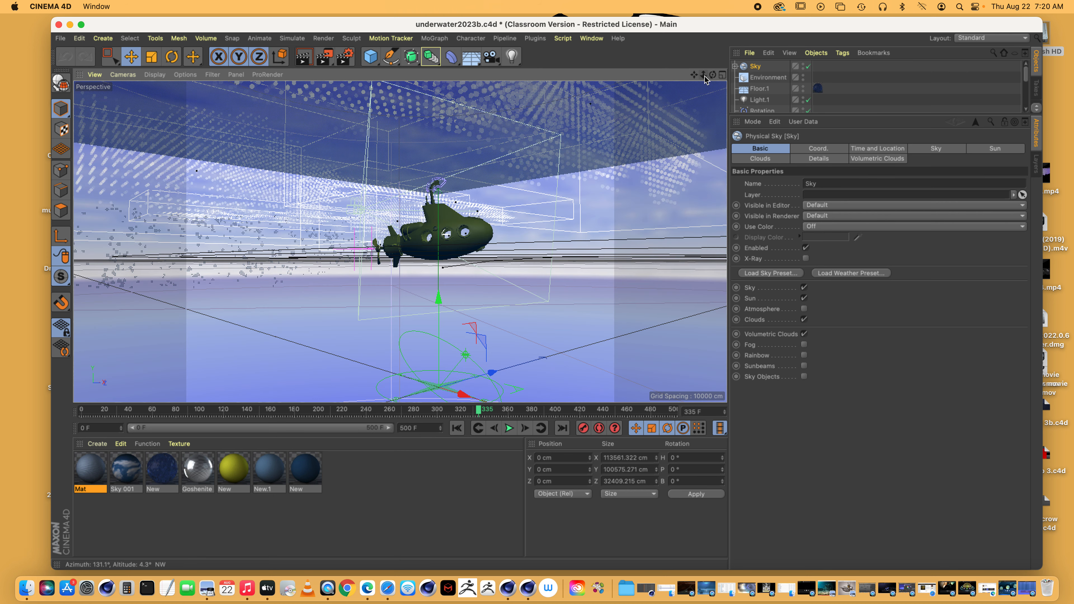
{"action": "left_click_drag", "start_coordinate": [705, 79], "coordinate": [713, 76]}
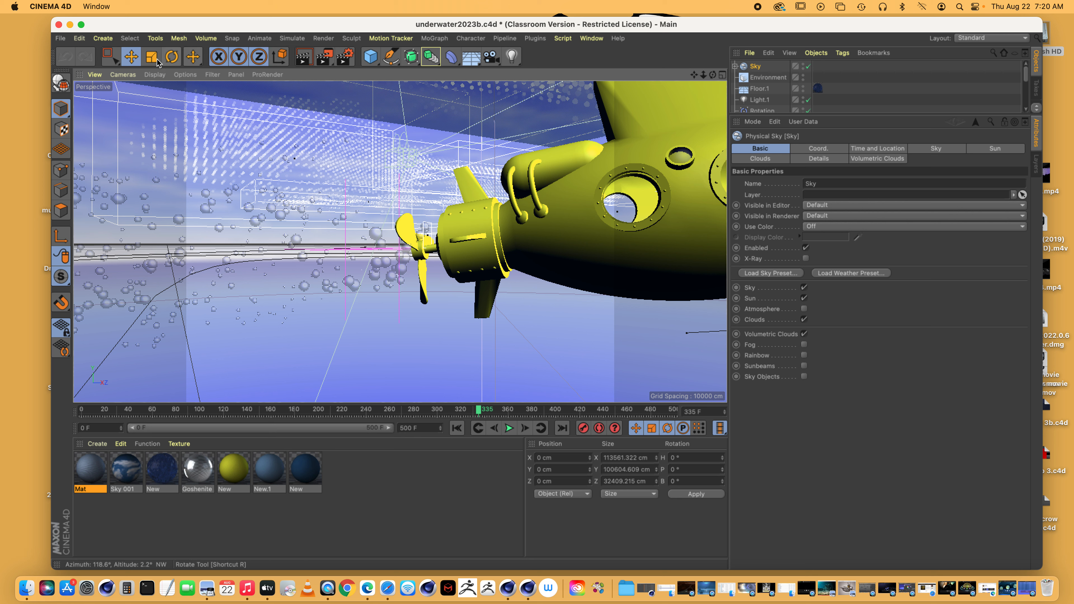
{"action": "left_click", "coordinate": [509, 429]}
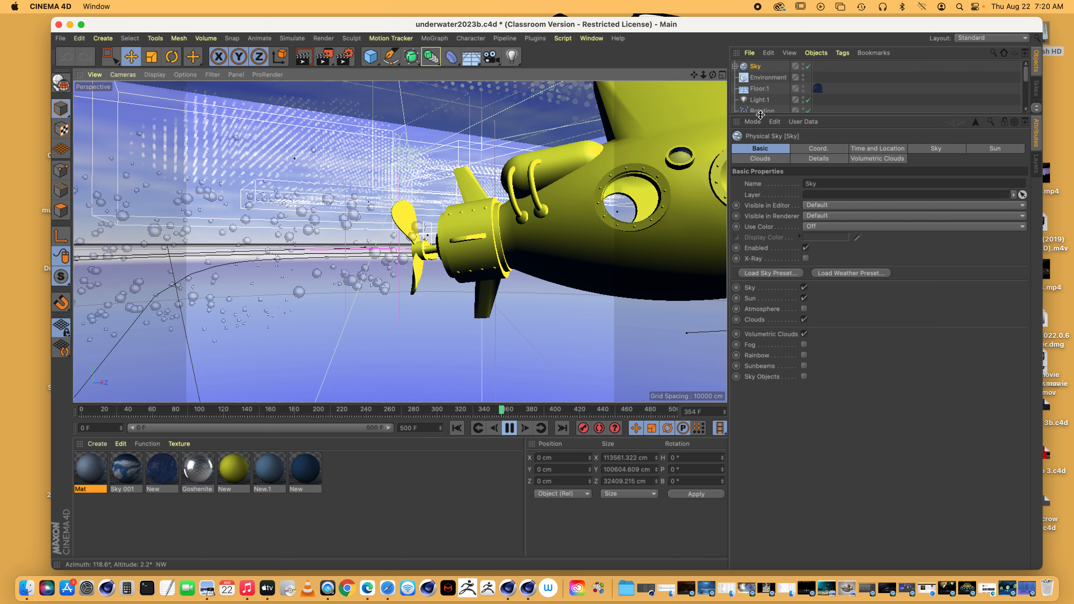
{"action": "left_click_drag", "start_coordinate": [760, 116], "coordinate": [760, 216]}
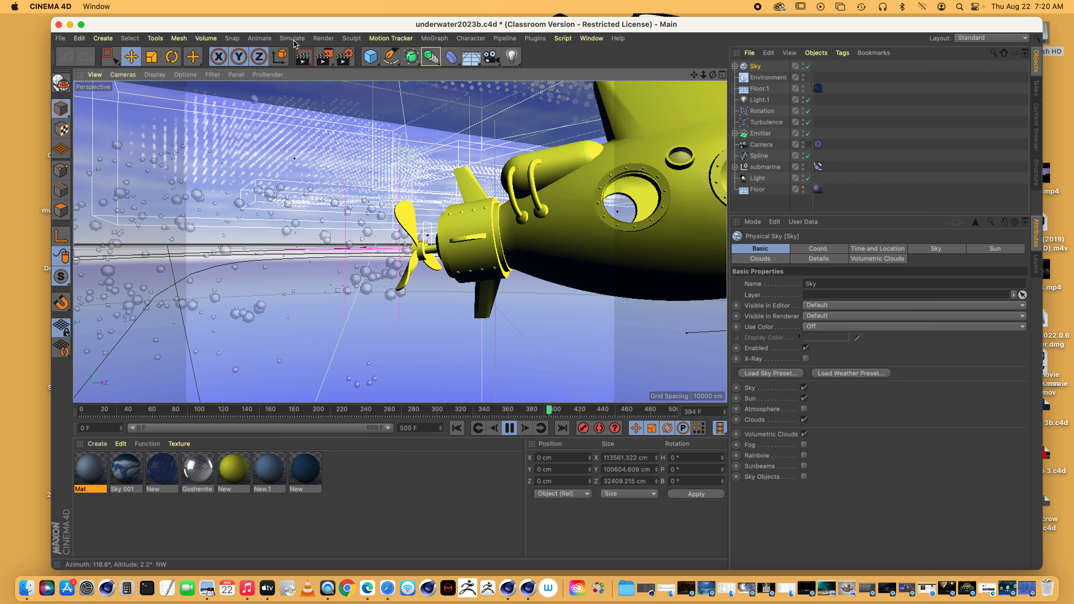
{"action": "left_click", "coordinate": [509, 427]}
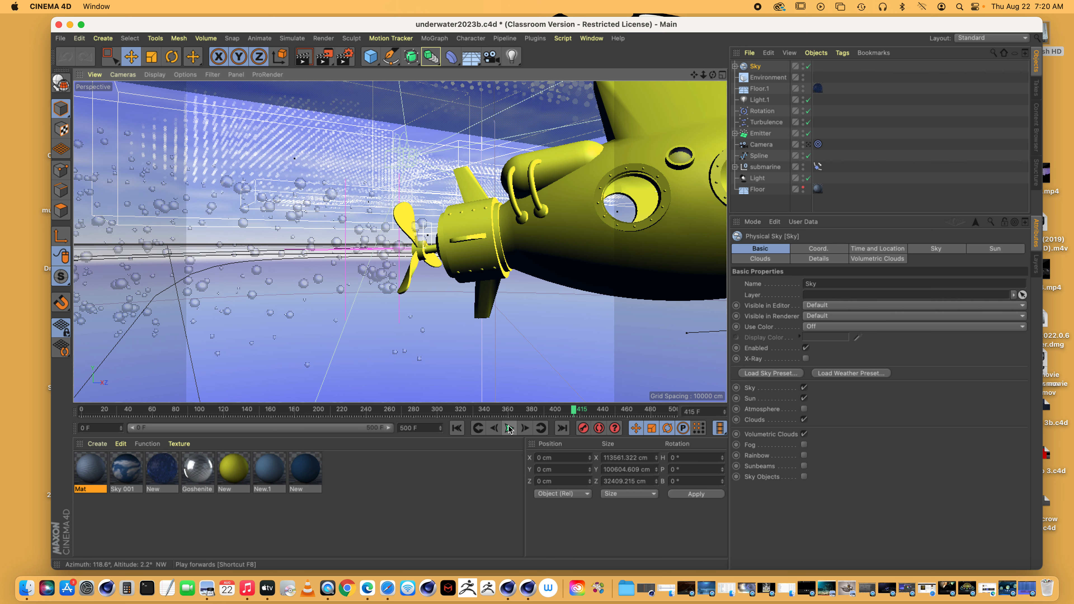
{"action": "left_click", "coordinate": [292, 38]}
{"action": "mouse_move", "coordinate": [292, 83]}
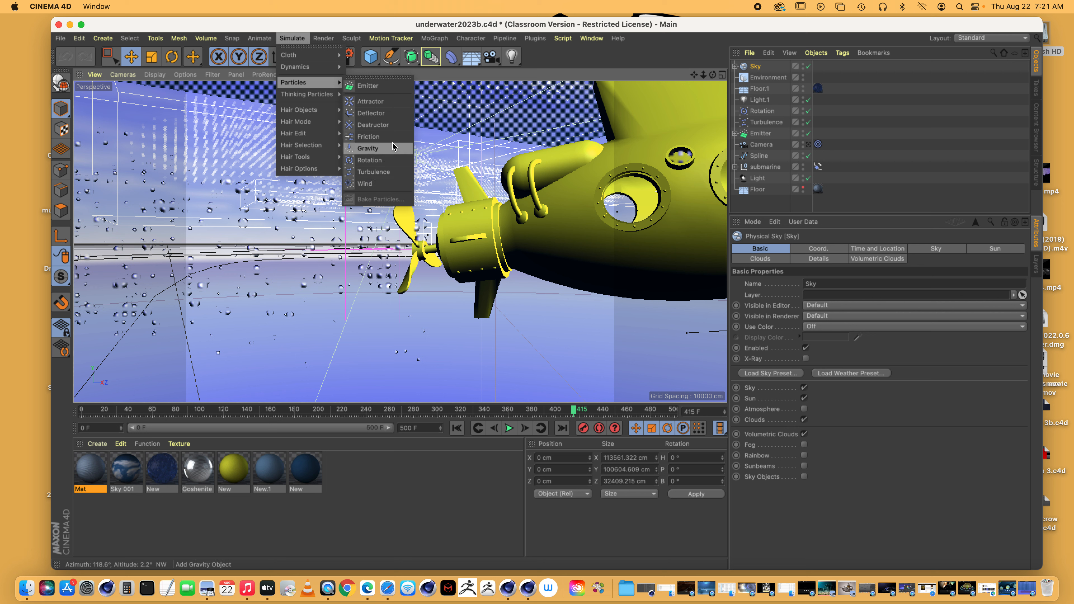
{"action": "mouse_move", "coordinate": [434, 38]}
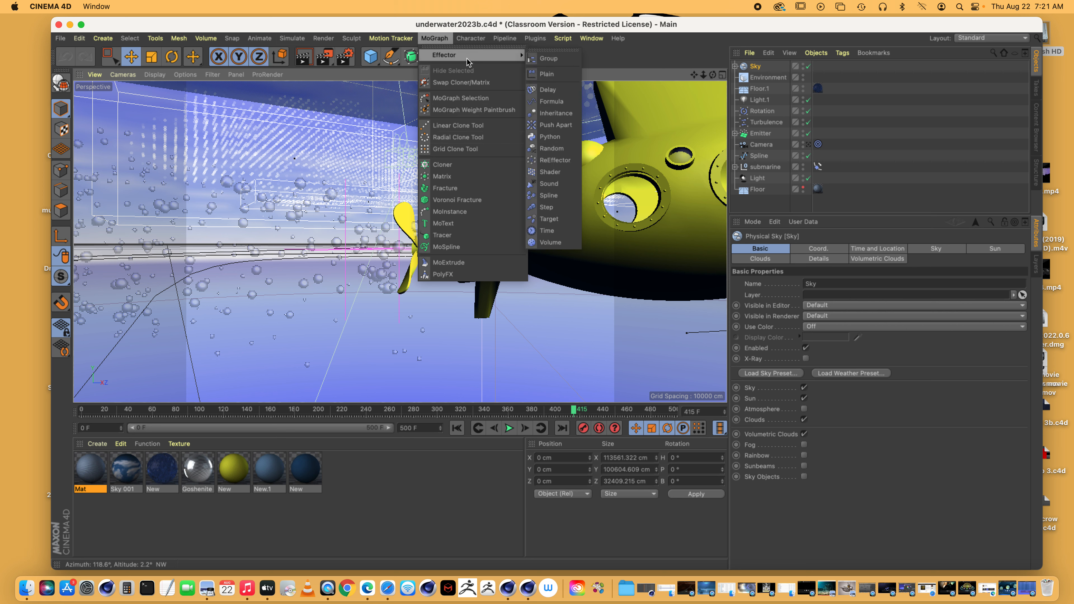
{"action": "mouse_move", "coordinate": [293, 39]}
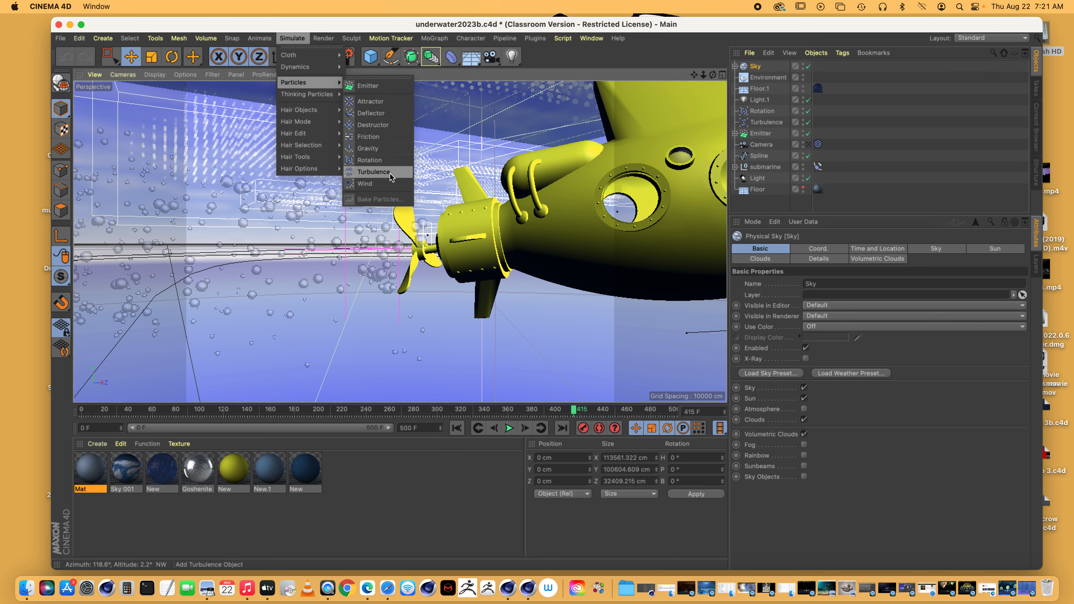
{"action": "left_click", "coordinate": [958, 180]}
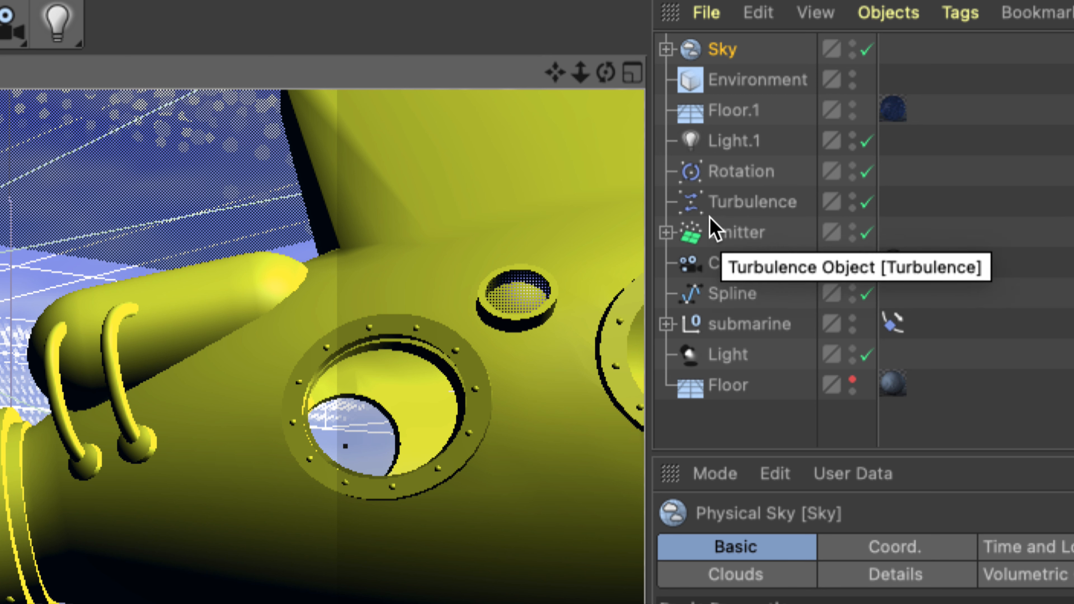
- Examine the particle settings of the underwater scene's Emitter and return to Sub step 234.c4d
{"action": "left_click", "coordinate": [666, 232]}
{"action": "left_click", "coordinate": [736, 232]}
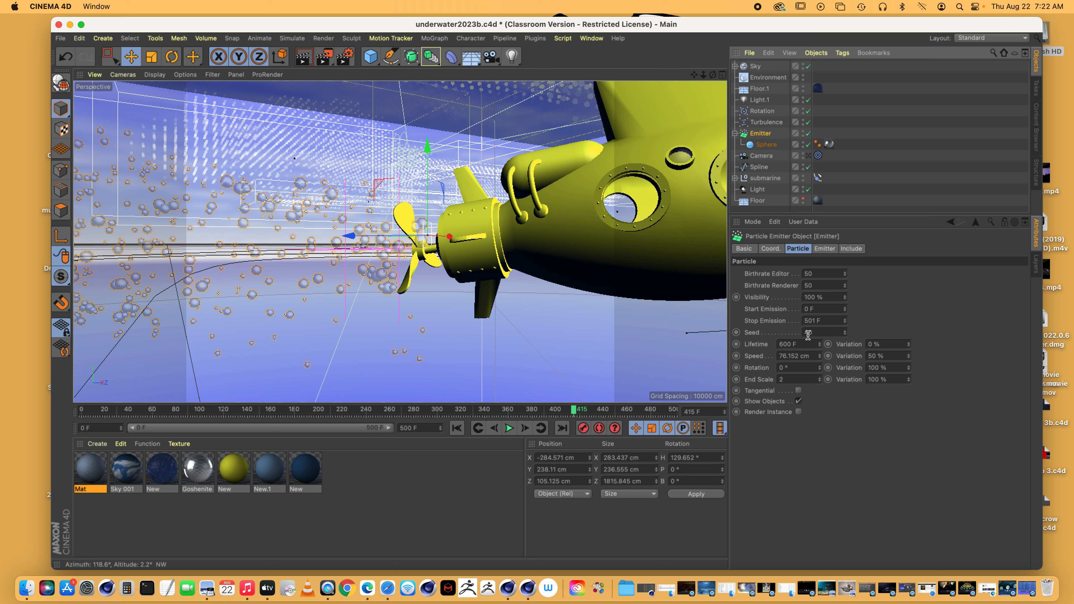
{"action": "left_click", "coordinate": [591, 38]}
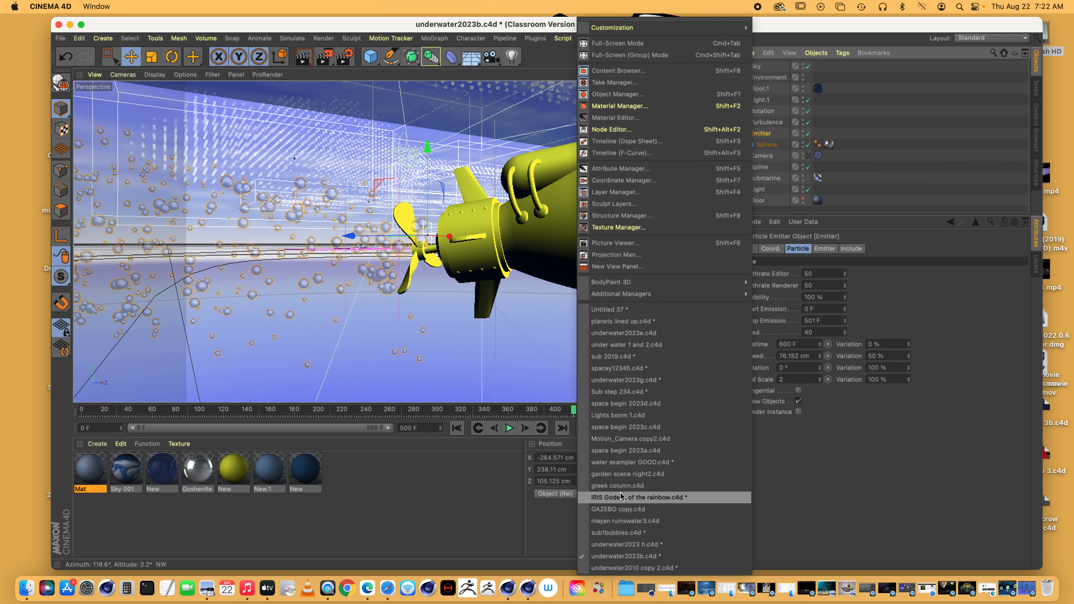
{"action": "left_click", "coordinate": [621, 392]}
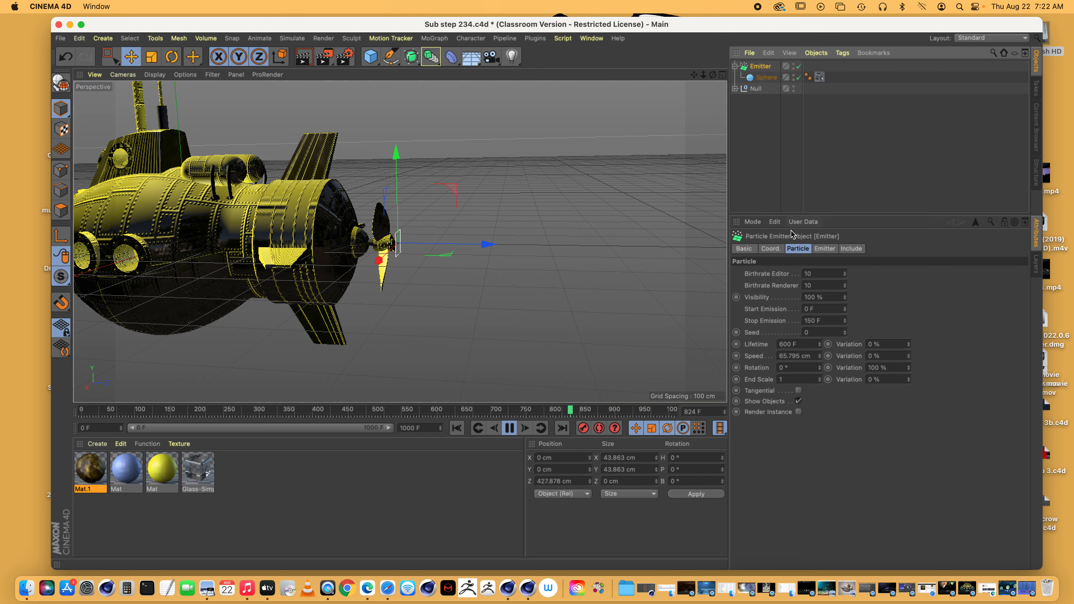
- Set both the Birthrate Editor and Birthrate Renderer of the emitter to 65
{"action": "left_click", "coordinate": [827, 274]}
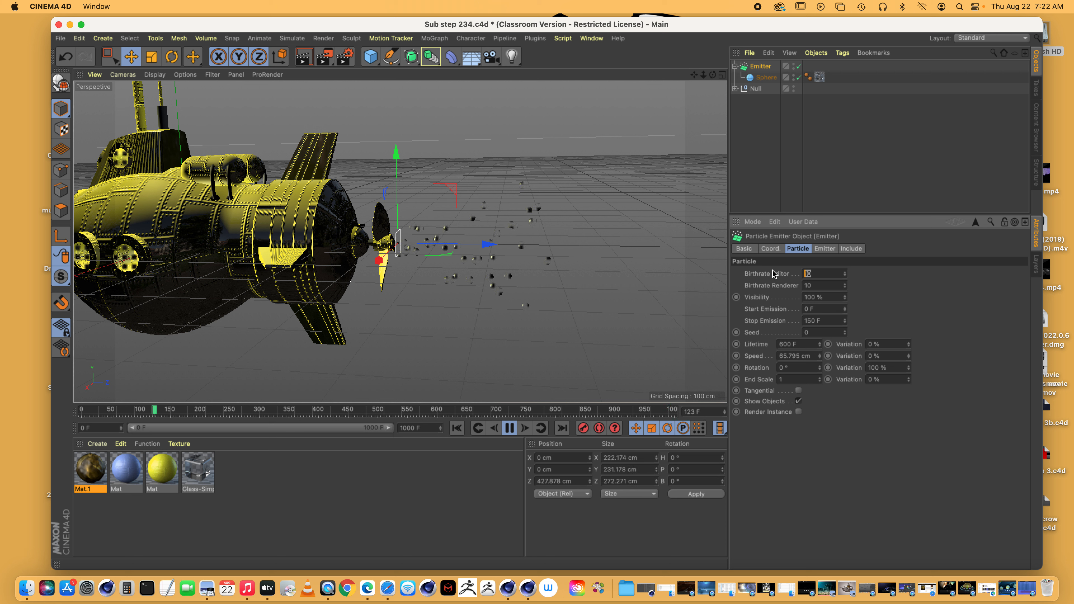
{"action": "type", "text": "65"}
{"action": "key", "text": "Return"}
{"action": "double_click", "coordinate": [833, 286]}
{"action": "type", "text": "65"}
{"action": "key", "text": "Return"}
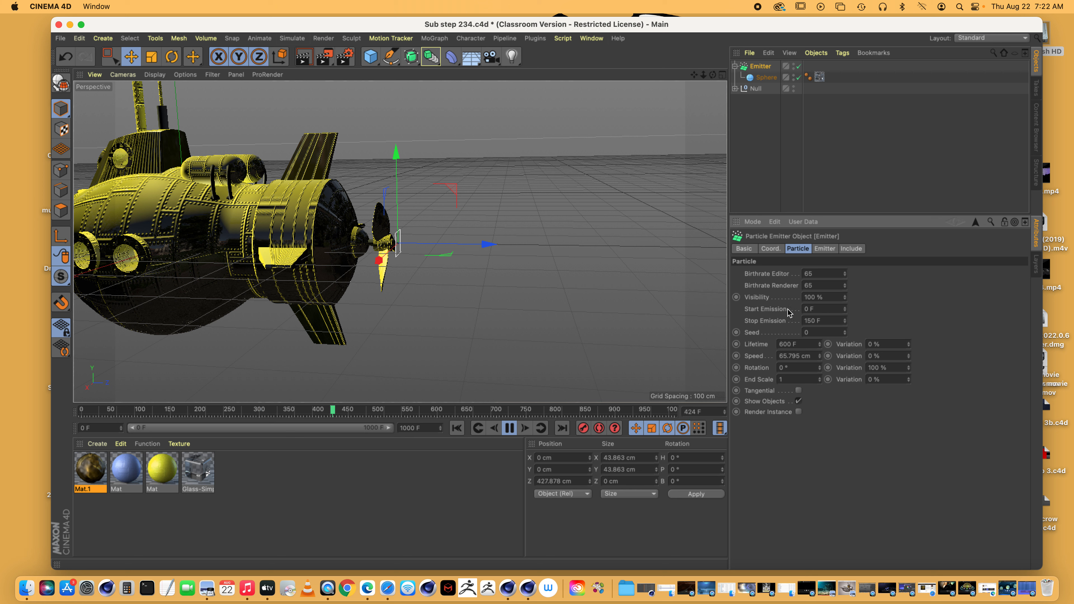
- Set the emitter's Start Emission to -100 F and replay the animation from the start
{"action": "left_click_drag", "start_coordinate": [829, 309], "coordinate": [770, 308]}
{"action": "left_click", "coordinate": [457, 428]}
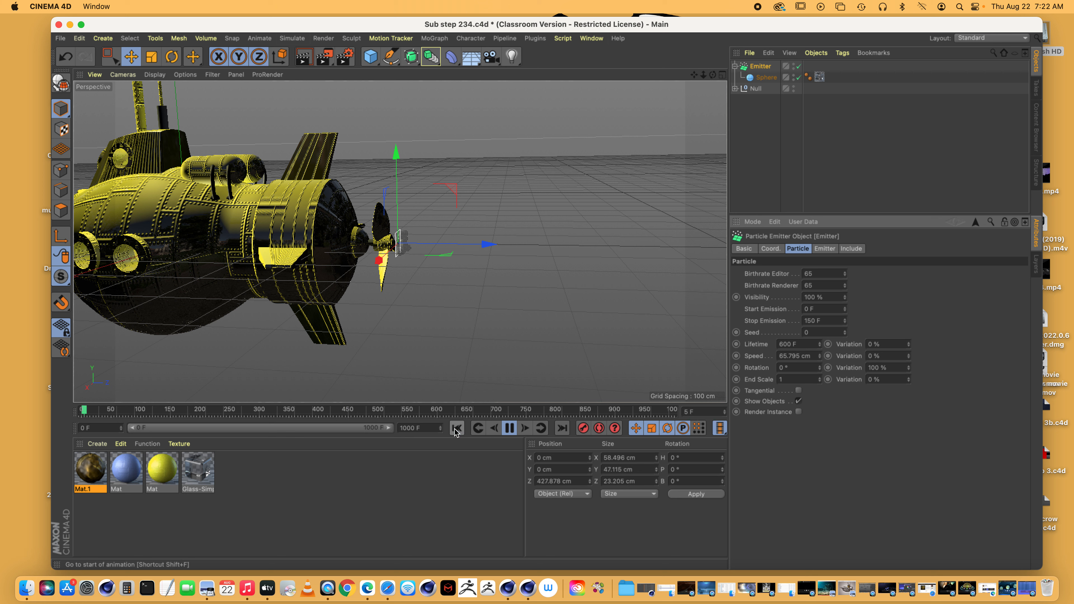
{"action": "left_click", "coordinate": [820, 309]}
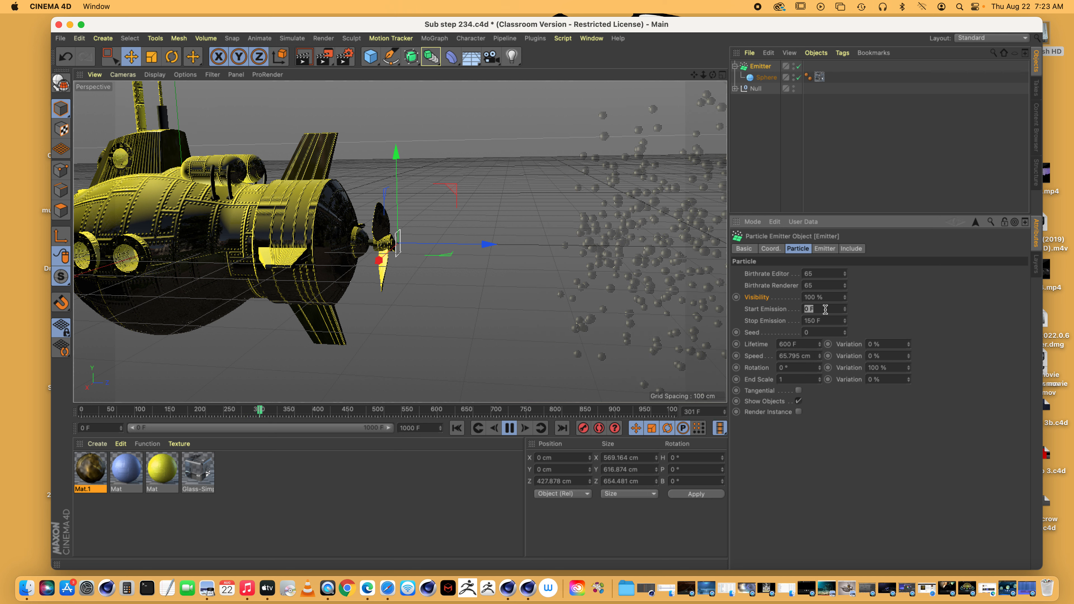
{"action": "type", "text": "-1"}
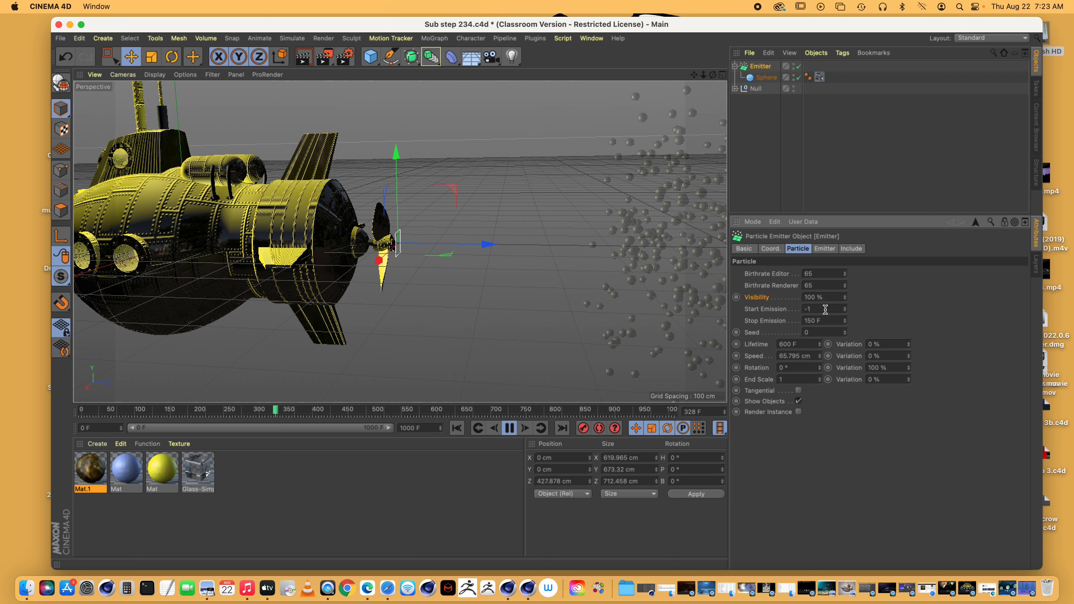
{"action": "type", "text": "00"}
{"action": "key", "text": "Return"}
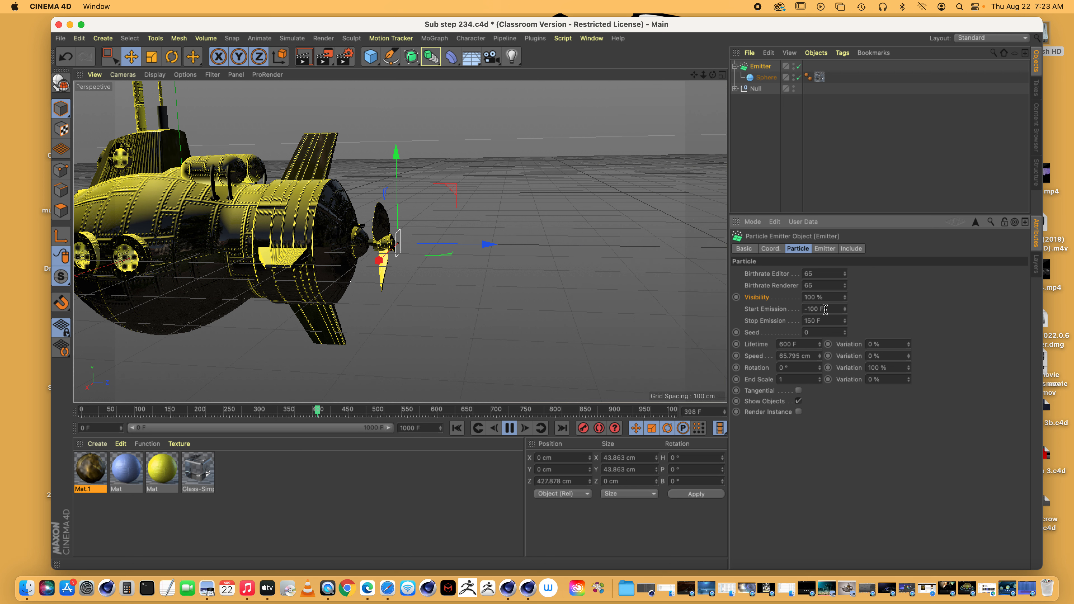
{"action": "left_click", "coordinate": [459, 429]}
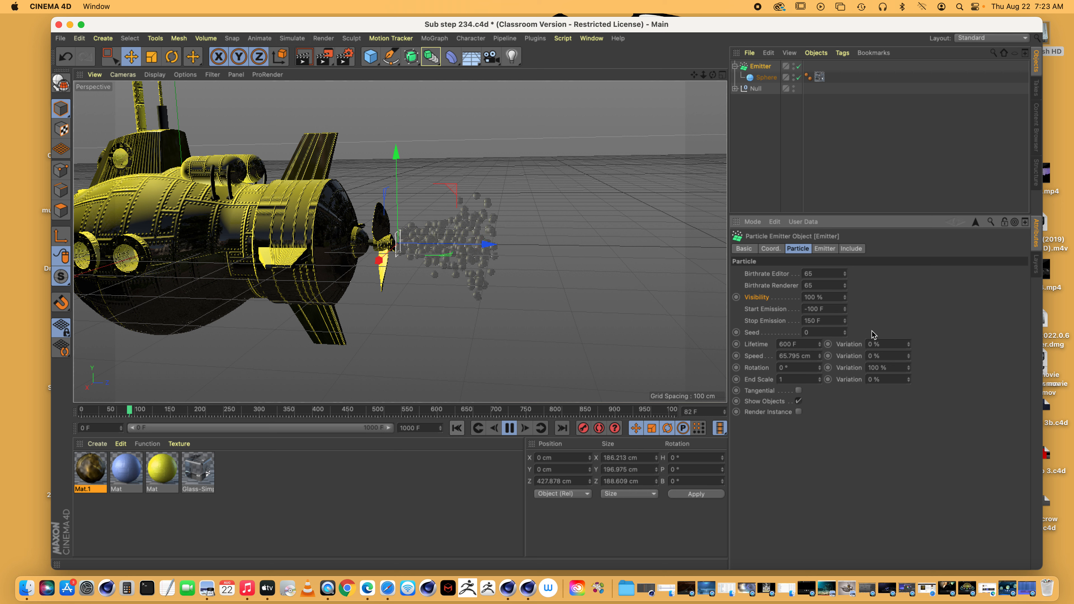
- Set the emitter's Start Emission to -25 F and replay the animation from the start
{"action": "left_click", "coordinate": [834, 312]}
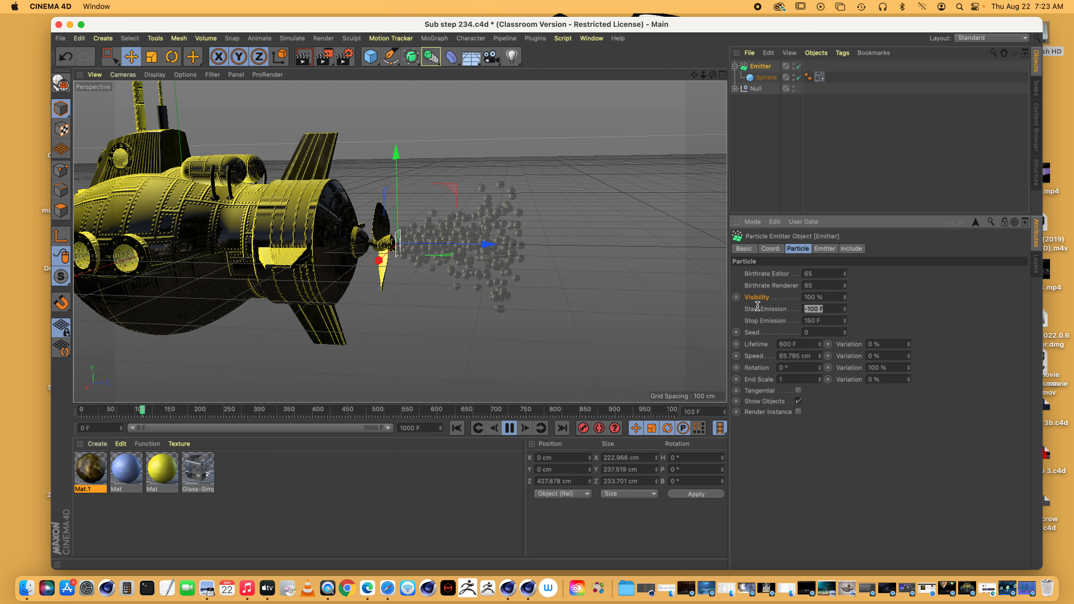
{"action": "scroll", "coordinate": [400, 242], "scroll_direction": "down", "scroll_amount": 4}
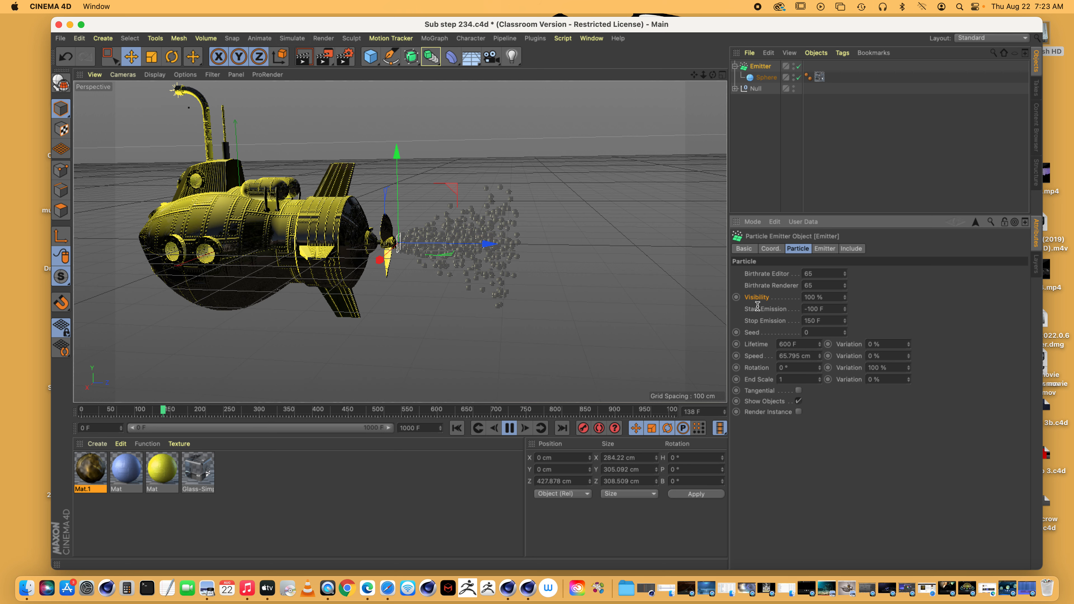
{"action": "left_click", "coordinate": [816, 309]}
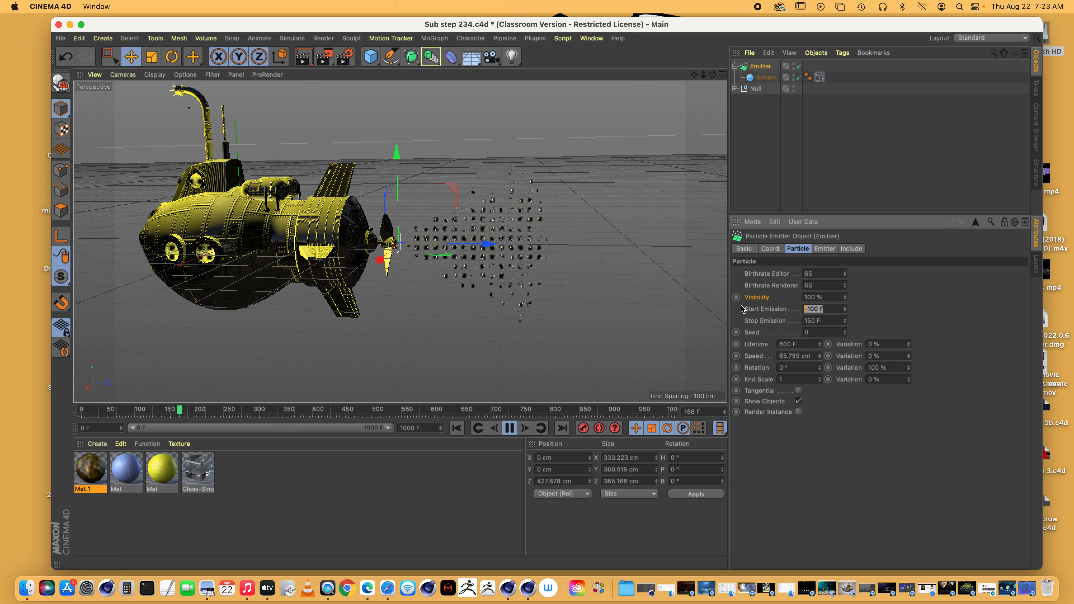
{"action": "type", "text": "-2"}
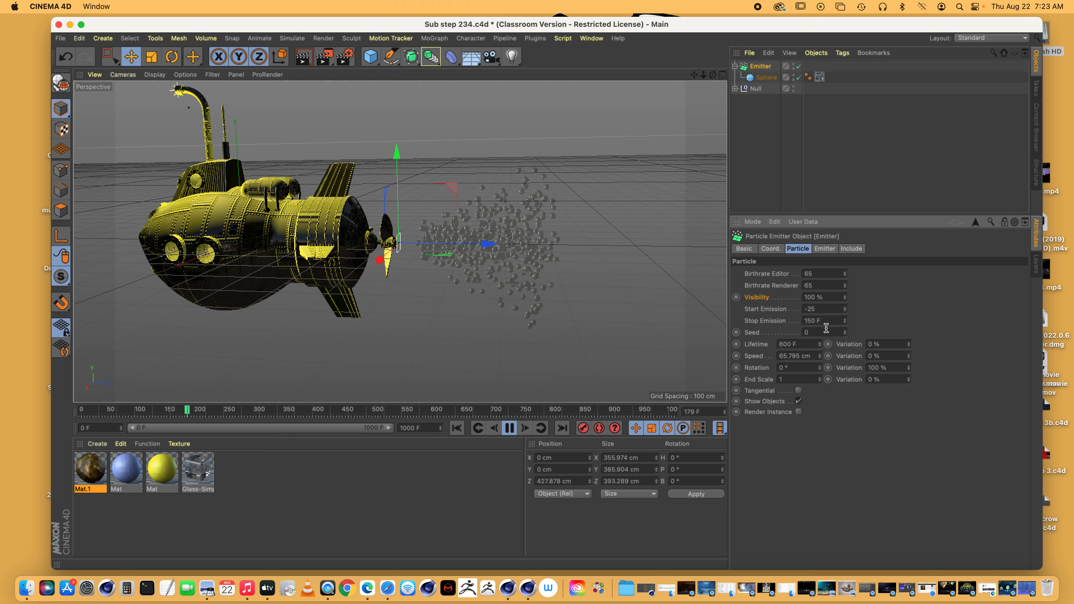
{"action": "type", "text": "5"}
{"action": "key", "text": "Return"}
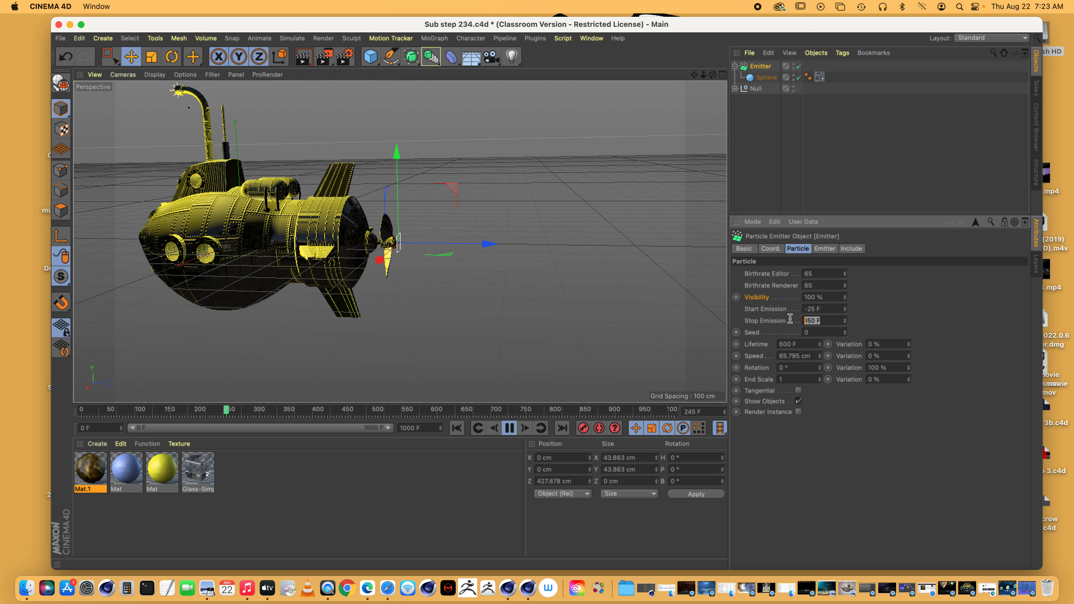
{"action": "left_click", "coordinate": [457, 429]}
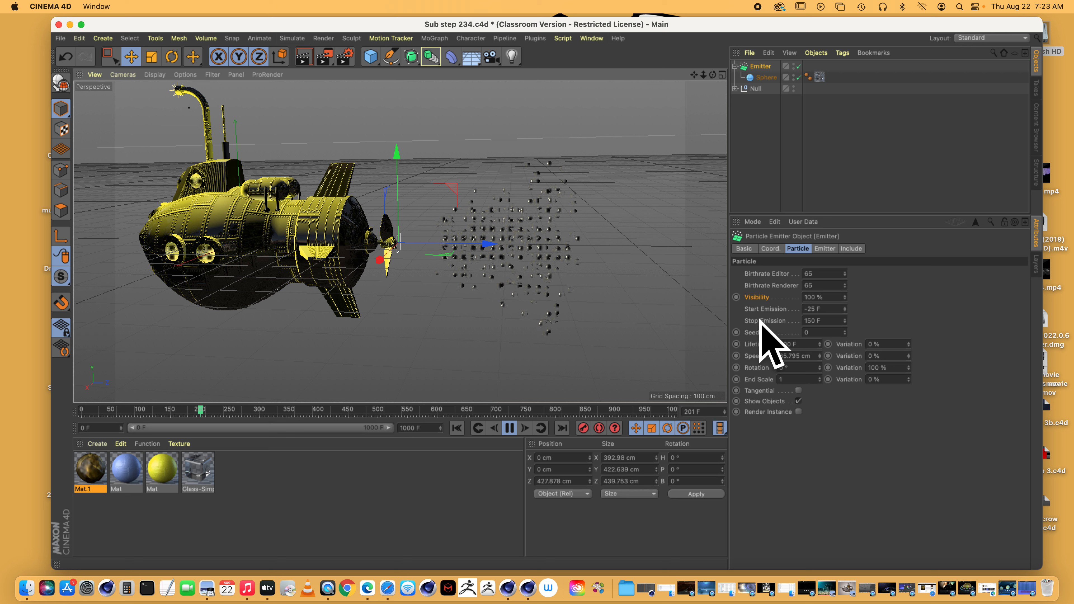
- Set the emitter's Stop Emission to 1000 F and replay the bubbles from the start
{"action": "left_click", "coordinate": [798, 320]}
{"action": "double_click", "coordinate": [798, 321]}
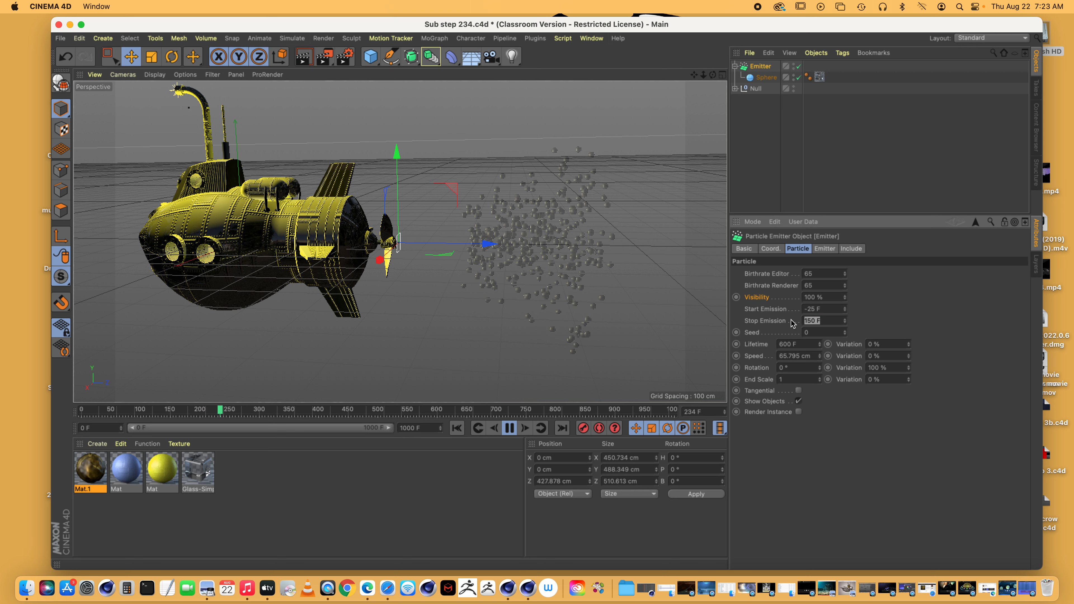
{"action": "type", "text": "1"}
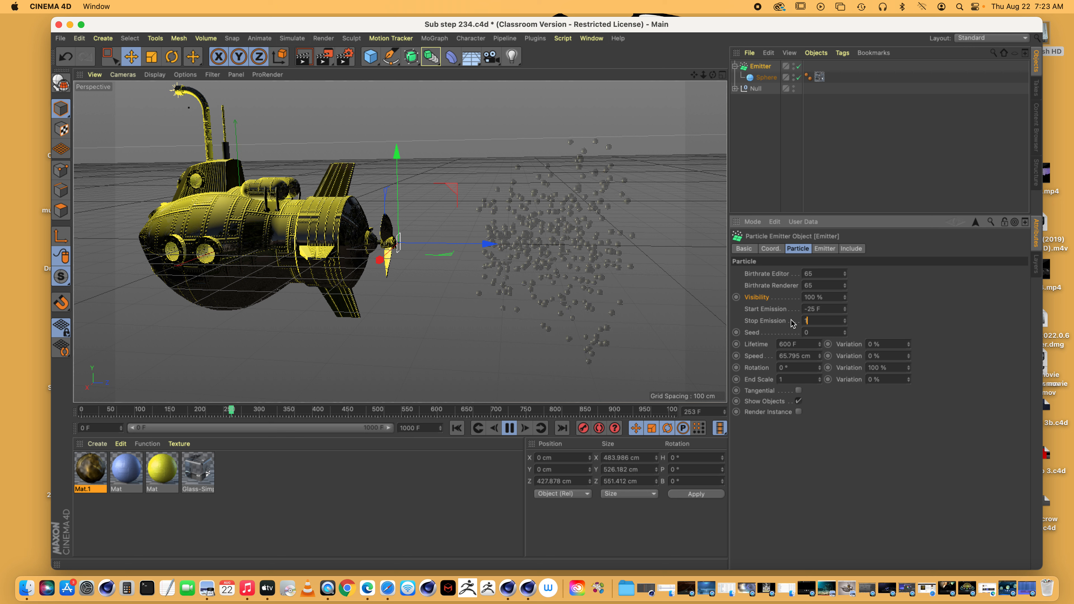
{"action": "type", "text": "000"}
{"action": "key", "text": "Return"}
{"action": "left_click", "coordinate": [457, 428]}
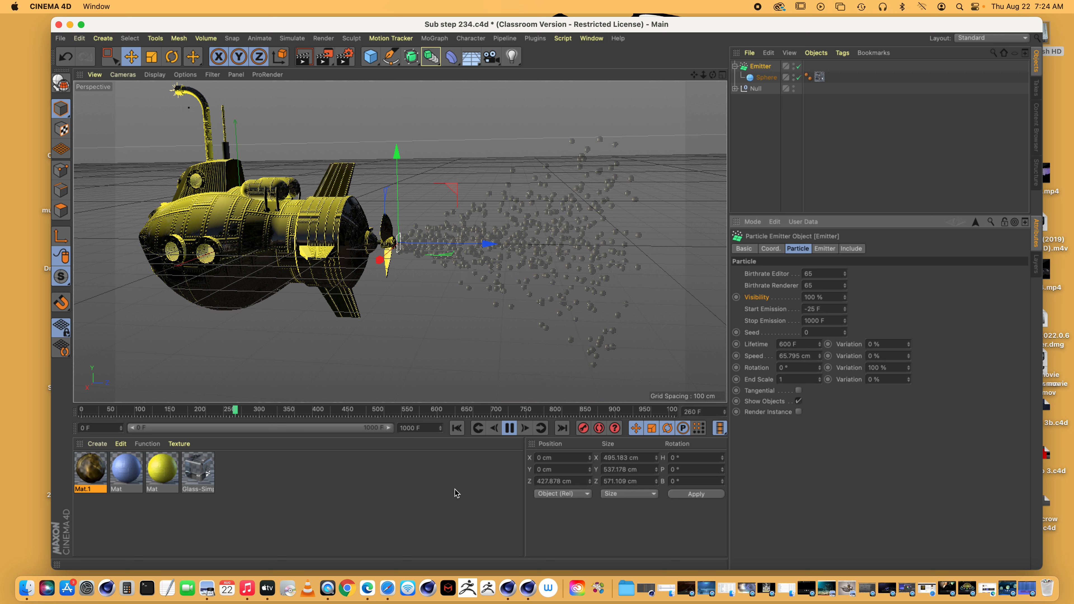
- Set the particle Lifetime to 450 F and replay the animation with the whole bubble trail in view
{"action": "left_click", "coordinate": [795, 344]}
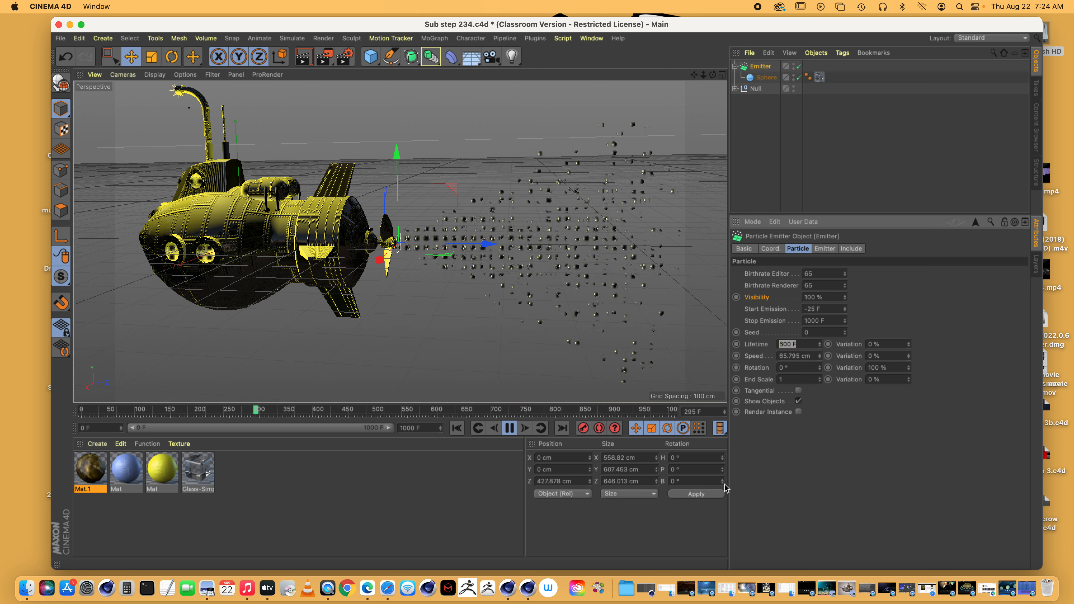
{"action": "left_click_drag", "start_coordinate": [703, 75], "coordinate": [660, 76]}
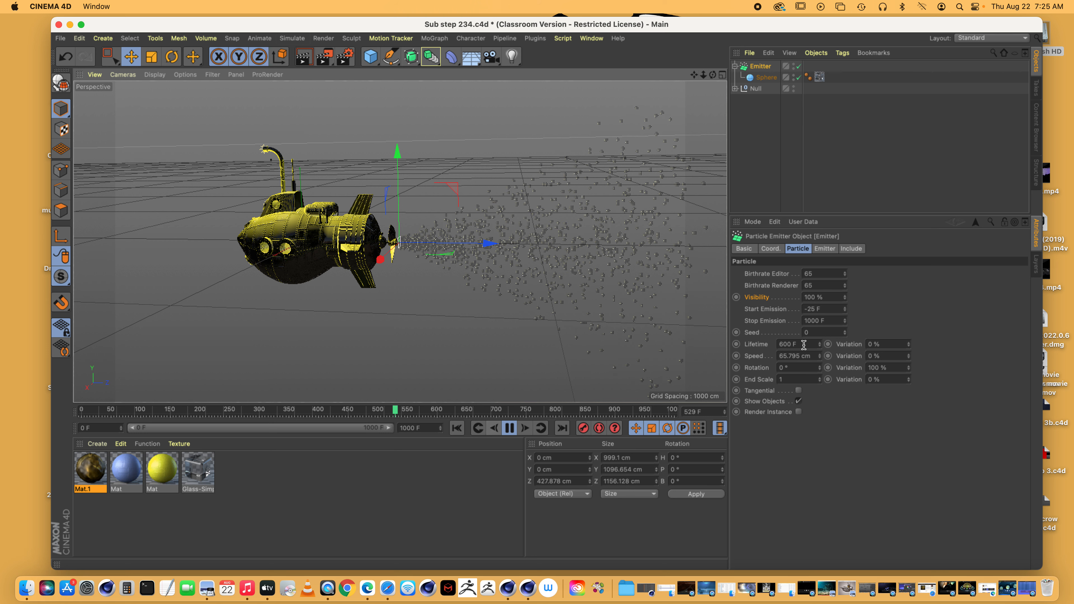
{"action": "left_click_drag", "start_coordinate": [804, 344], "coordinate": [779, 345]}
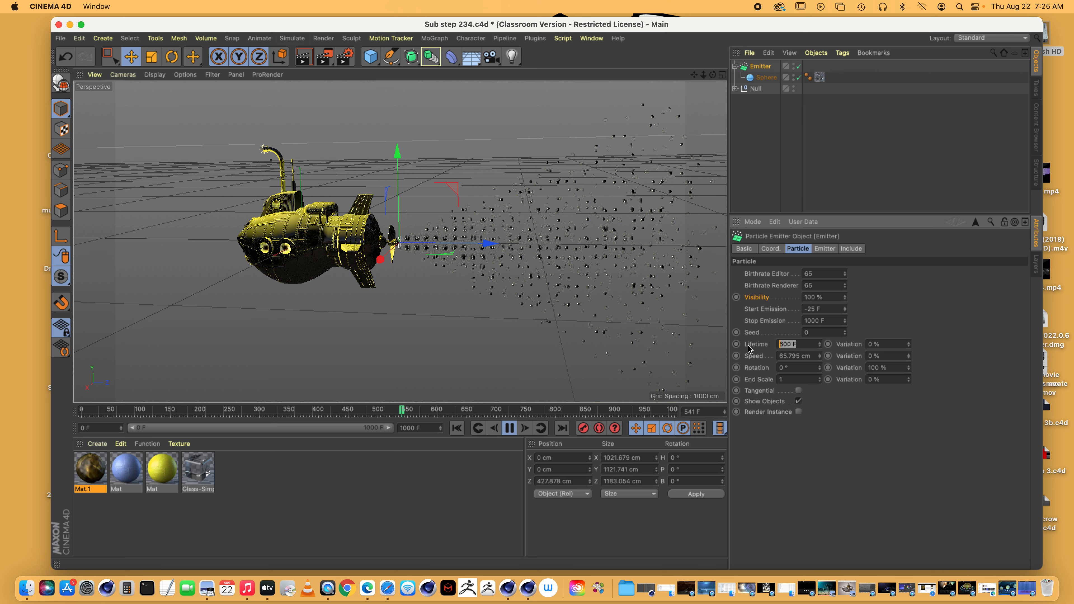
{"action": "type", "text": "450"}
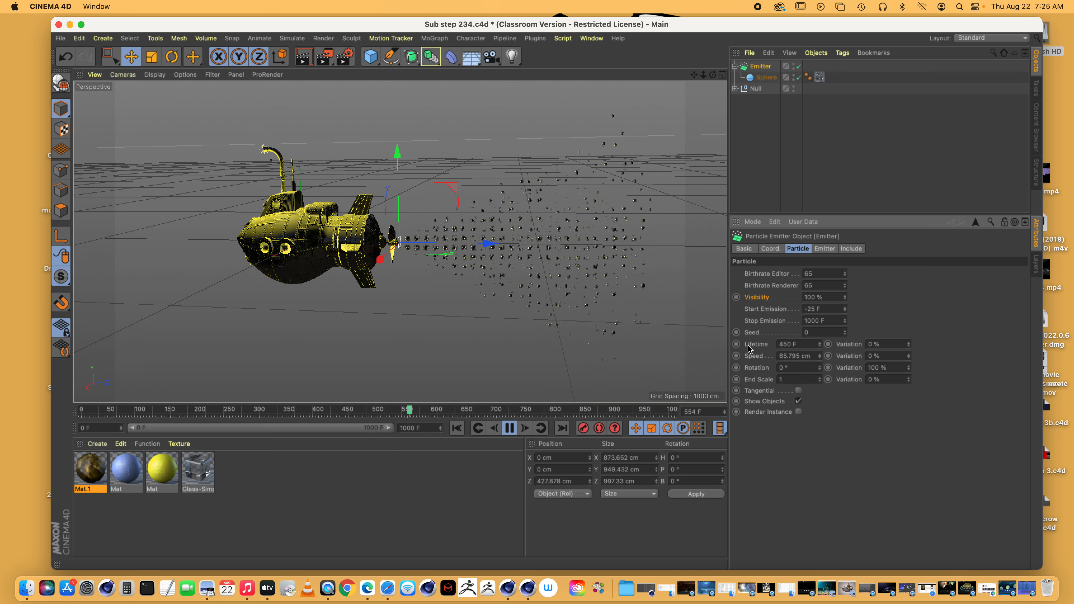
{"action": "left_click", "coordinate": [458, 428]}
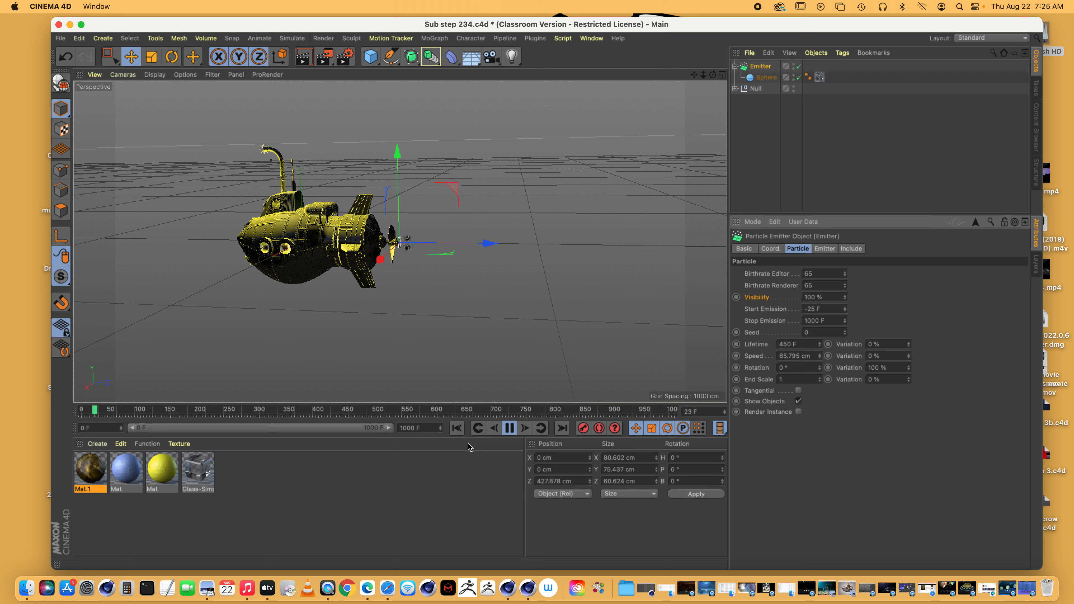
{"action": "left_click", "coordinate": [286, 415]}
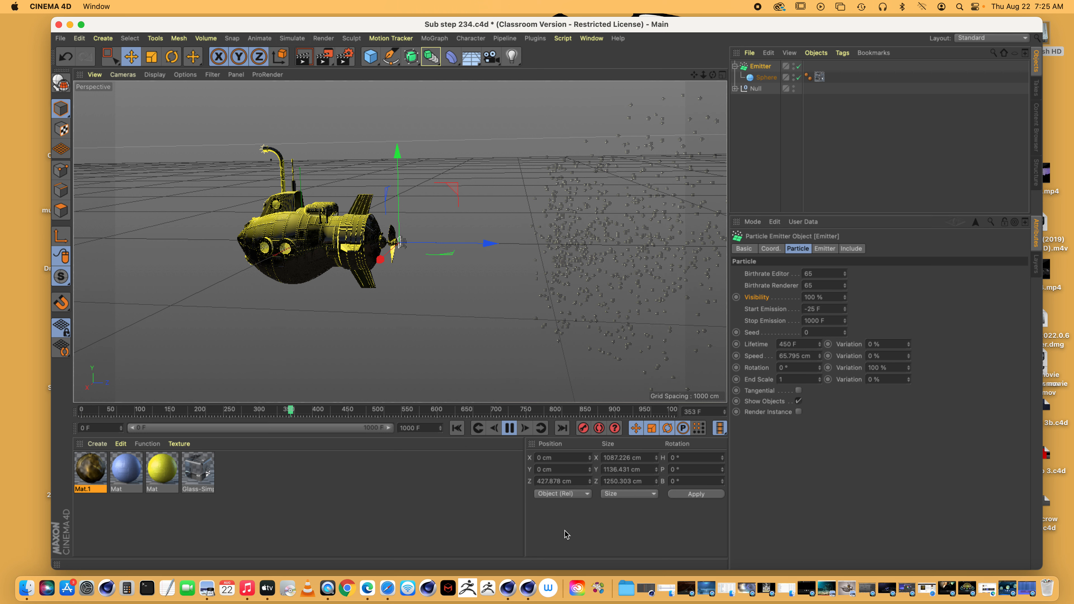
{"action": "left_click", "coordinate": [457, 429]}
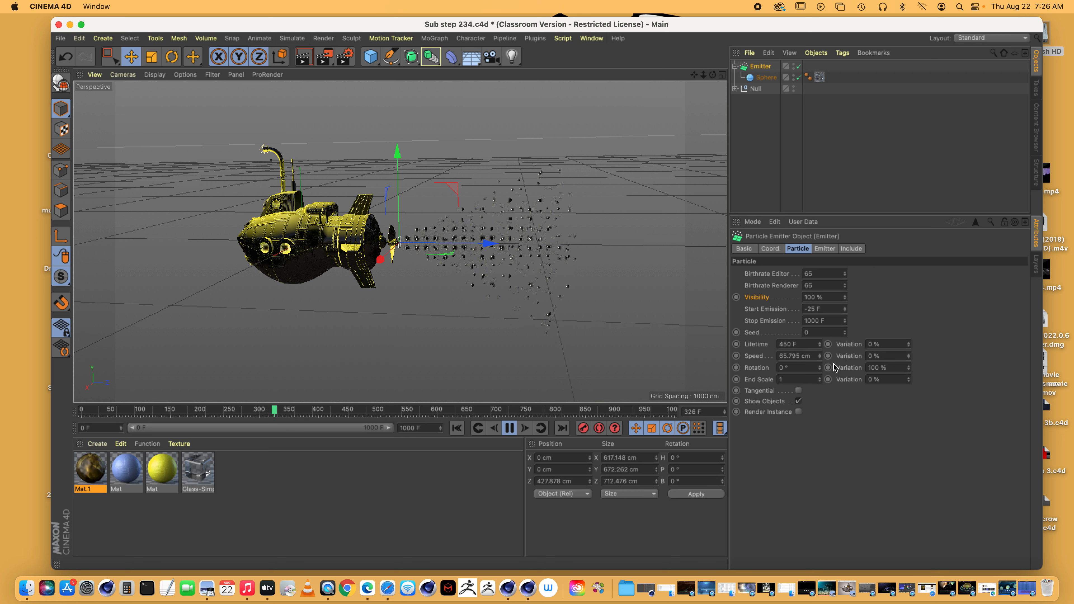
- Shorten the particle Lifetime to 350 F and view the running bubble trail closer up
{"action": "left_click", "coordinate": [804, 346]}
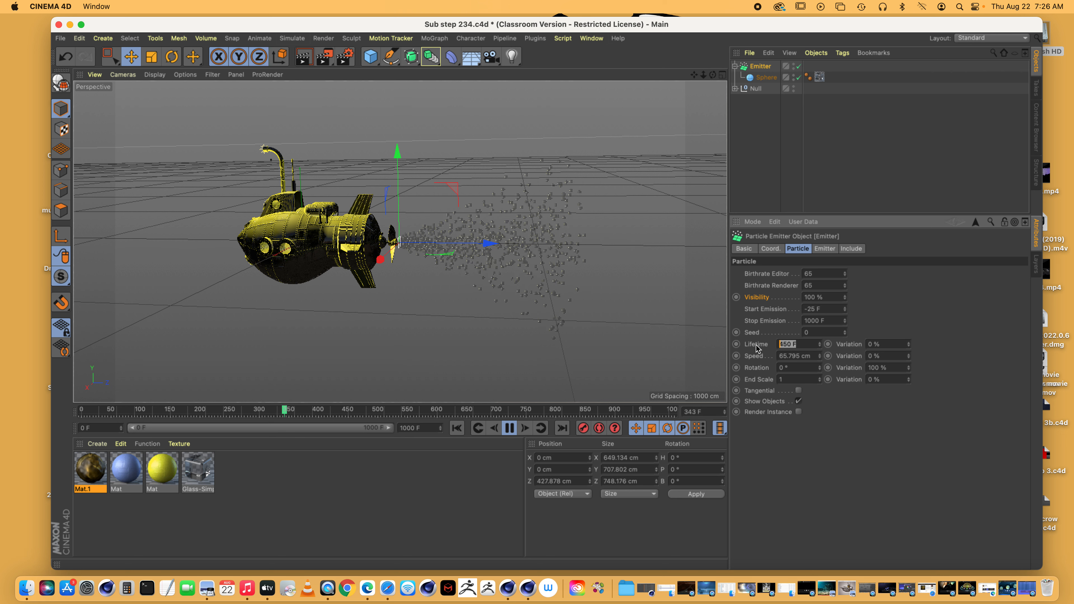
{"action": "type", "text": "350"}
{"action": "key", "text": "Return"}
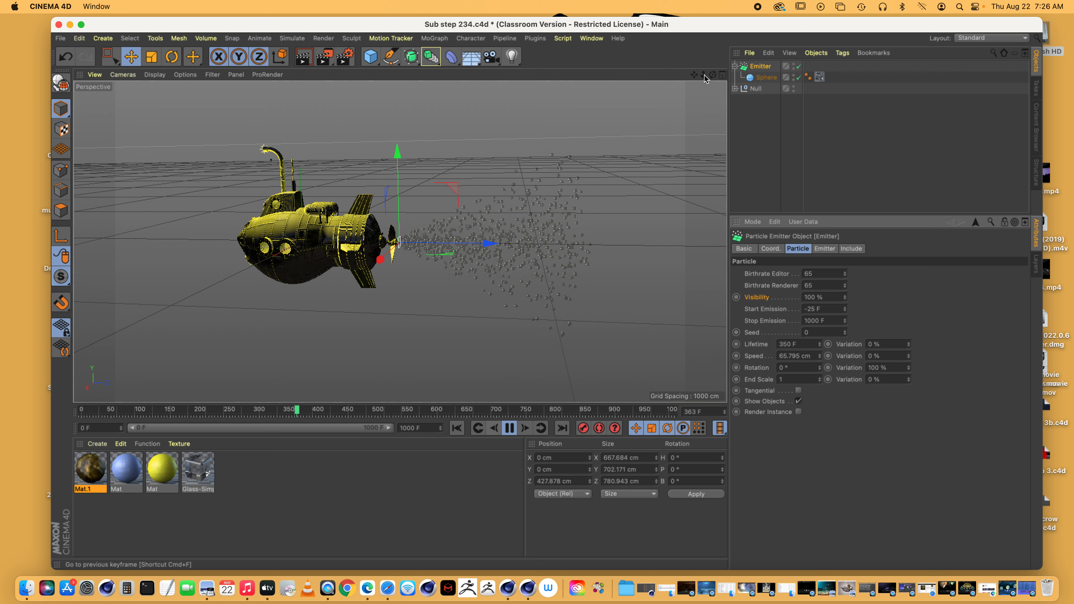
{"action": "left_click_drag", "start_coordinate": [705, 76], "coordinate": [501, 144]}
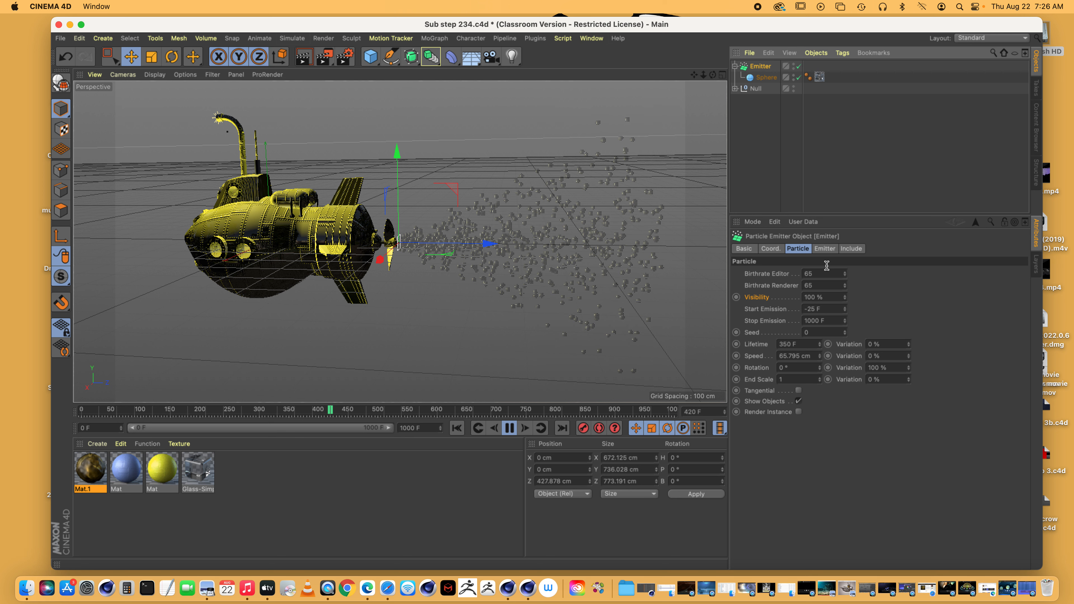
- Stop the animation at frame 0, set the cone emitter's Angle Horizontal to 20°, and return to its particle settings
{"action": "left_click", "coordinate": [825, 249]}
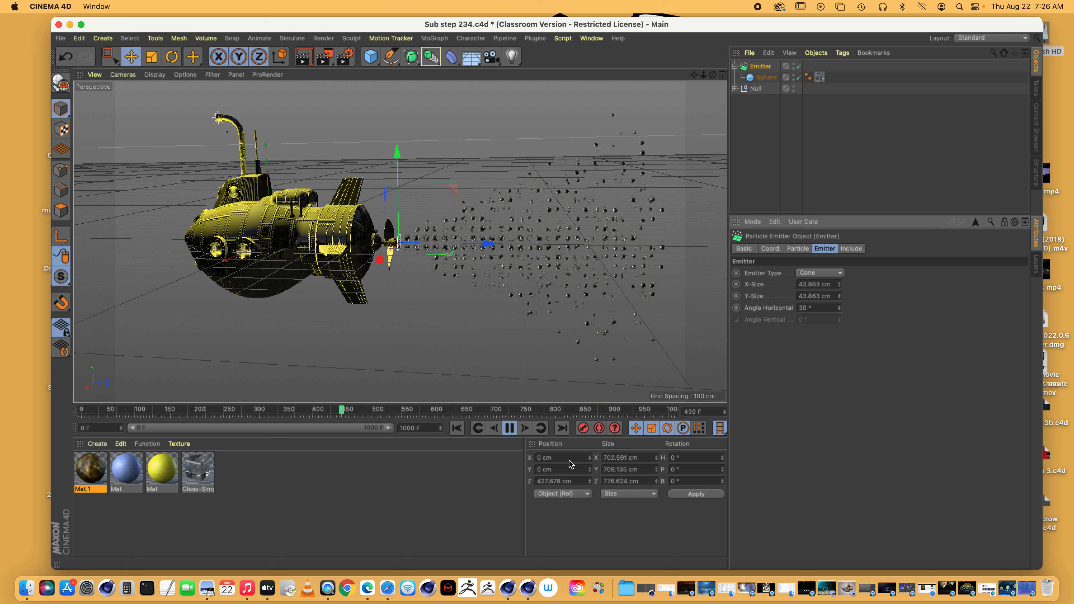
{"action": "left_click", "coordinate": [510, 428]}
{"action": "left_click_drag", "start_coordinate": [352, 412], "coordinate": [4, 424]}
{"action": "left_click", "coordinate": [830, 307]}
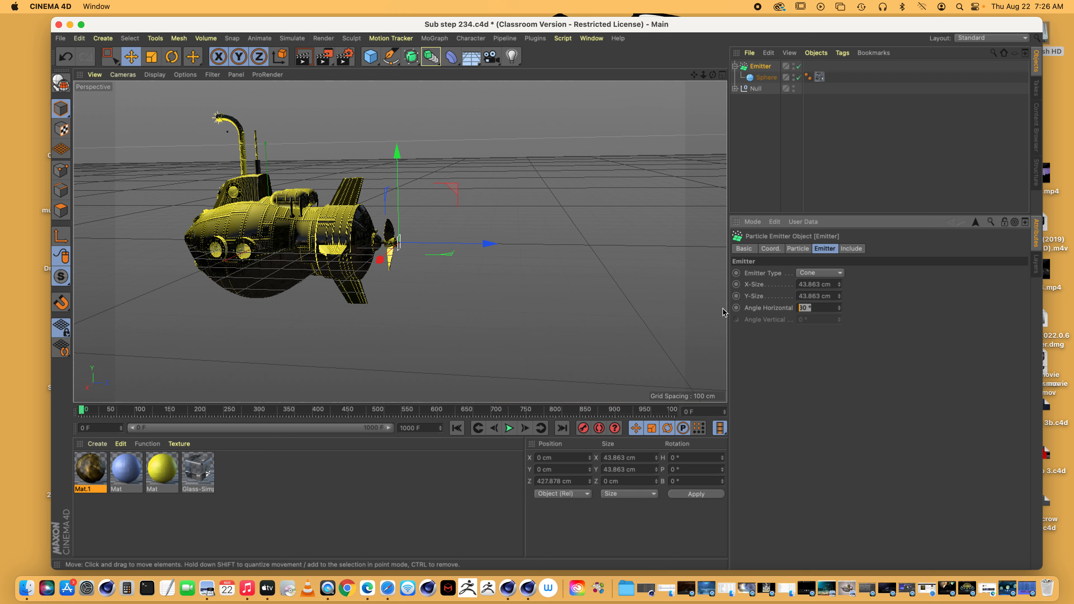
{"action": "type", "text": "2"}
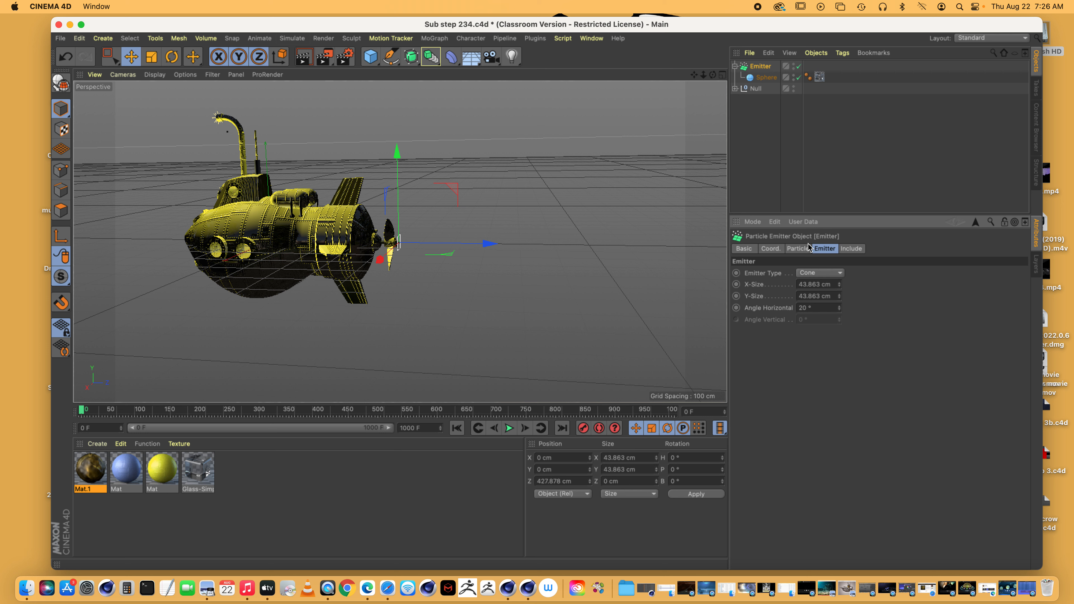
{"action": "left_click", "coordinate": [797, 249]}
{"action": "double_click", "coordinate": [807, 346]}
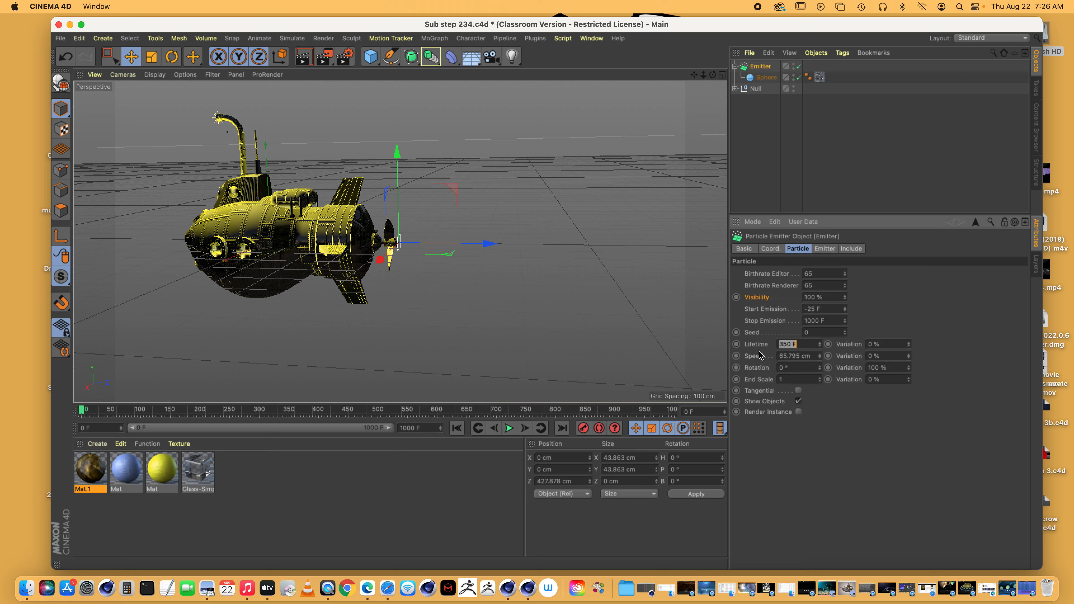
{"action": "left_click", "coordinate": [787, 378]}
{"action": "left_click", "coordinate": [821, 357]}
{"action": "left_click_drag", "start_coordinate": [813, 356], "coordinate": [764, 355]}
{"action": "left_click", "coordinate": [757, 355]}
{"action": "key", "text": "0"}
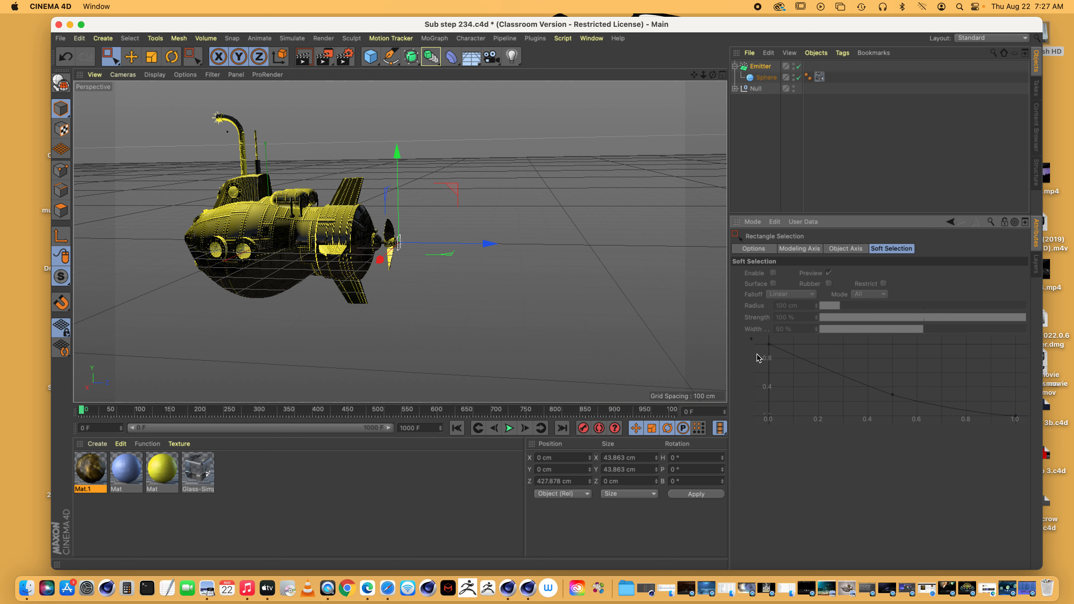
- Select the Emitter again and set its particle Speed to 100 cm, with a 50% Variation for both Lifetime and Speed
{"action": "left_click", "coordinate": [762, 67]}
{"action": "left_click", "coordinate": [810, 356]}
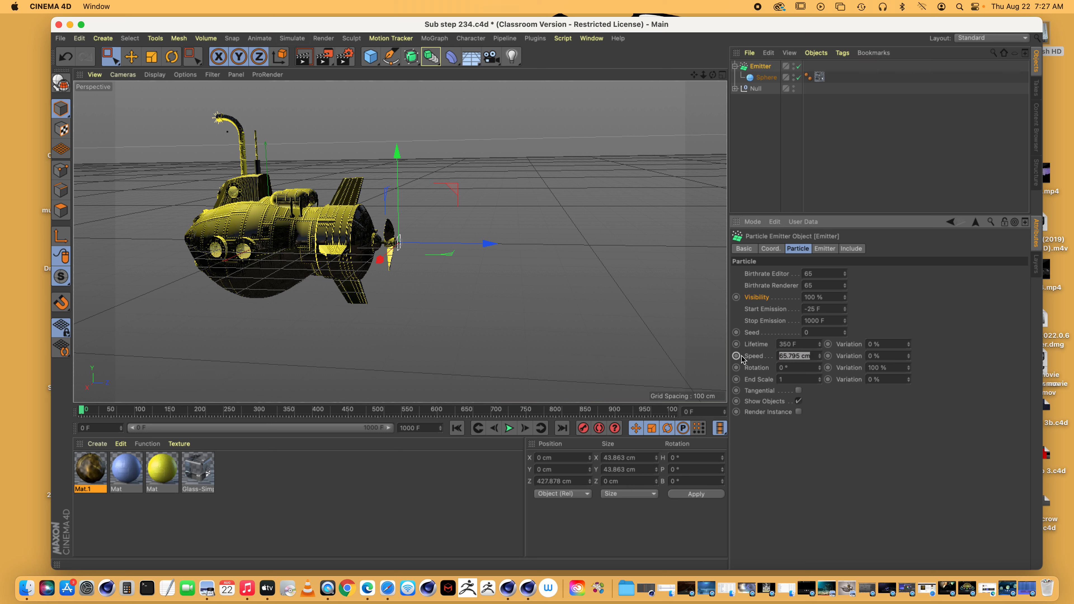
{"action": "type", "text": "100"}
{"action": "left_click", "coordinate": [886, 344]}
{"action": "type", "text": "50"}
{"action": "left_click", "coordinate": [863, 357]}
{"action": "key", "text": "Tab"}
- Set the particles' End Scale to 0 with a 50% Variation and play the animation with the whole trail in view
{"action": "left_click", "coordinate": [797, 380]}
{"action": "left_click", "coordinate": [890, 378]}
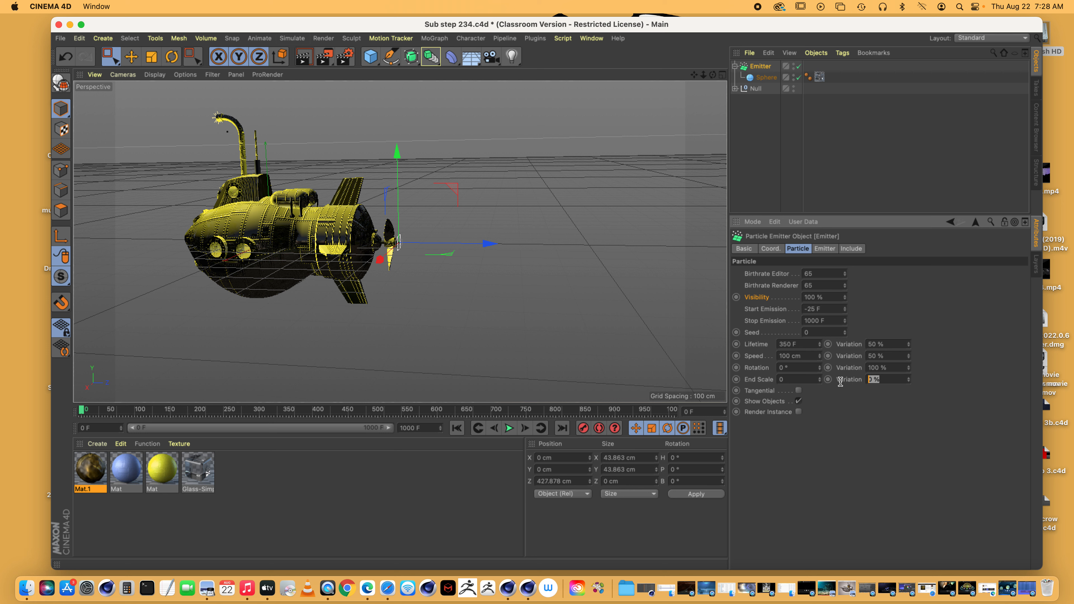
{"action": "type", "text": "5"}
{"action": "left_click", "coordinate": [509, 429]}
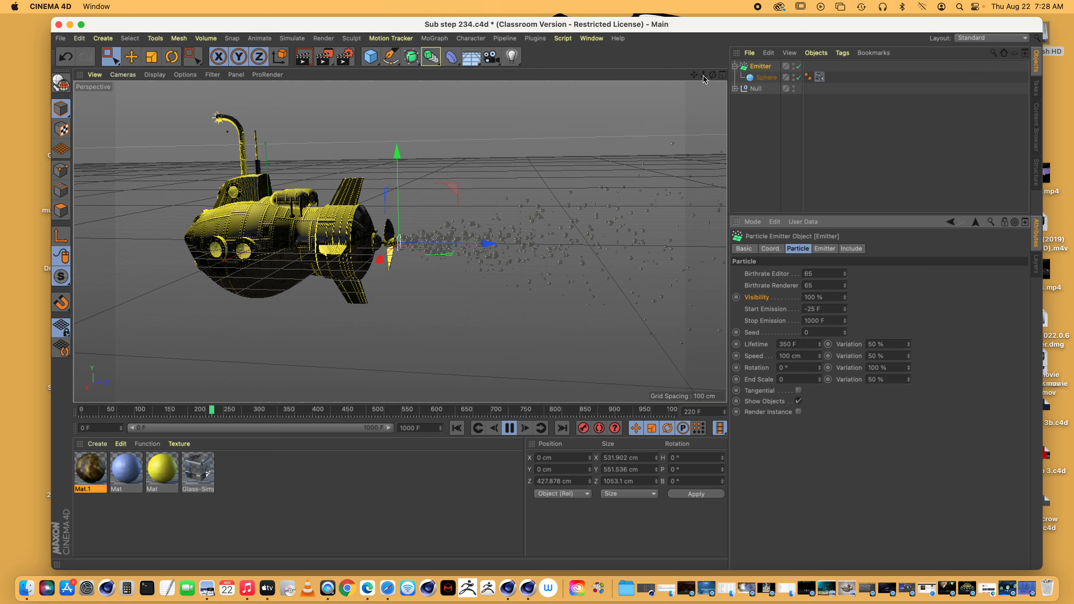
{"action": "left_click_drag", "start_coordinate": [704, 75], "coordinate": [681, 77]}
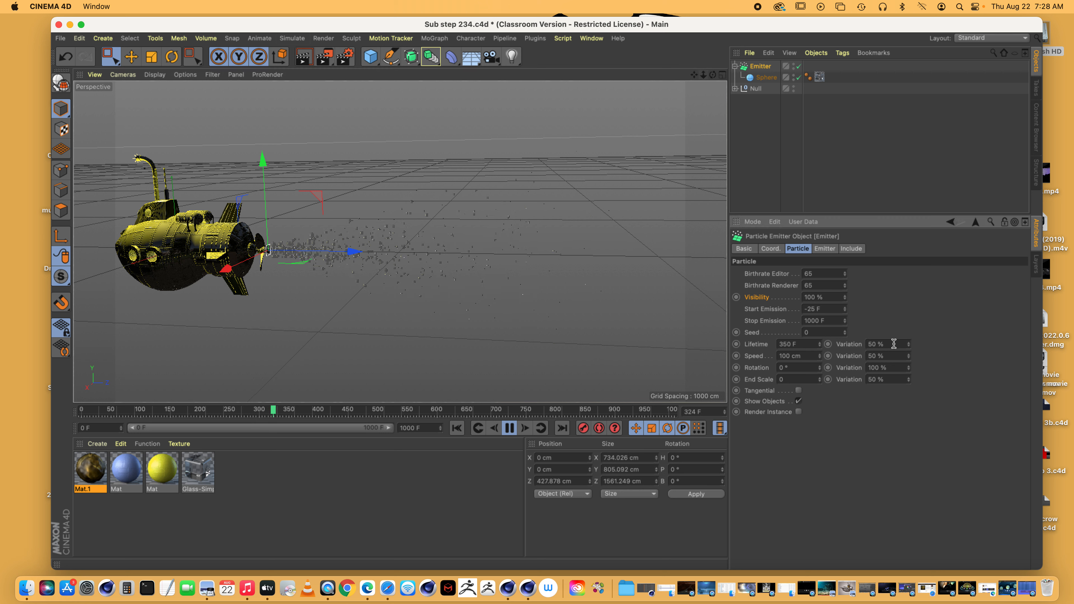
{"action": "left_click", "coordinate": [874, 344]}
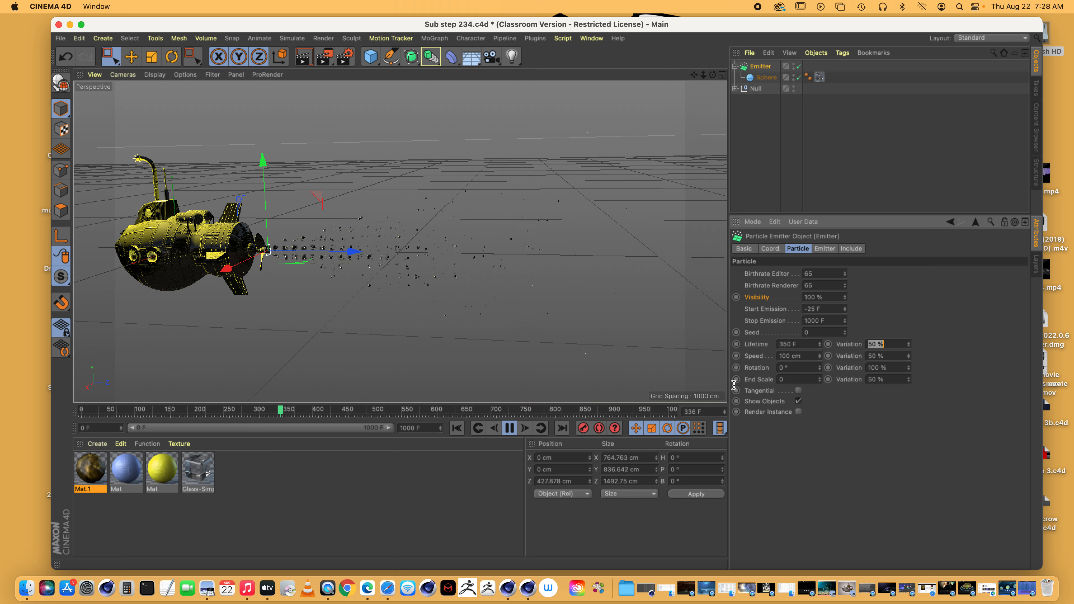
{"action": "key", "text": "Return"}
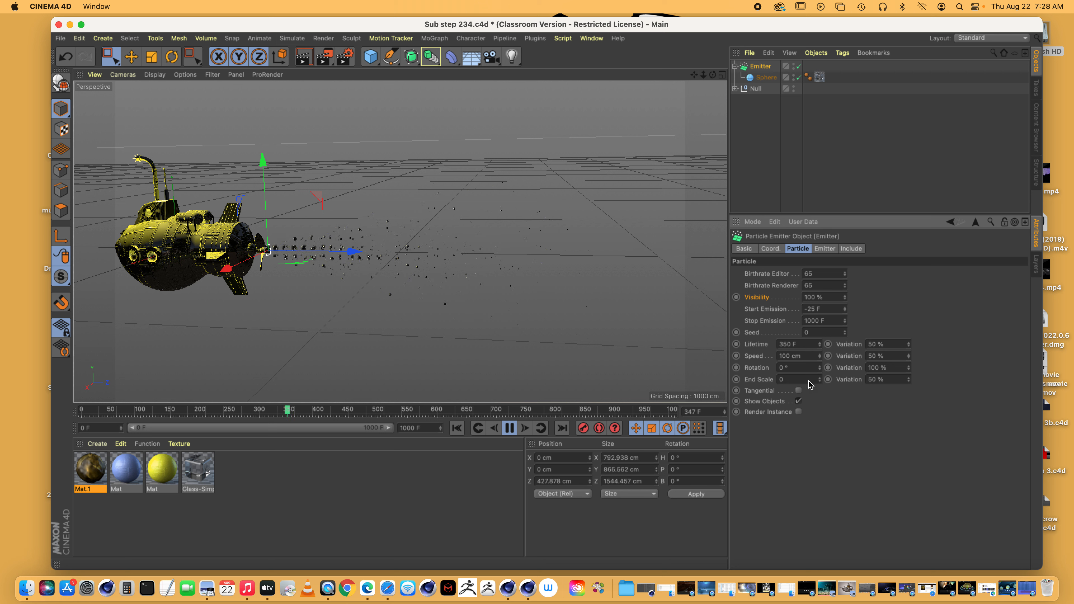
- Reselect the Emitter, set its particle Lifetime Variation to 0%, and replay the bubble trail from the first frame
{"action": "key", "text": "0"}
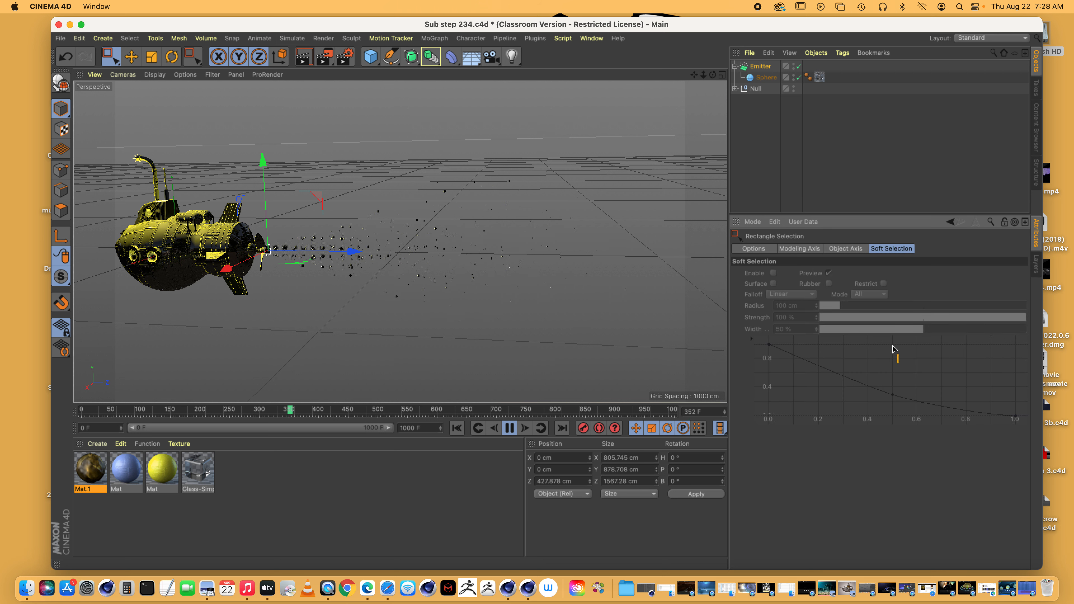
{"action": "left_click", "coordinate": [761, 66]}
{"action": "double_click", "coordinate": [869, 344]}
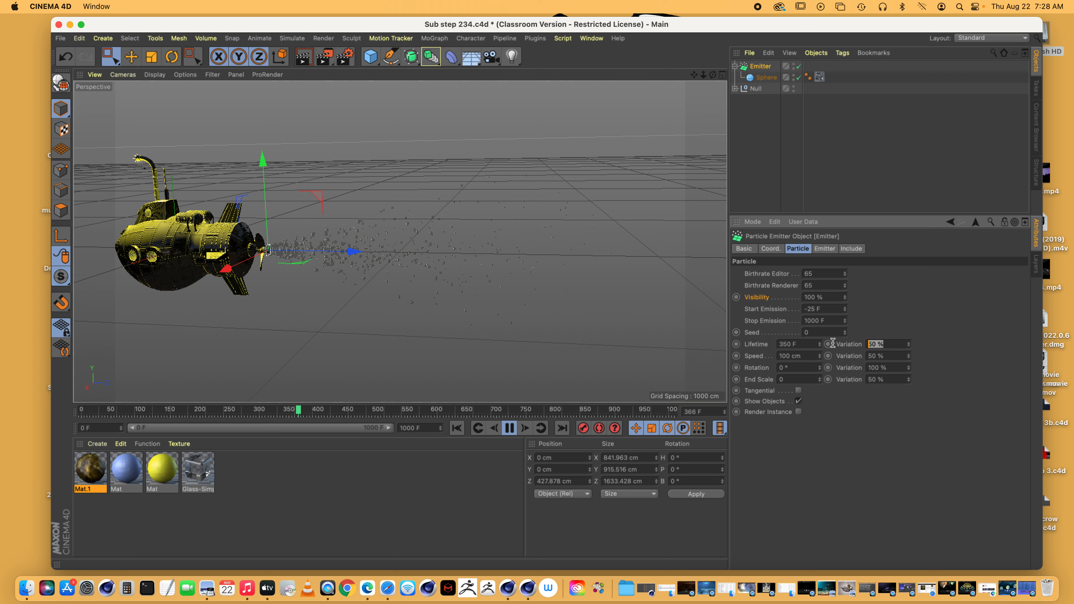
{"action": "type", "text": "0"}
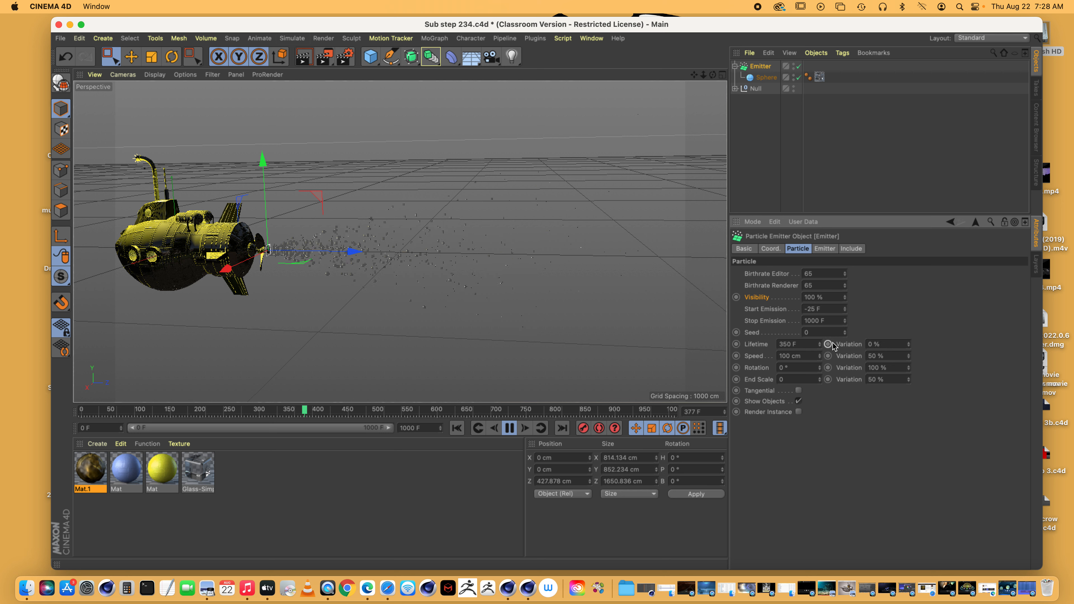
{"action": "left_click", "coordinate": [456, 428]}
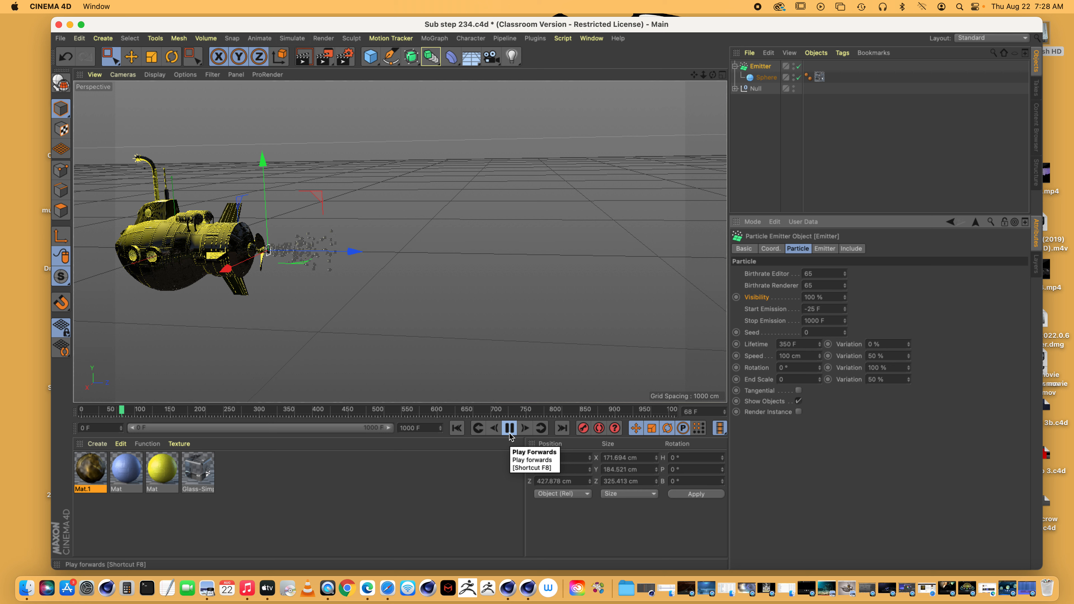
{"action": "left_click_drag", "start_coordinate": [704, 75], "coordinate": [771, 75]}
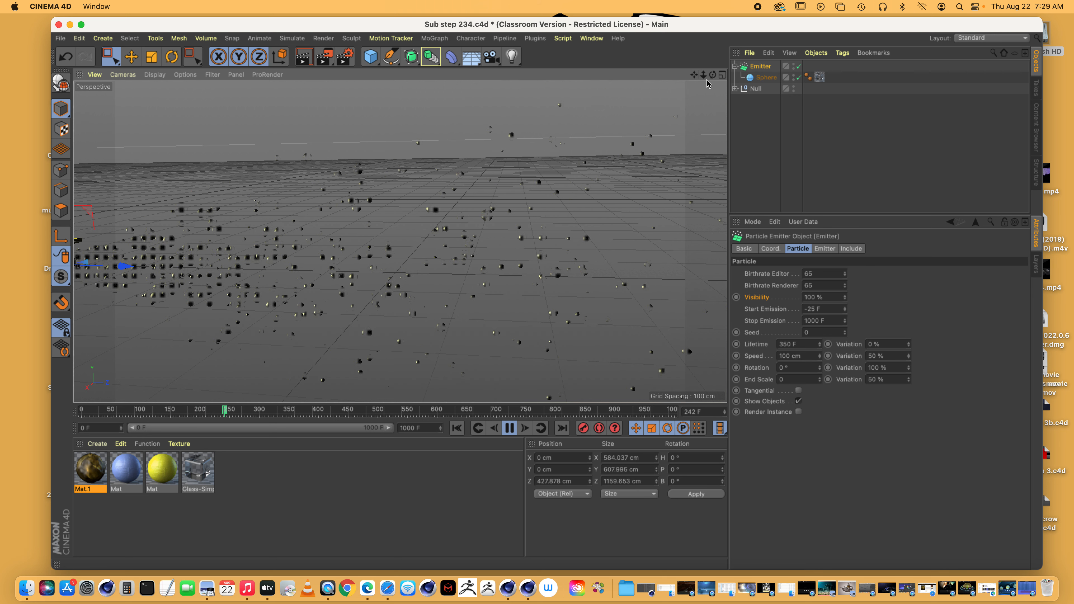
{"action": "left_click_drag", "start_coordinate": [703, 76], "coordinate": [575, 82]}
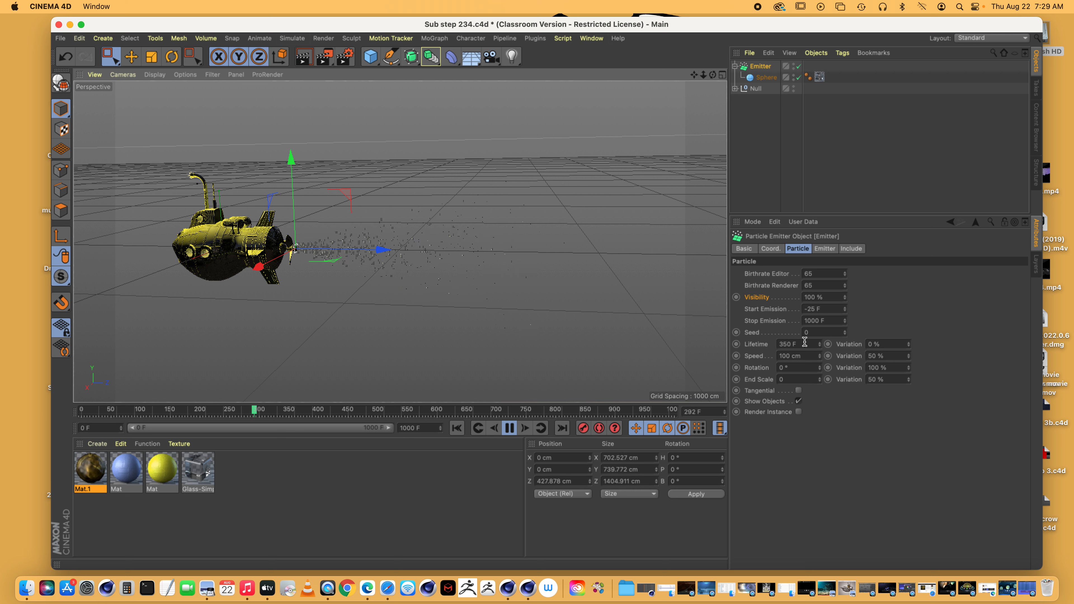
- Set the particle Lifetime to 250 F and replay the animation from the start with the trail seen closer up
{"action": "left_click_drag", "start_coordinate": [805, 342], "coordinate": [753, 343]}
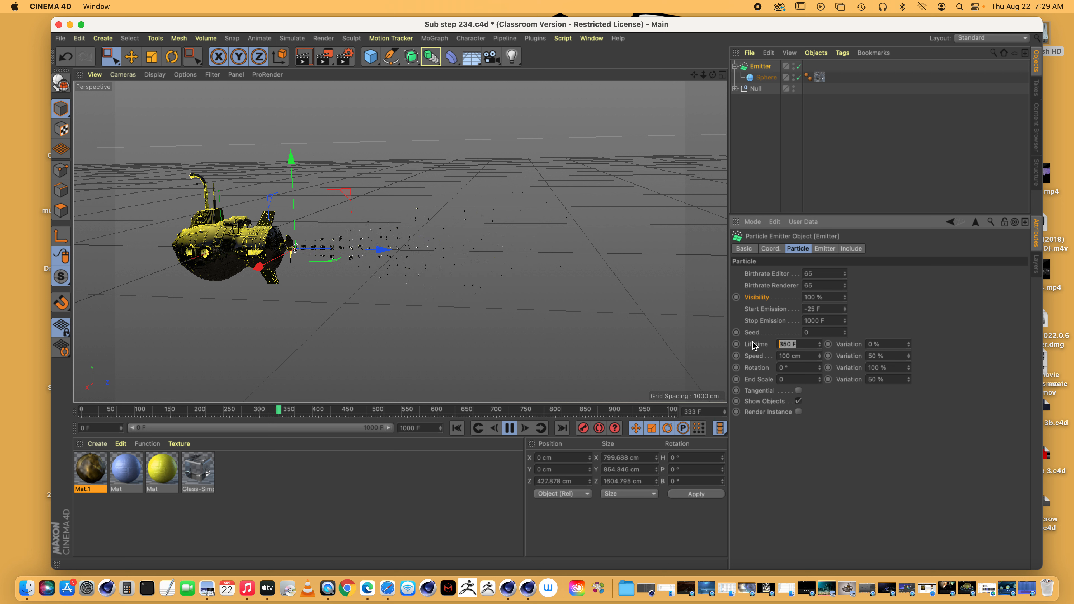
{"action": "type", "text": "25"}
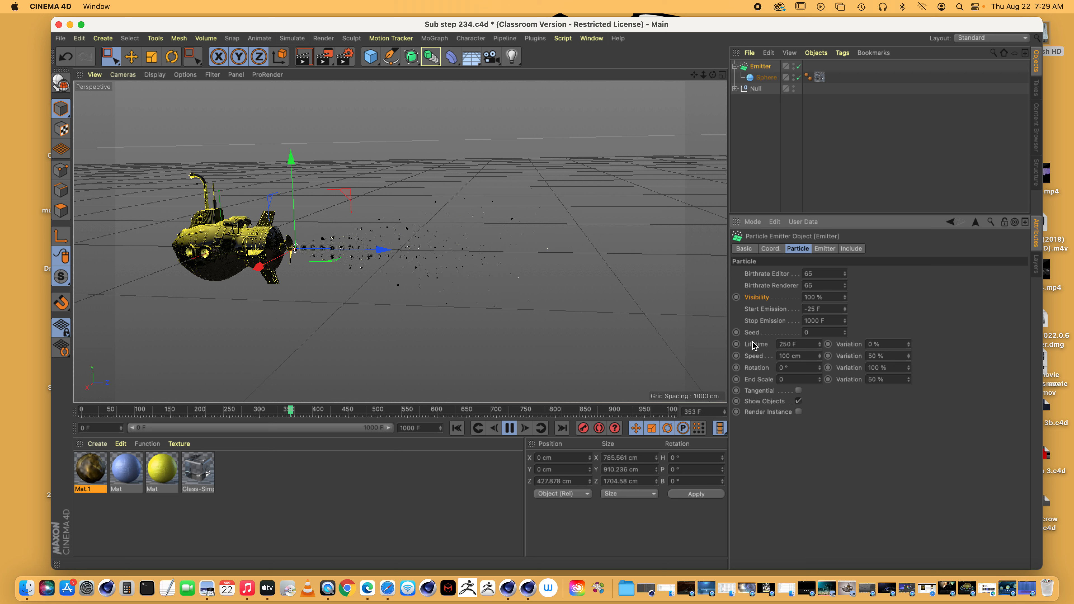
{"action": "left_click", "coordinate": [460, 429]}
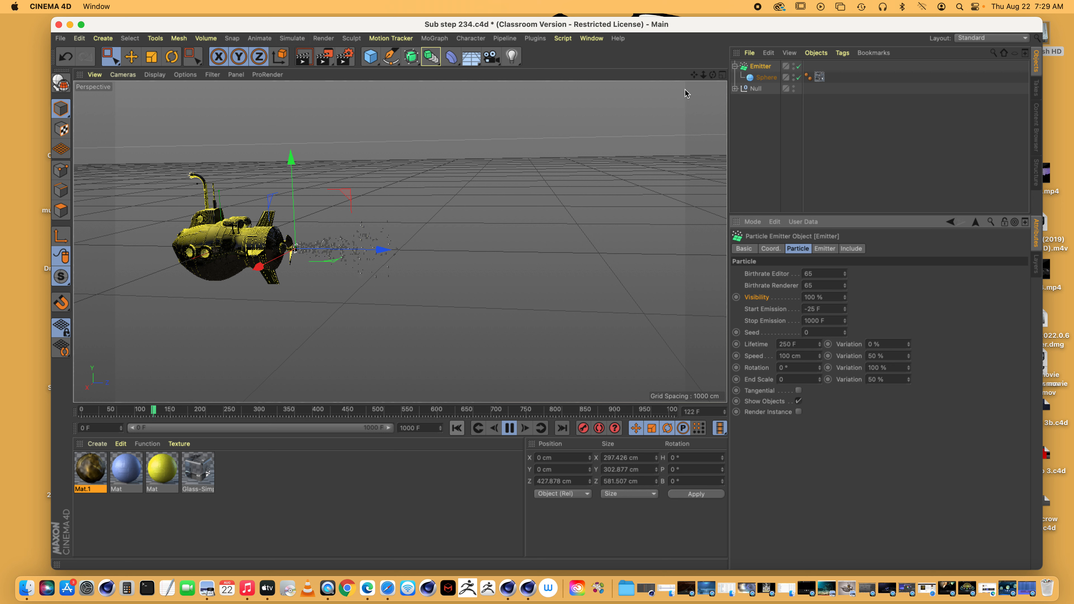
{"action": "left_click_drag", "start_coordinate": [701, 75], "coordinate": [810, 75]}
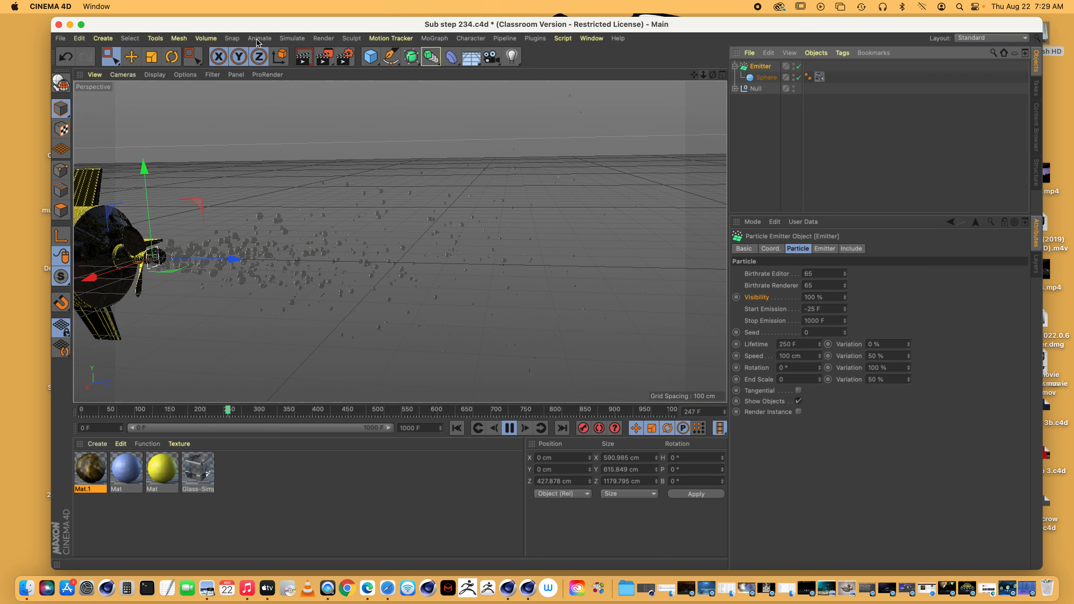
- Add a Rotation particle modifier and move it along Z to about 462 cm, just behind the submarine's propeller
{"action": "left_click", "coordinate": [292, 38]}
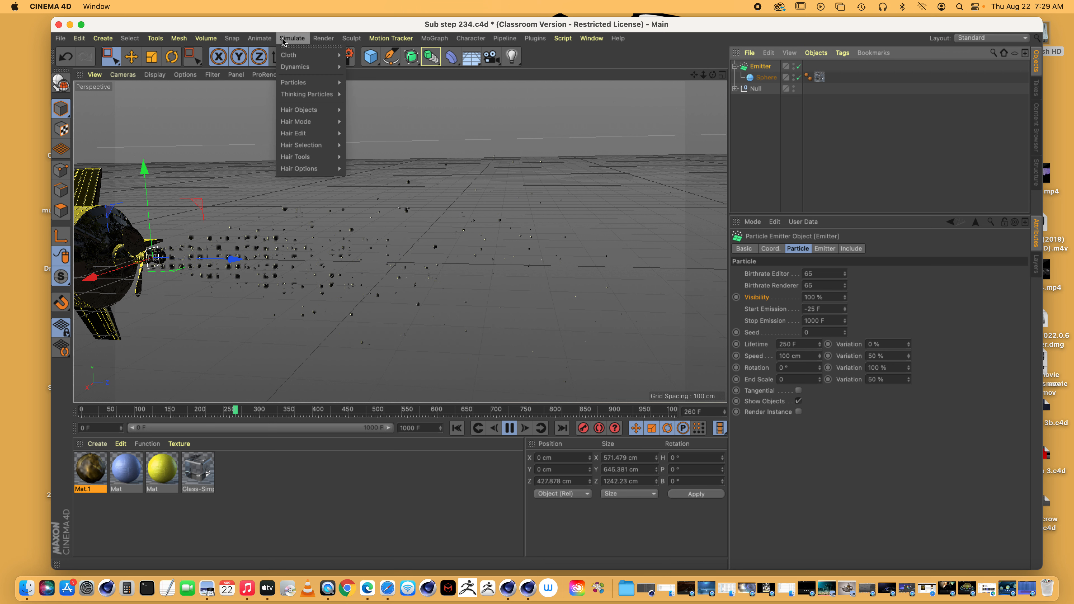
{"action": "mouse_move", "coordinate": [325, 40]}
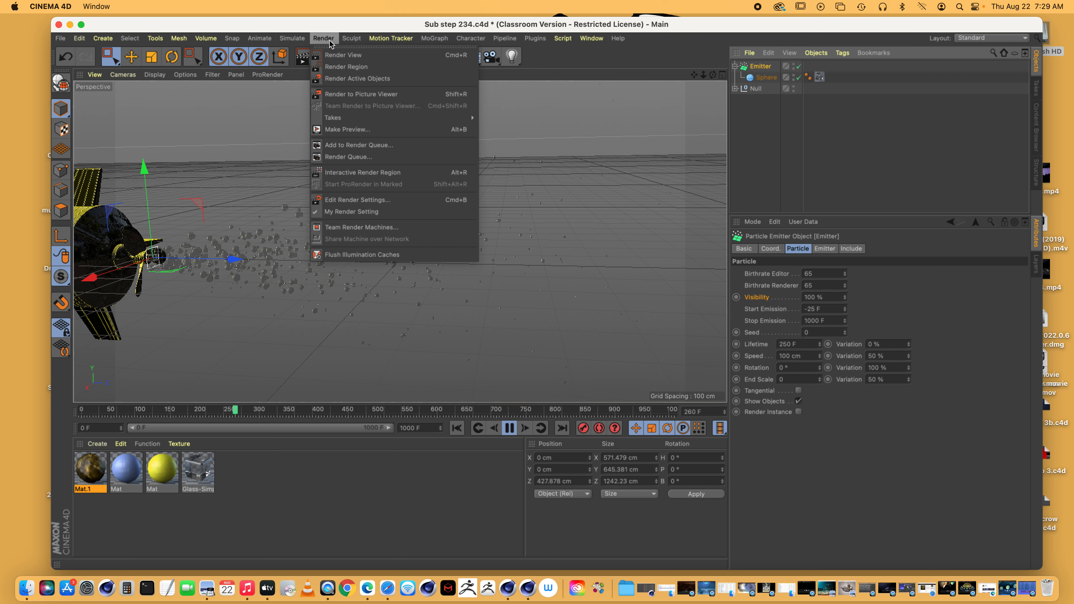
{"action": "mouse_move", "coordinate": [292, 39]}
{"action": "mouse_move", "coordinate": [296, 82]}
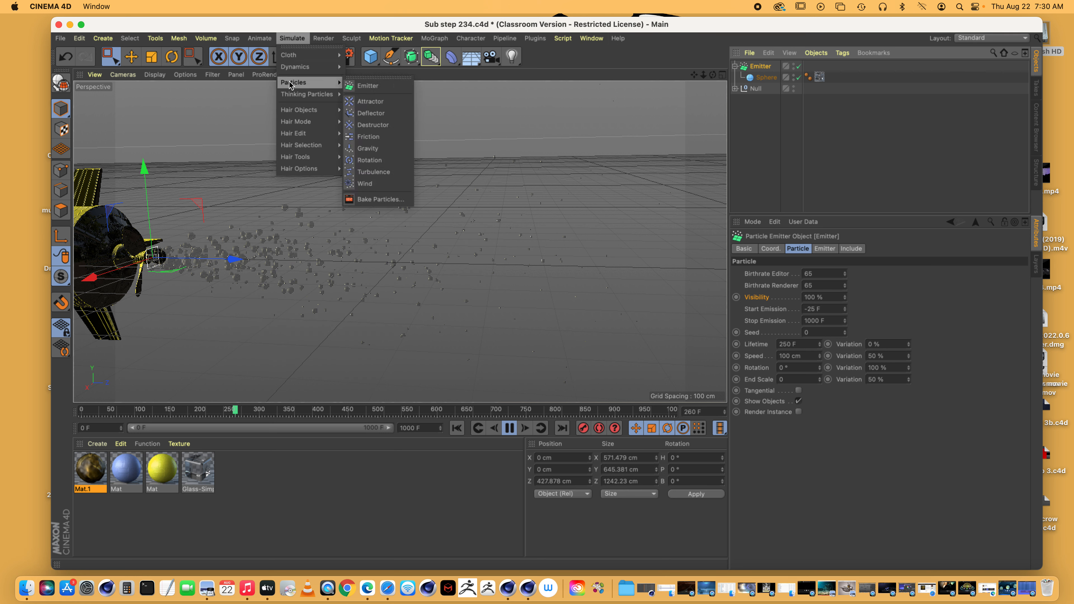
{"action": "left_click", "coordinate": [369, 163]}
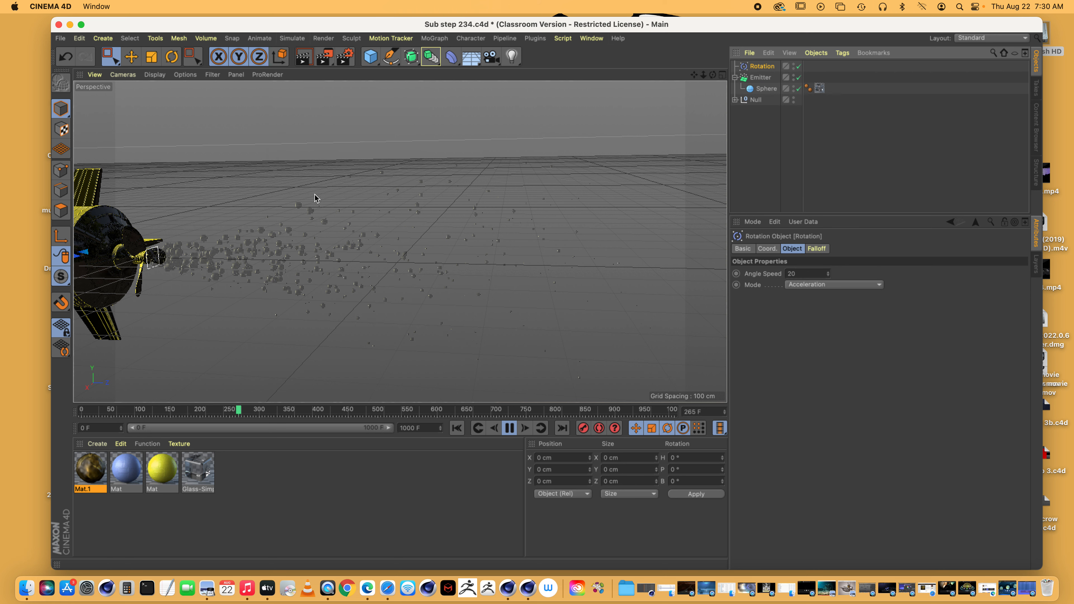
{"action": "left_click_drag", "start_coordinate": [694, 74], "coordinate": [819, 79]}
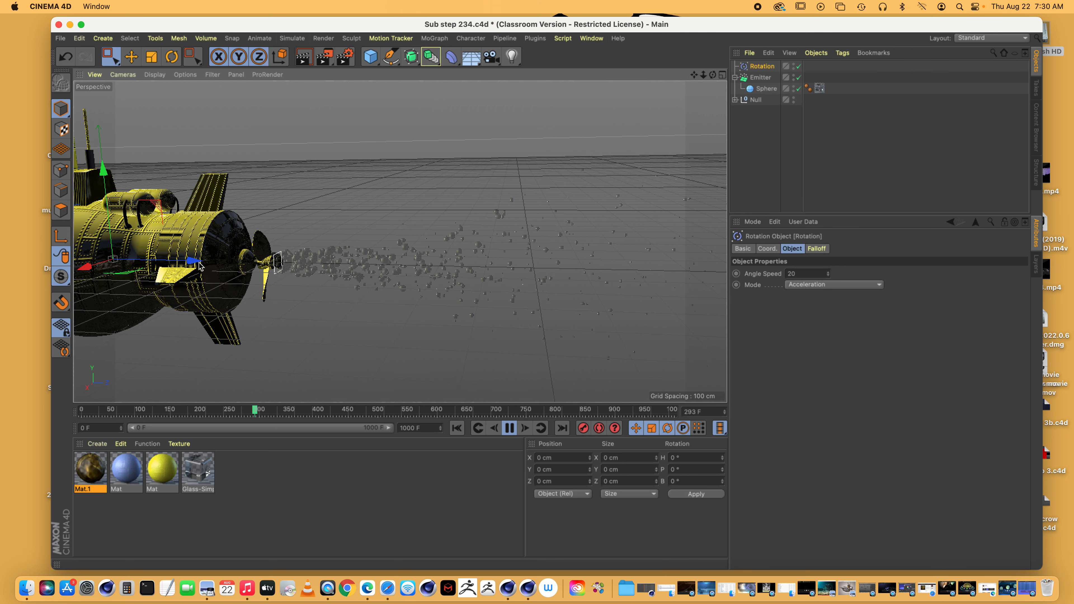
{"action": "left_click_drag", "start_coordinate": [199, 266], "coordinate": [393, 274]}
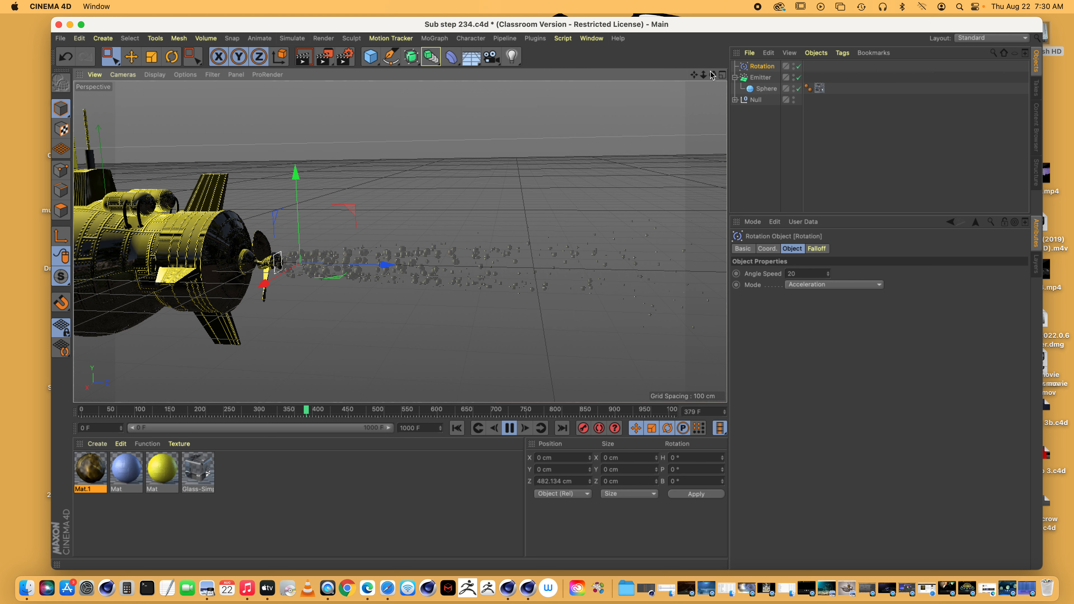
{"action": "left_click_drag", "start_coordinate": [704, 75], "coordinate": [656, 75]}
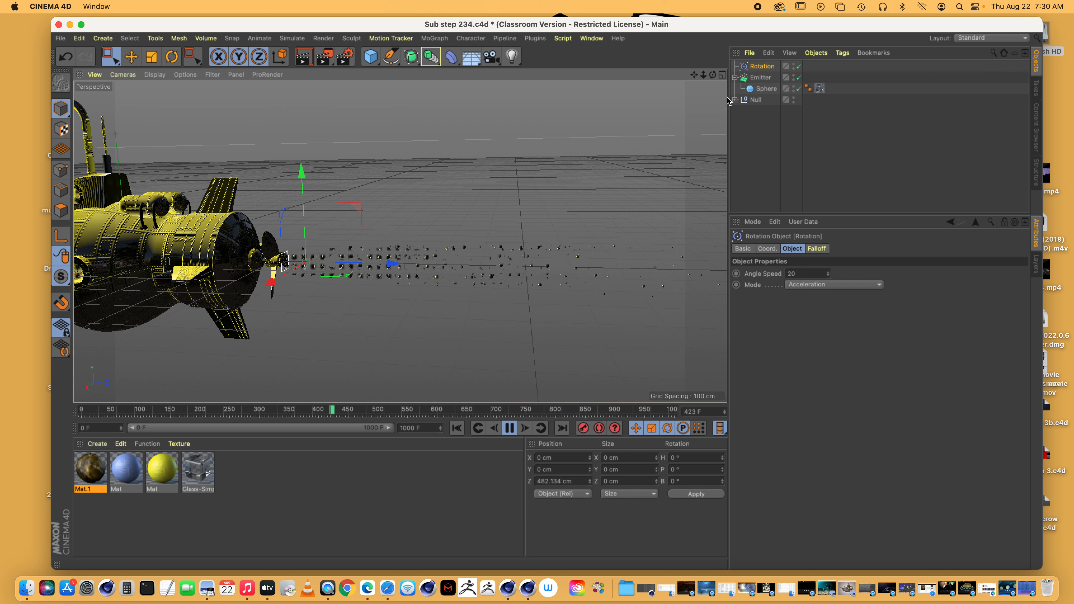
- Select the Emitter, set its cone Angle Horizontal to 30°, and replay the animation from the start
{"action": "left_click", "coordinate": [761, 77]}
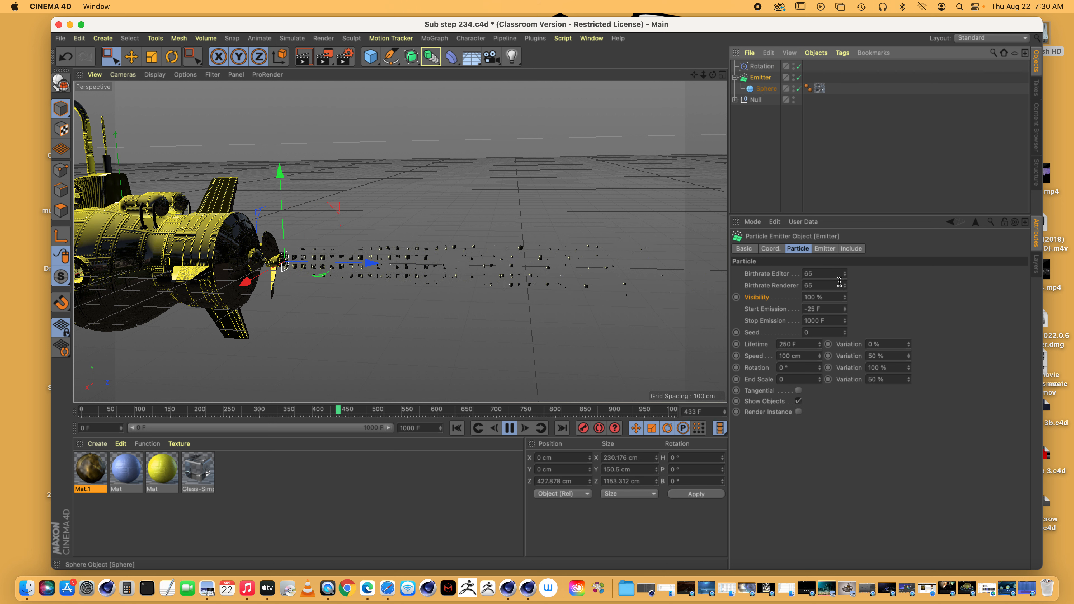
{"action": "left_click", "coordinate": [825, 248]}
{"action": "left_click_drag", "start_coordinate": [805, 308], "coordinate": [756, 307]}
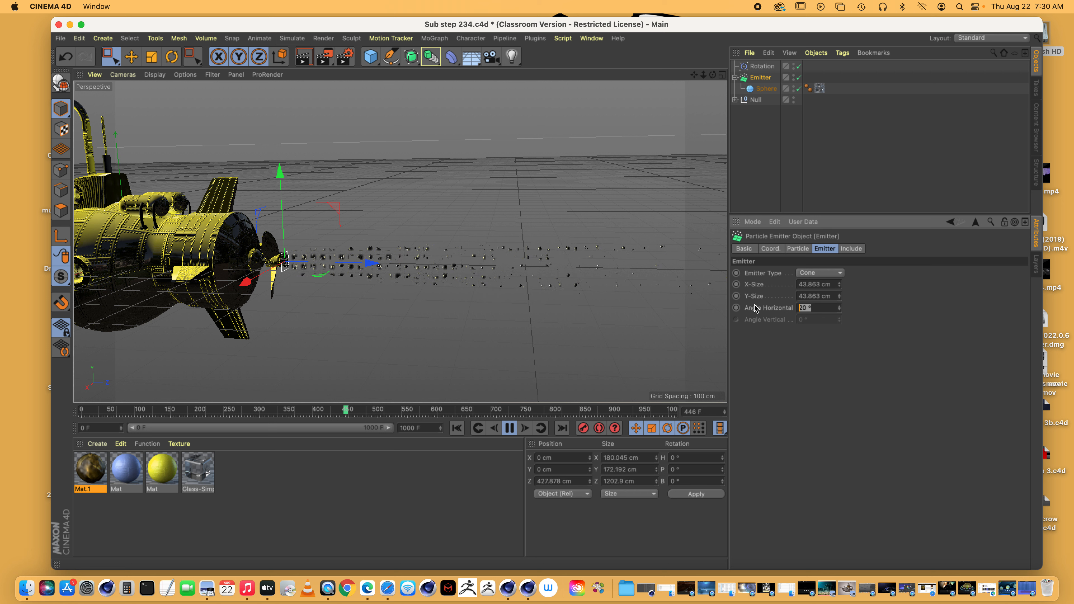
{"action": "type", "text": "30"}
{"action": "key", "text": "Return"}
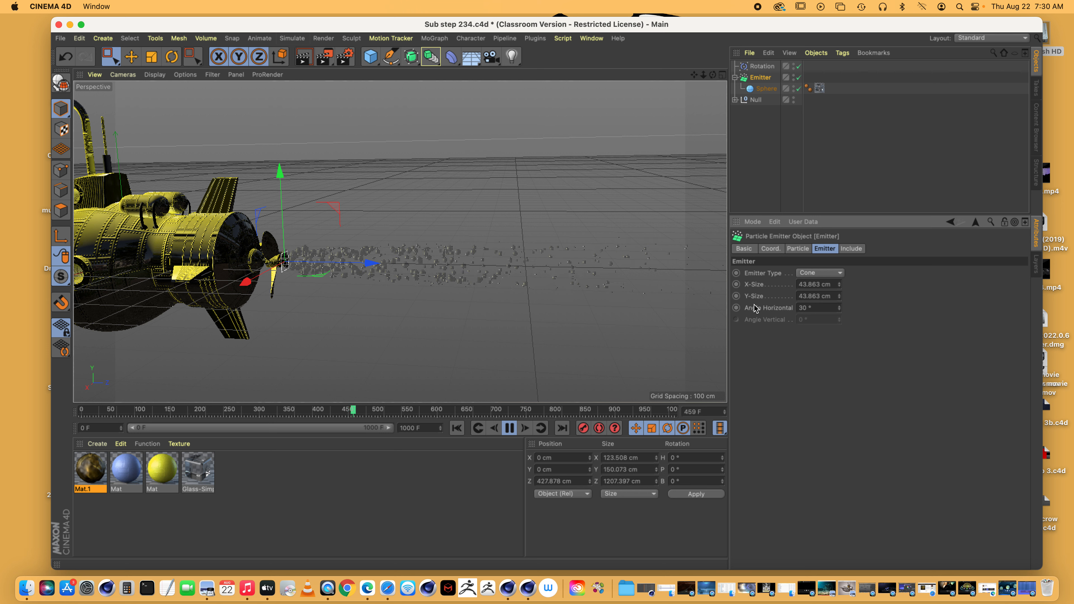
{"action": "left_click", "coordinate": [457, 428]}
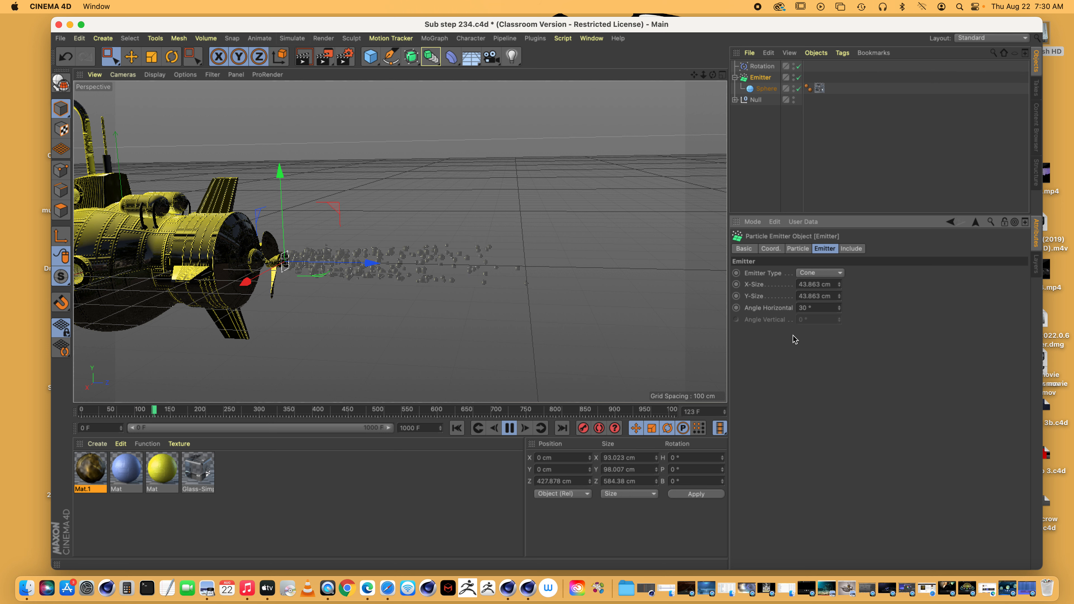
- Set the cone emitter's Angle Horizontal to 35° and replay the bubble trail from the first frame
{"action": "left_click_drag", "start_coordinate": [827, 307], "coordinate": [772, 307]}
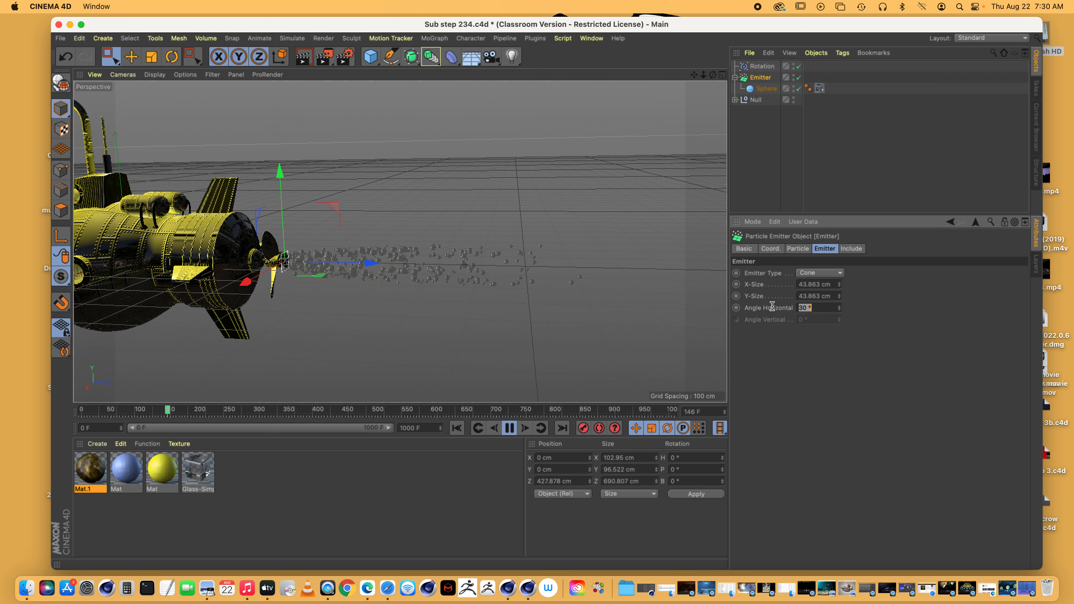
{"action": "left_click", "coordinate": [842, 333]}
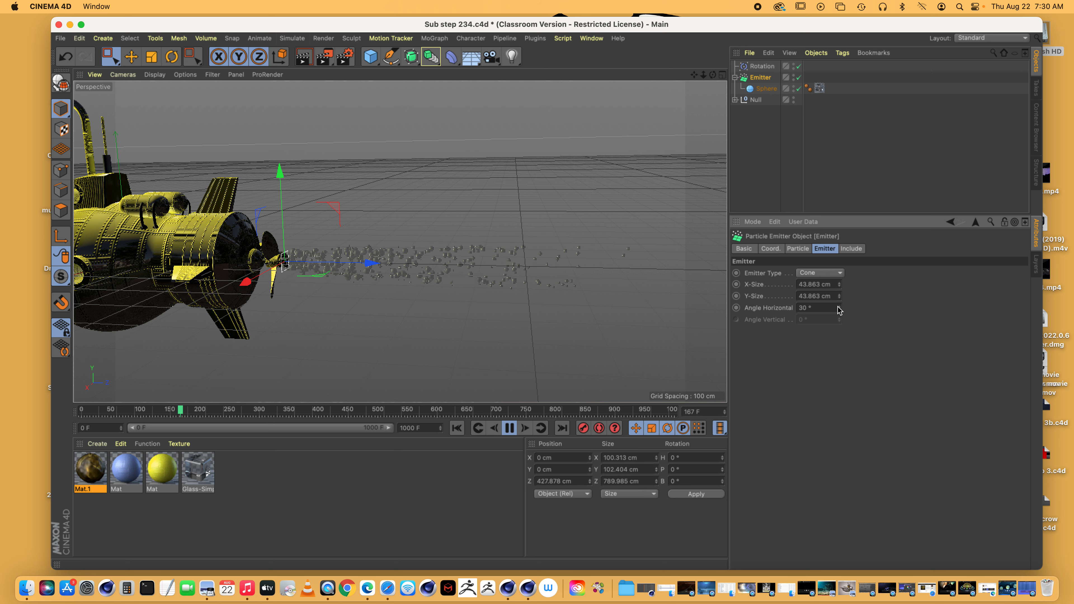
{"action": "left_click_drag", "start_coordinate": [823, 309], "coordinate": [779, 311]}
{"action": "type", "text": "35"}
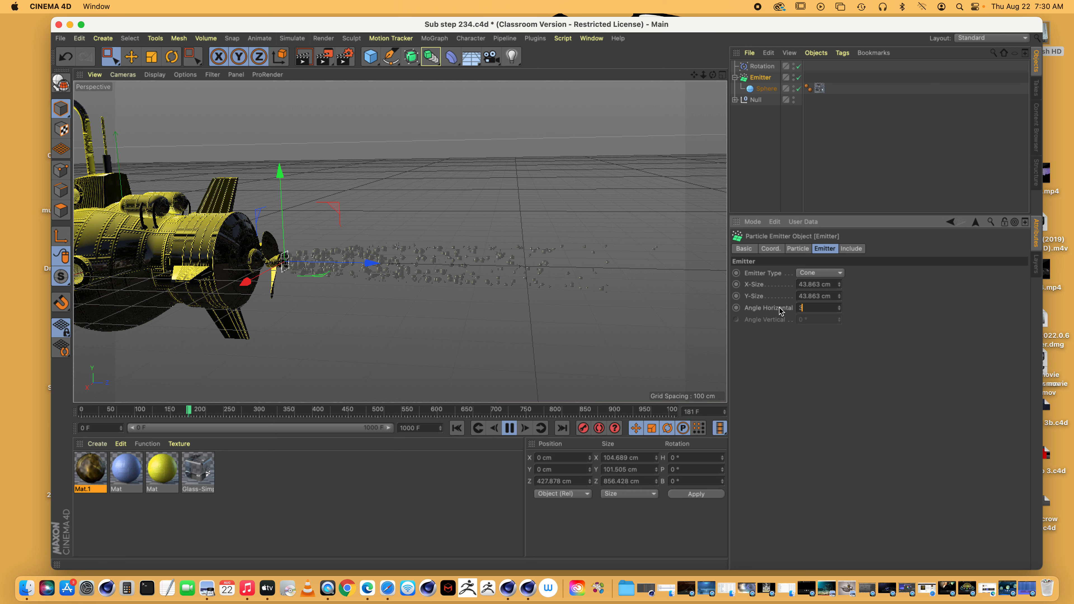
{"action": "key", "text": "Return"}
{"action": "left_click", "coordinate": [458, 428]}
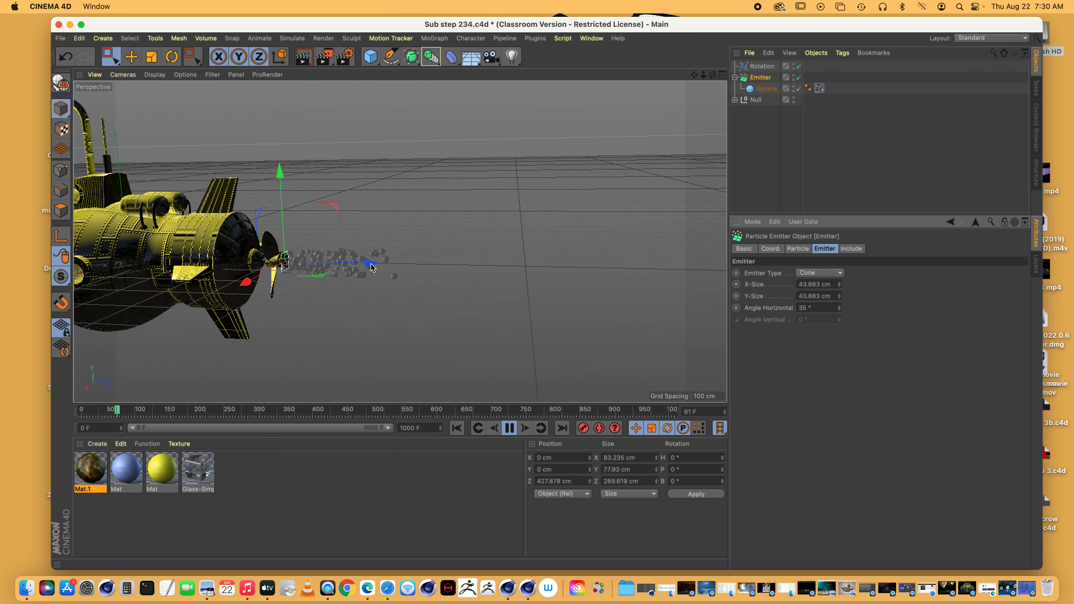
{"action": "mouse_move", "coordinate": [378, 267]}
{"action": "left_mouse_down"}
{"action": "mouse_move", "coordinate": [503, 281]}
{"action": "mouse_move", "coordinate": [373, 267]}
{"action": "left_mouse_up"}
- Move the Rotation modifier farther behind the propeller, to about 755 cm along Z, and replay the animation from the start
{"action": "left_click", "coordinate": [762, 66]}
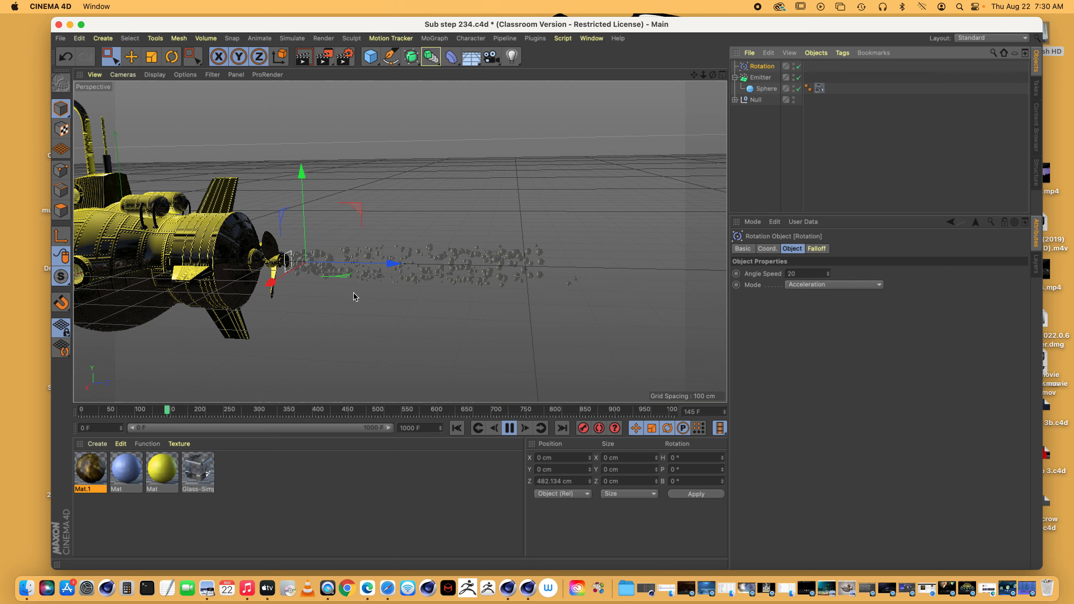
{"action": "left_click_drag", "start_coordinate": [392, 263], "coordinate": [506, 266]}
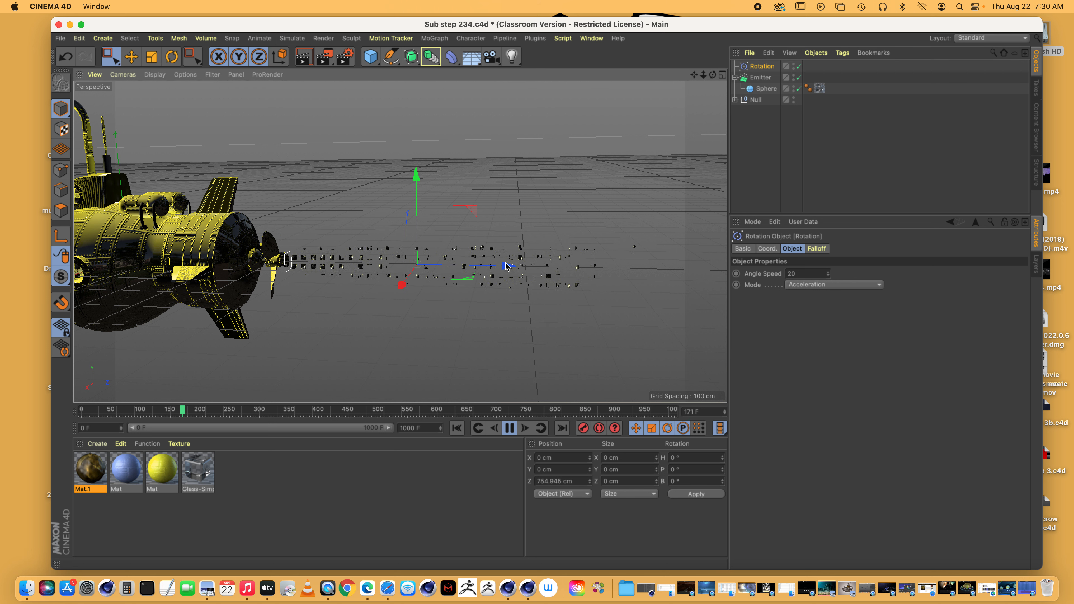
{"action": "left_click", "coordinate": [456, 428]}
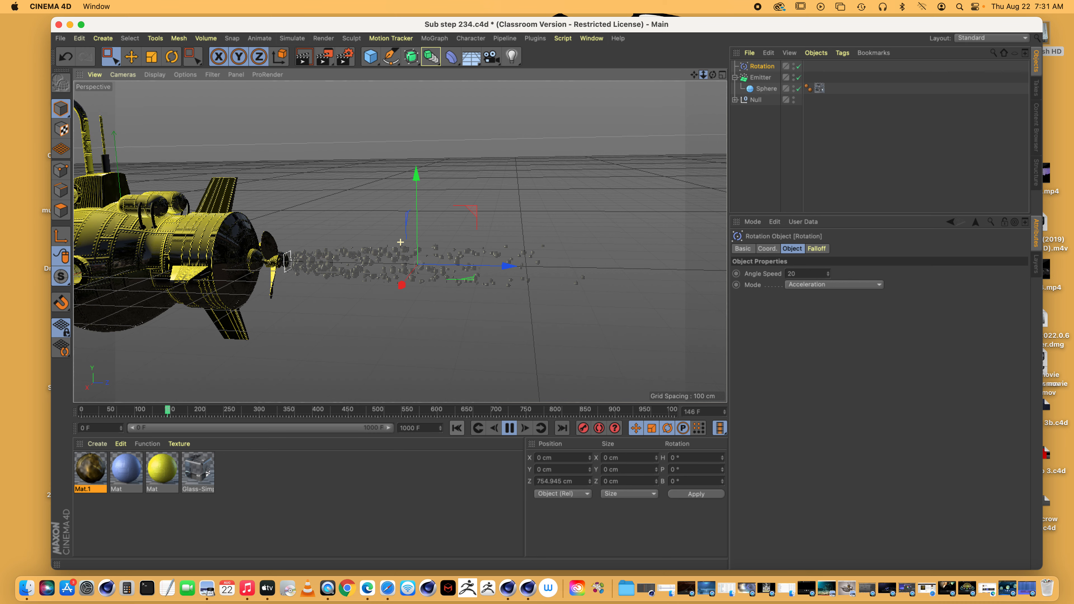
{"action": "scroll", "coordinate": [400, 242], "scroll_direction": "up", "scroll_amount": 5}
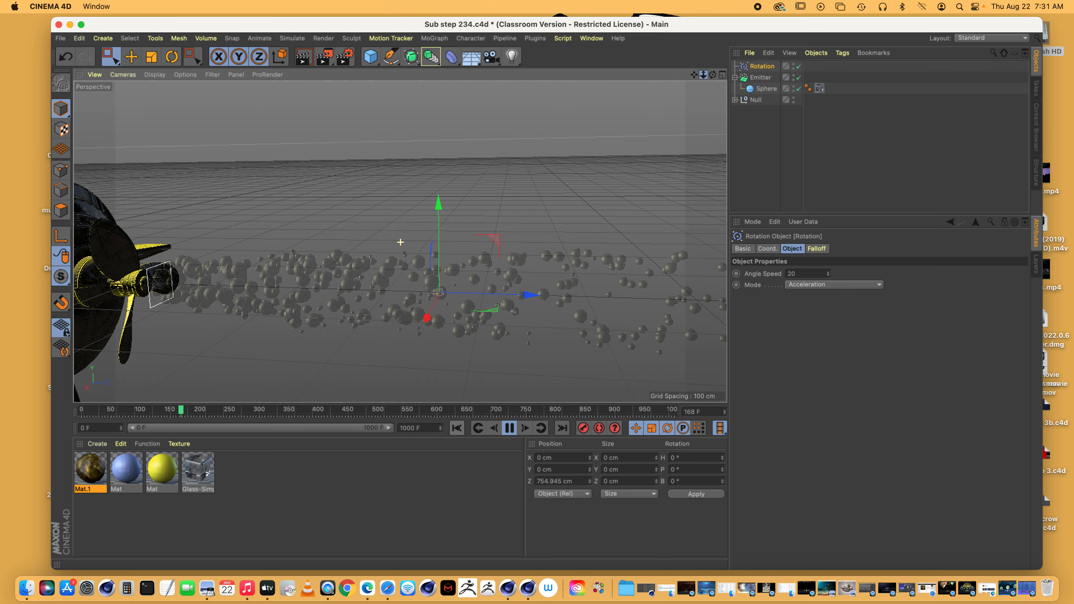
{"action": "scroll", "coordinate": [401, 242], "scroll_direction": "down", "scroll_amount": 6}
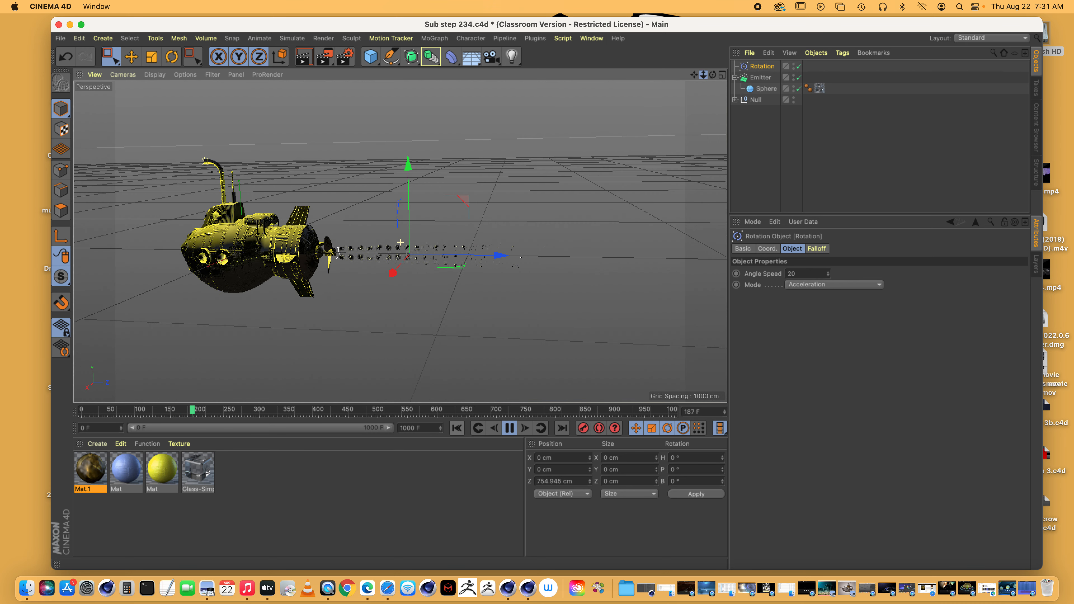
{"action": "scroll", "coordinate": [400, 242], "scroll_direction": "up", "scroll_amount": 2}
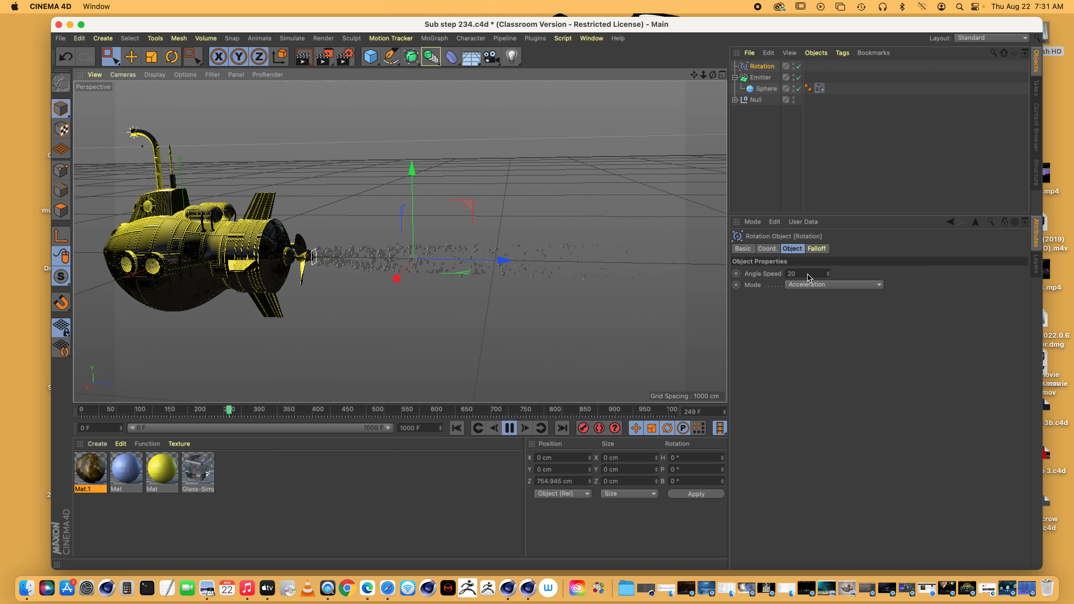
- Set the Rotation modifier's Angle Speed to 65, replay the animation from the start, and look through its Mode options
{"action": "left_click_drag", "start_coordinate": [797, 274], "coordinate": [752, 273]}
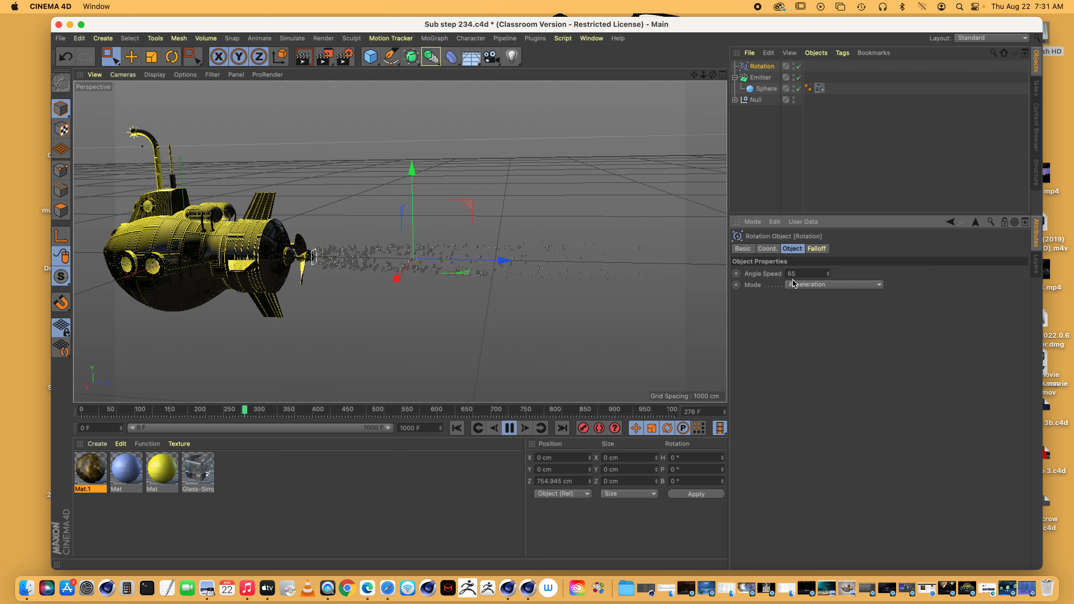
{"action": "left_click", "coordinate": [458, 429]}
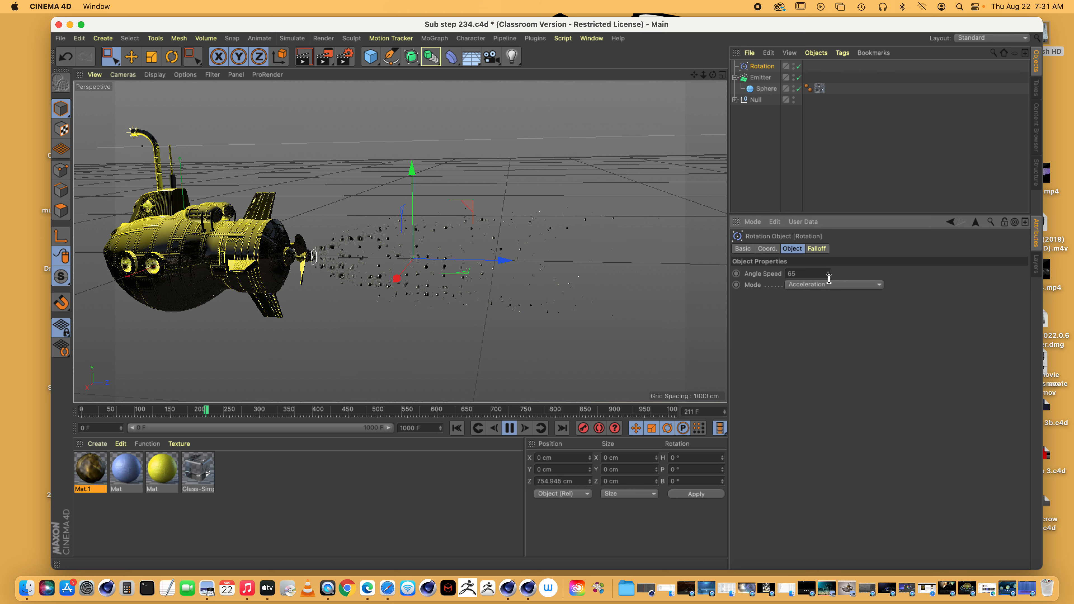
{"action": "left_click", "coordinate": [823, 285]}
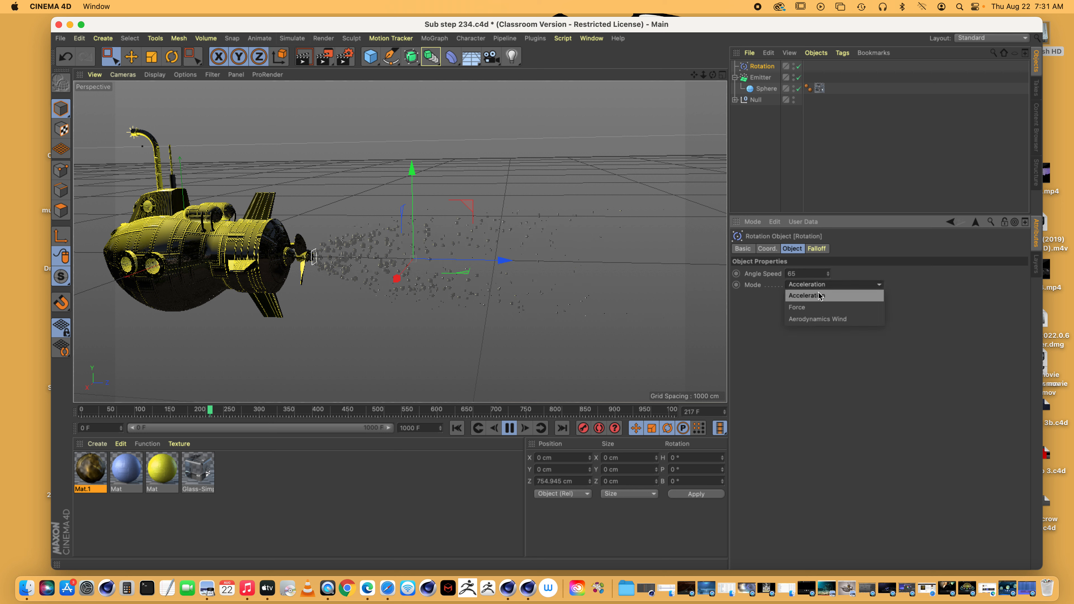
{"action": "left_click", "coordinate": [736, 298]}
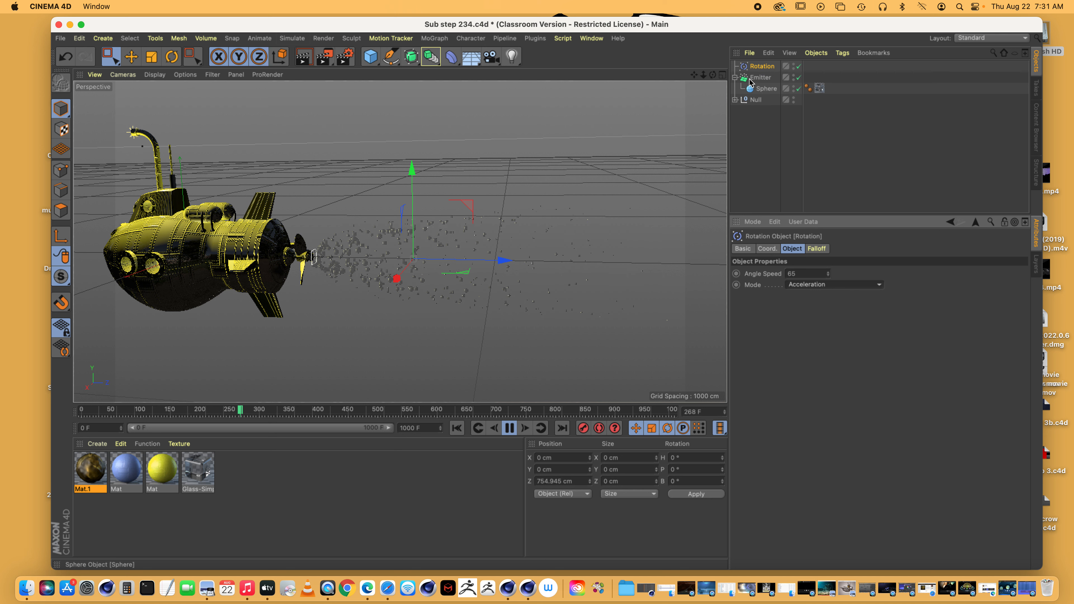
- Add a Turbulence particle modifier and move it behind the propeller, to about 502 cm along Z
{"action": "left_click", "coordinate": [292, 38]}
{"action": "mouse_move", "coordinate": [291, 82]}
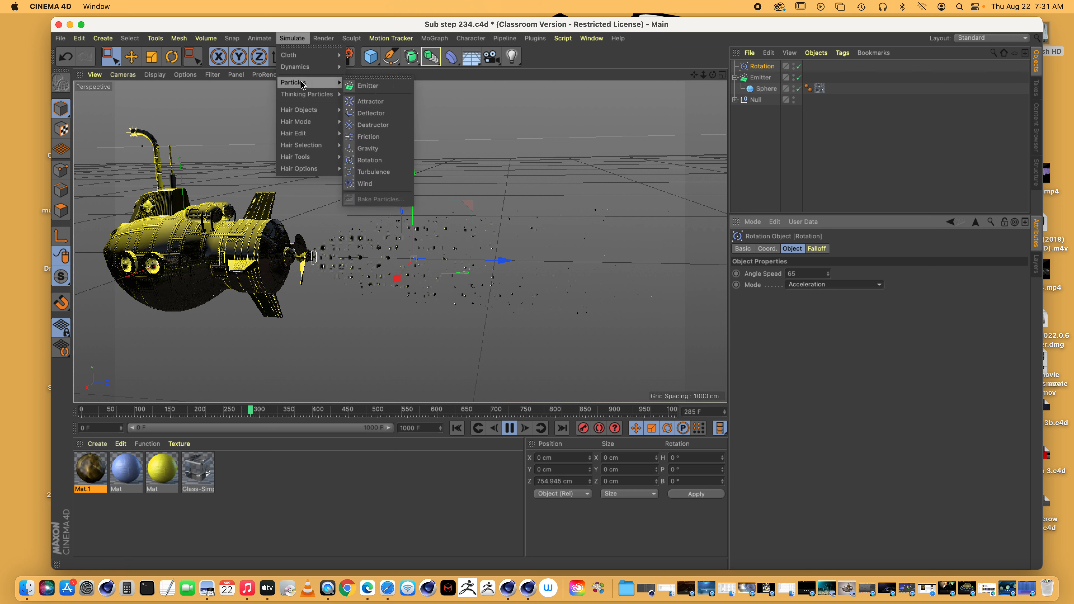
{"action": "left_click", "coordinate": [370, 173]}
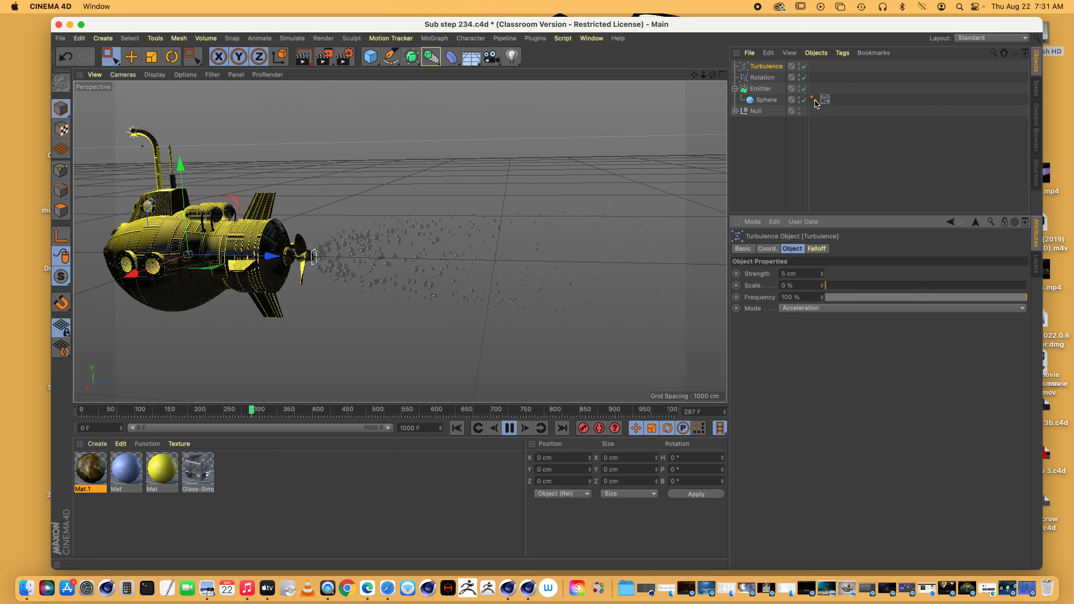
{"action": "left_click_drag", "start_coordinate": [271, 257], "coordinate": [416, 260]}
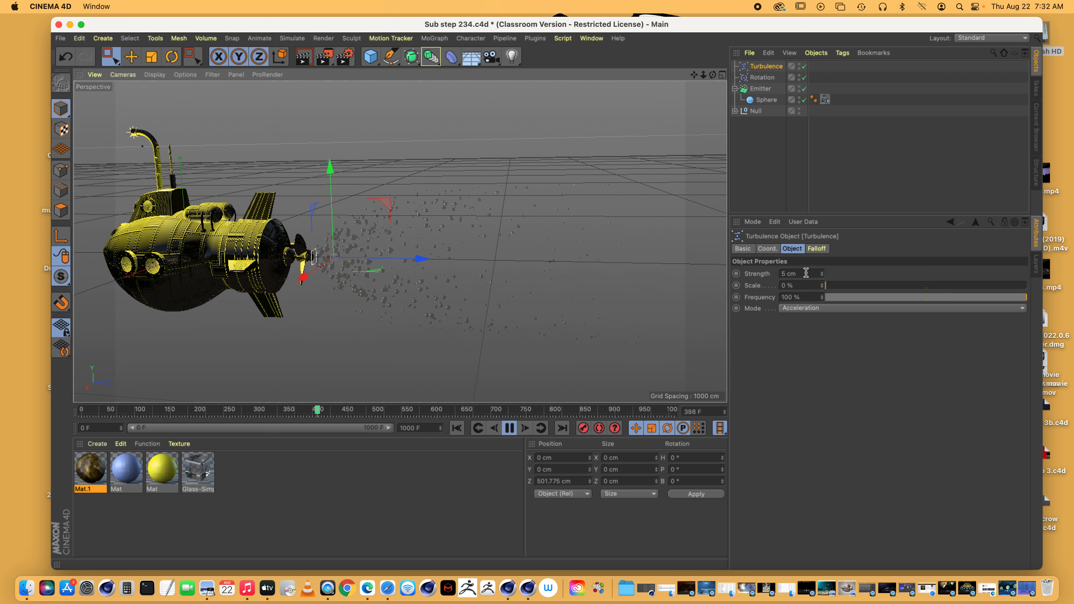
- Set the Turbulence modifier's Strength to 50 cm and replay the animation from the first frame
{"action": "left_click_drag", "start_coordinate": [807, 273], "coordinate": [736, 273]}
{"action": "type", "text": "5"}
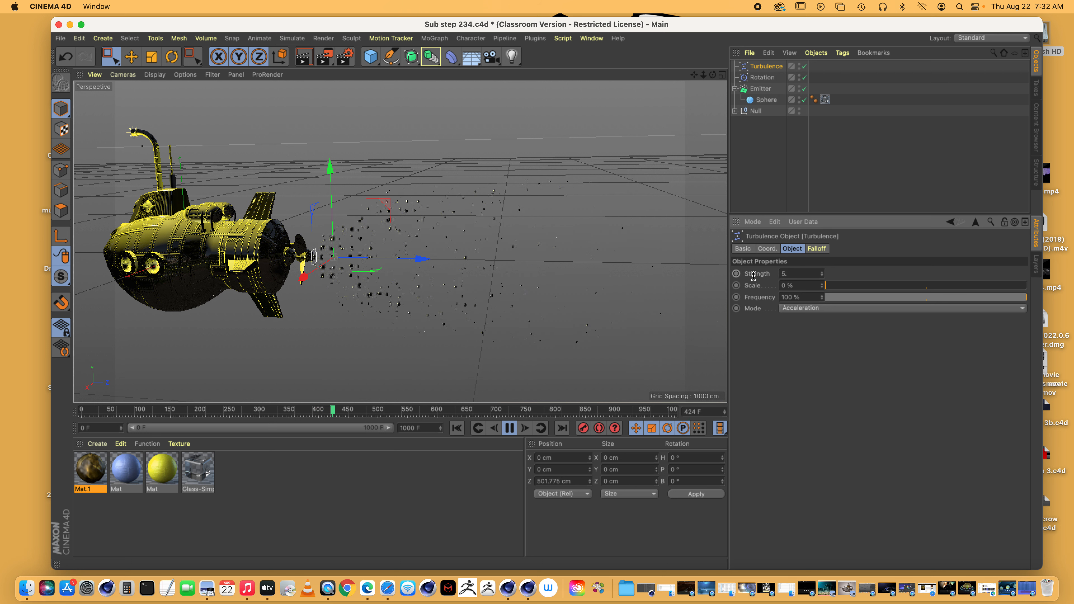
{"action": "type", "text": "0"}
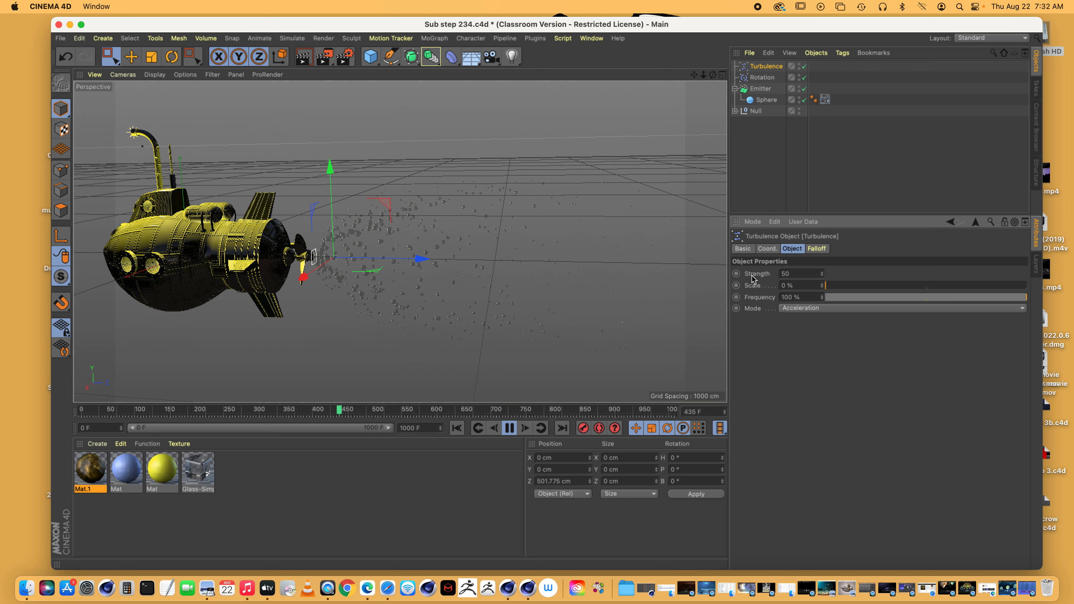
{"action": "left_click", "coordinate": [457, 428]}
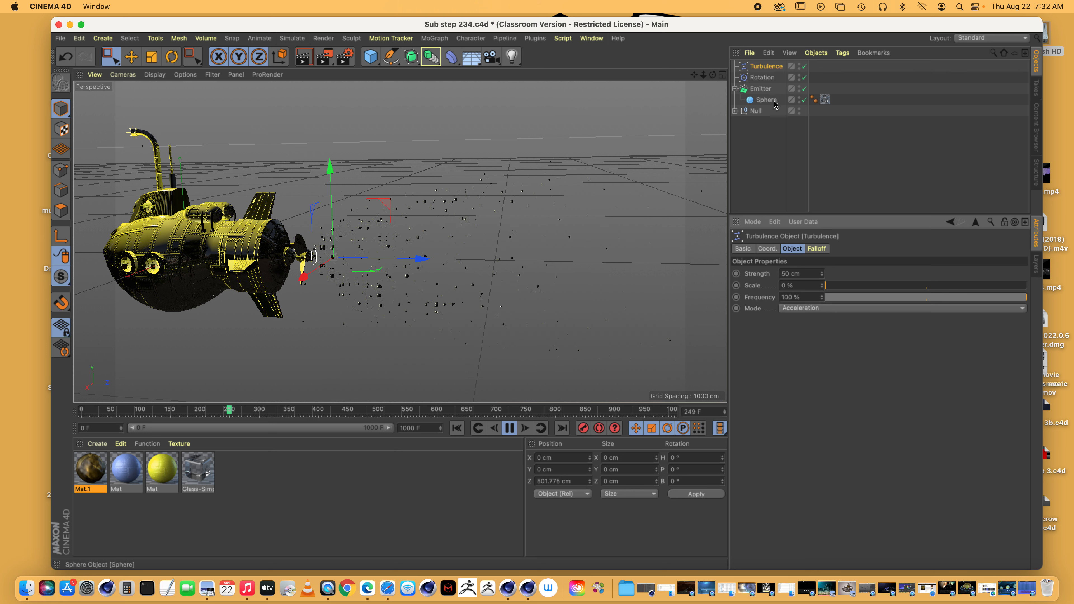
- Try moving the submarine's Null forward to about -770 cm along Z without the bubbles, and undo the move
{"action": "left_click", "coordinate": [736, 89]}
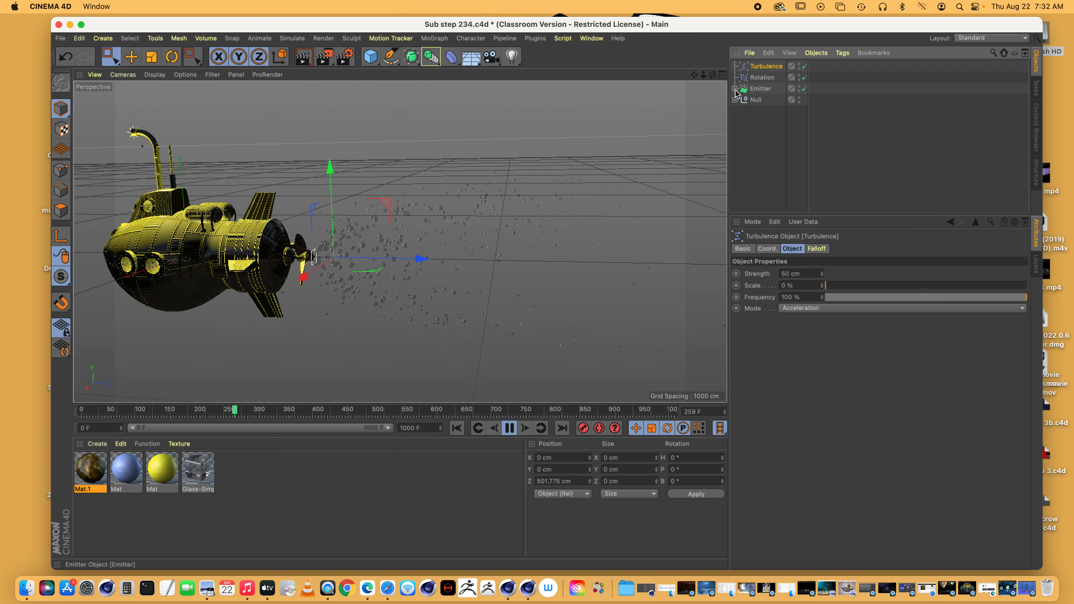
{"action": "left_click", "coordinate": [755, 100]}
{"action": "key", "text": "e"}
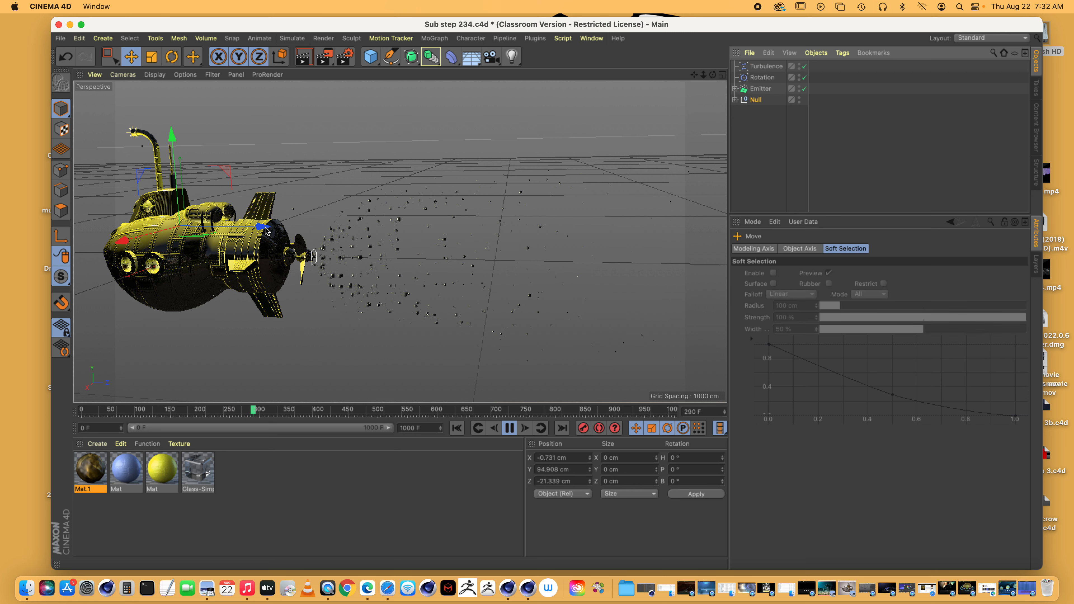
{"action": "left_click_drag", "start_coordinate": [264, 229], "coordinate": [32, 229]}
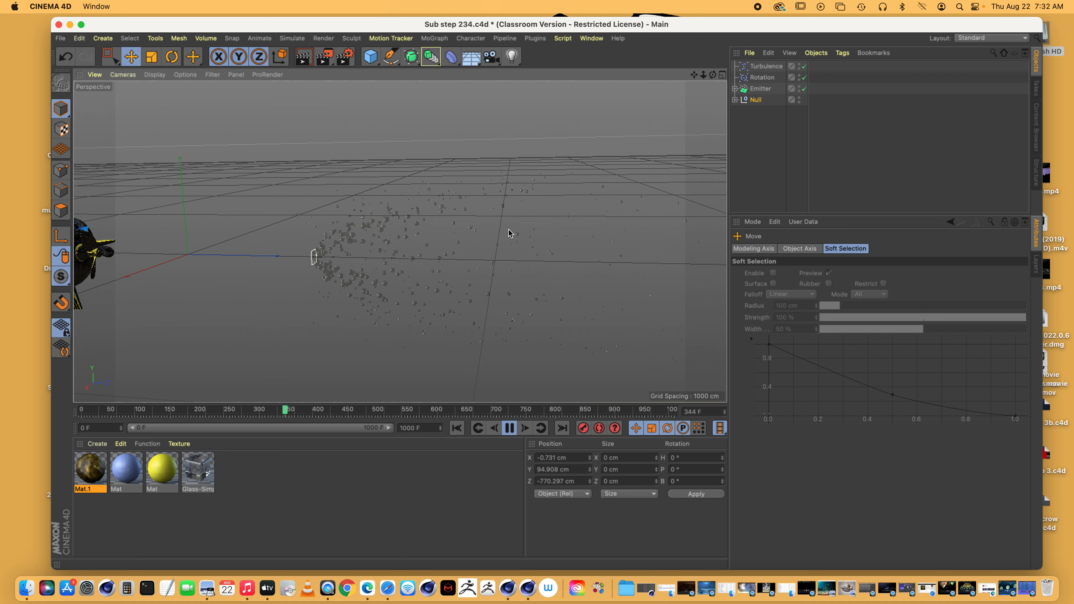
{"action": "key", "text": "super+z"}
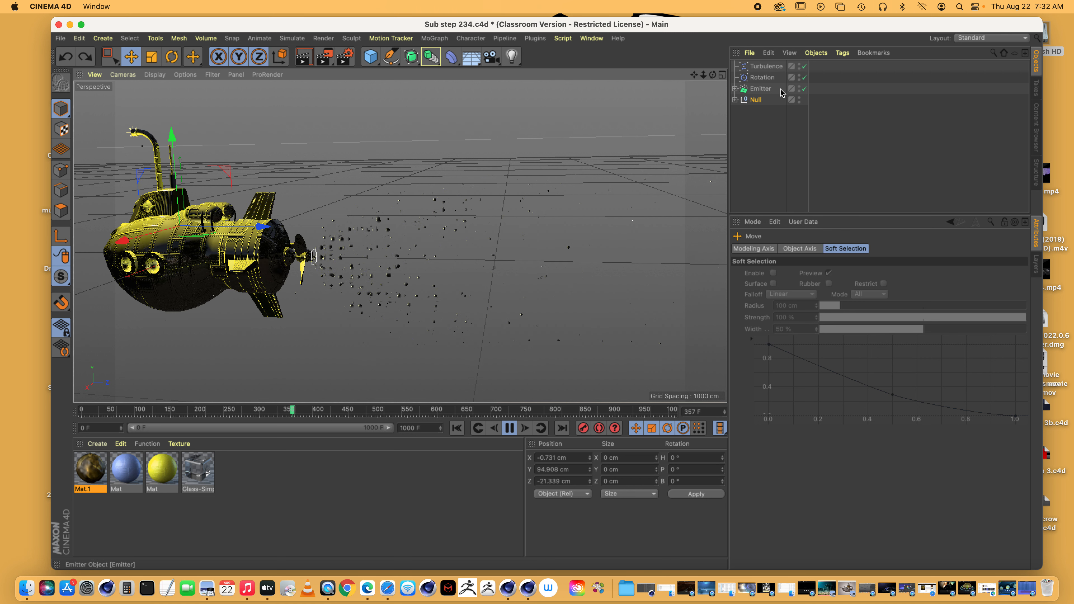
- Group the Turbulence, Rotation and Emitter objects under a null and name it bubbles
{"action": "left_click_drag", "start_coordinate": [780, 91], "coordinate": [741, 62]}
{"action": "left_click", "coordinate": [816, 53]}
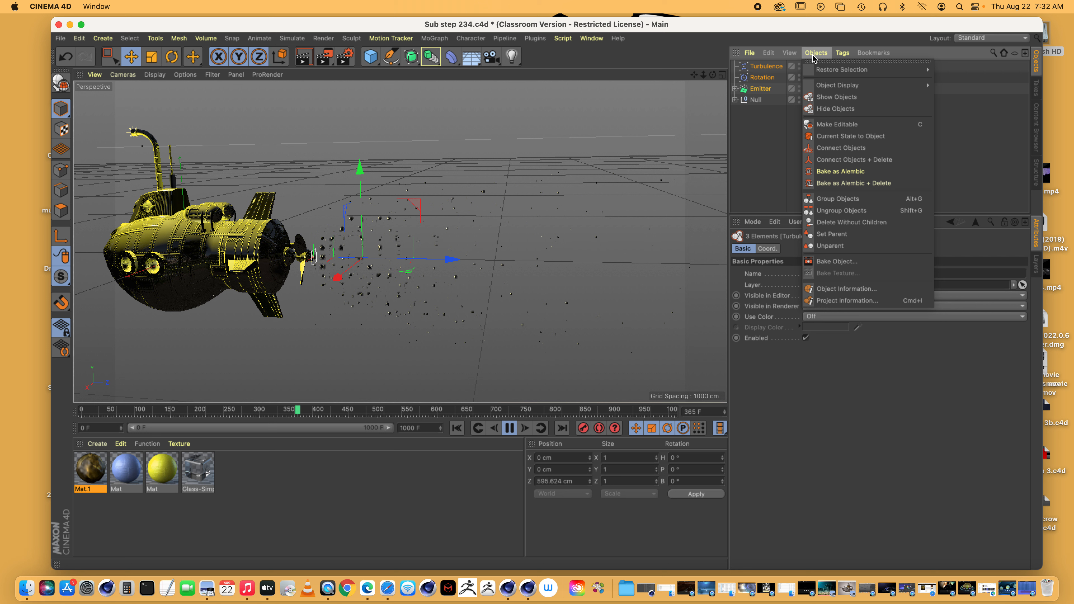
{"action": "left_click", "coordinate": [837, 198]}
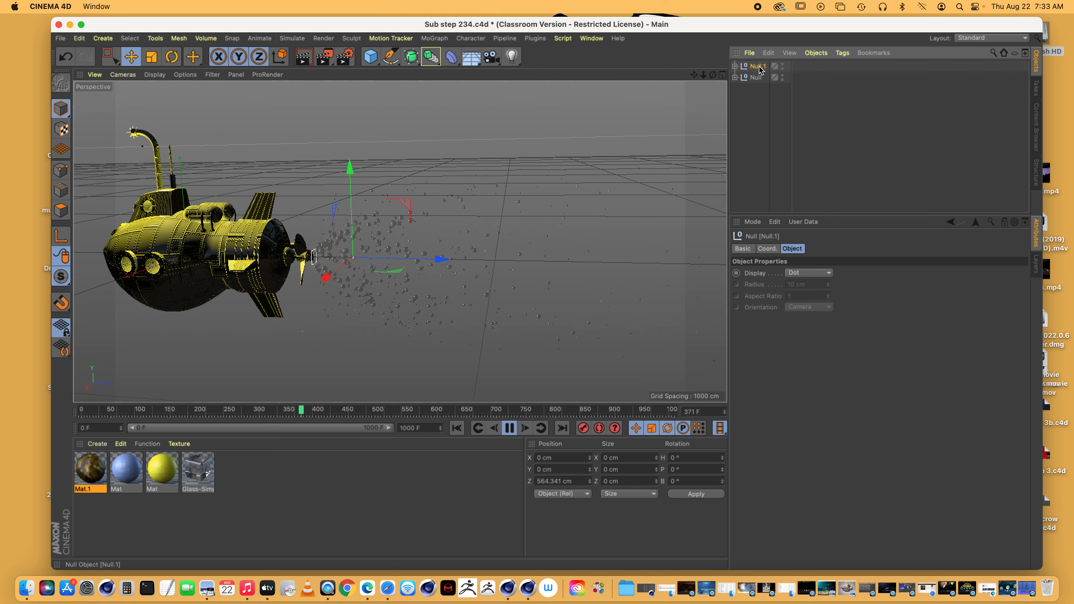
{"action": "double_click", "coordinate": [770, 66]}
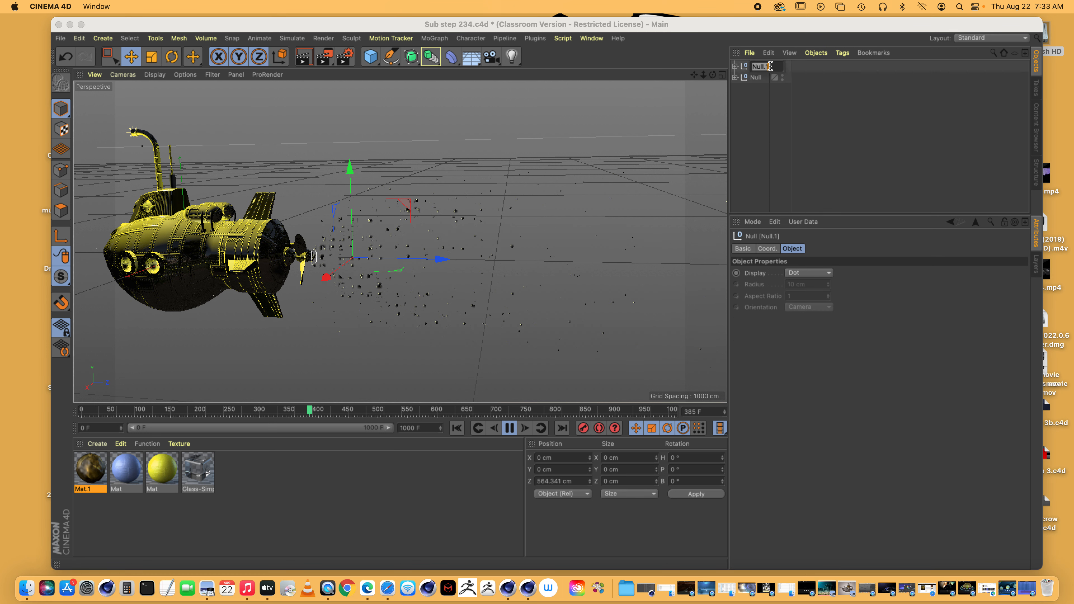
{"action": "type", "text": "bubble"}
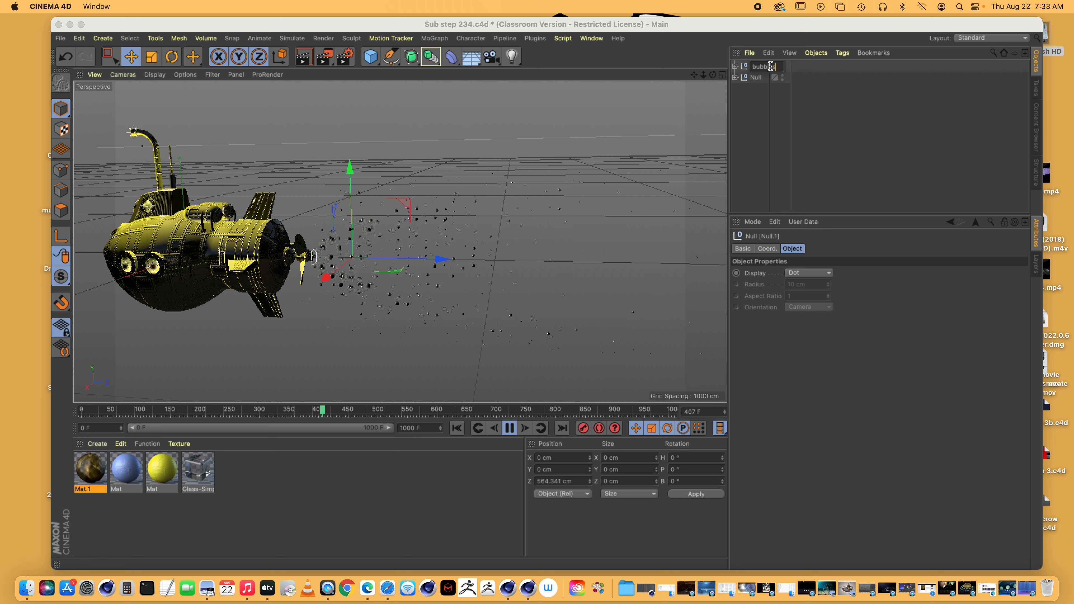
{"action": "key", "text": "Return"}
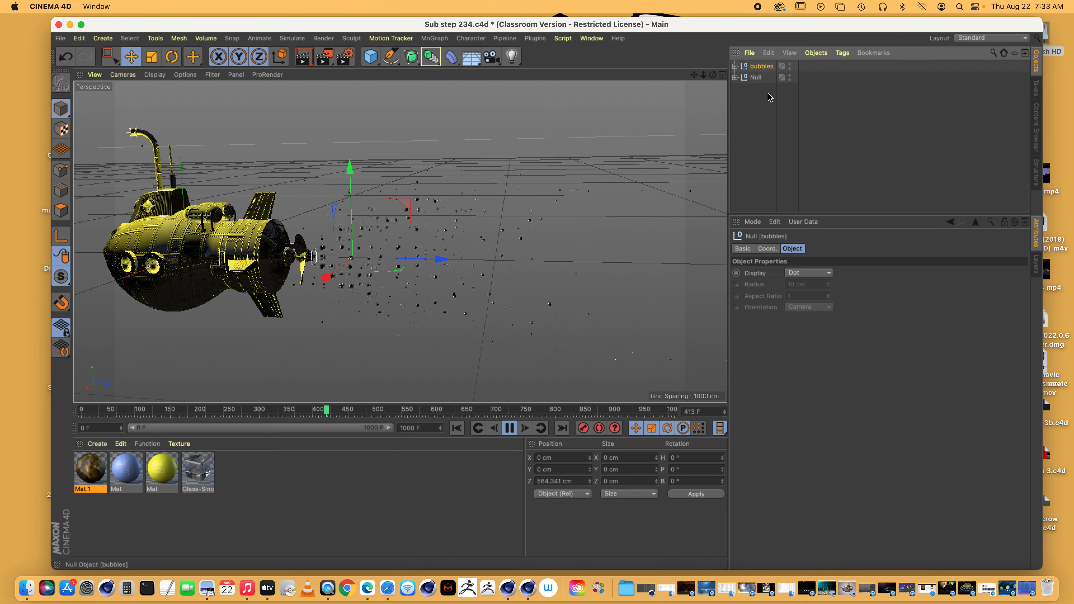
- Nest the bubbles group under the submarine's main Null and expand it to show its contents
{"action": "left_click", "coordinate": [753, 101]}
{"action": "left_click_drag", "start_coordinate": [758, 71], "coordinate": [759, 79]}
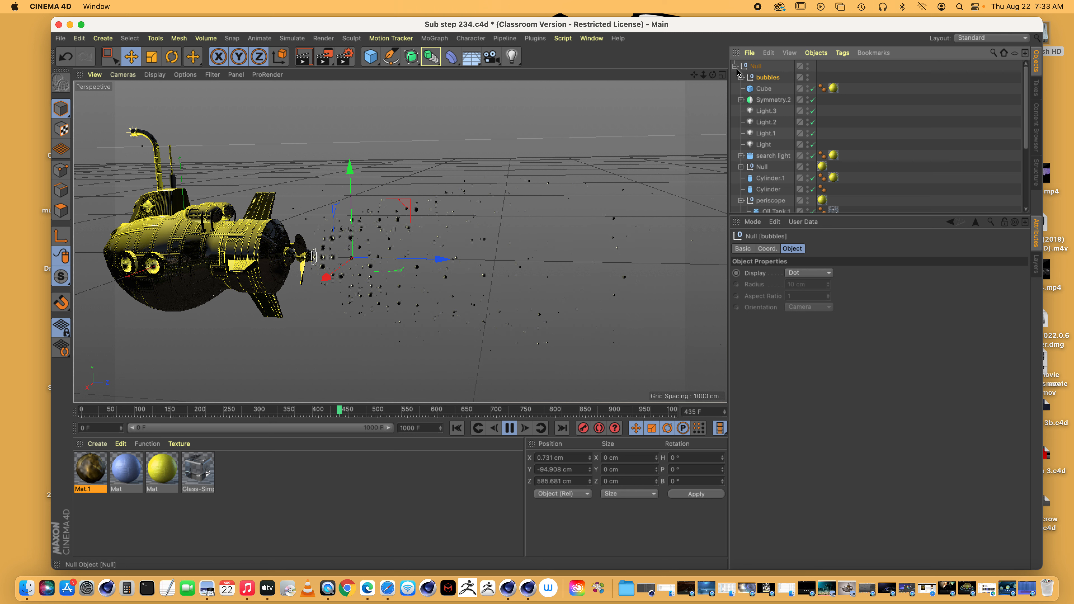
{"action": "left_click", "coordinate": [741, 77]}
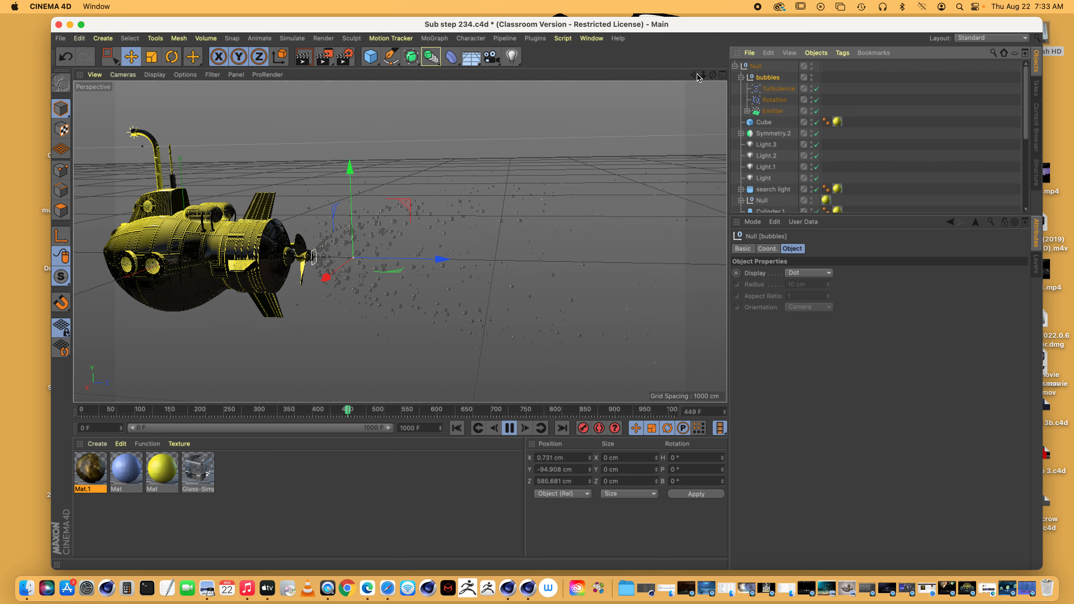
- Select the Propeller null in the submarine hierarchy, delete it to identify its parts, and undo the deletion
{"action": "left_click_drag", "start_coordinate": [703, 75], "coordinate": [782, 75]}
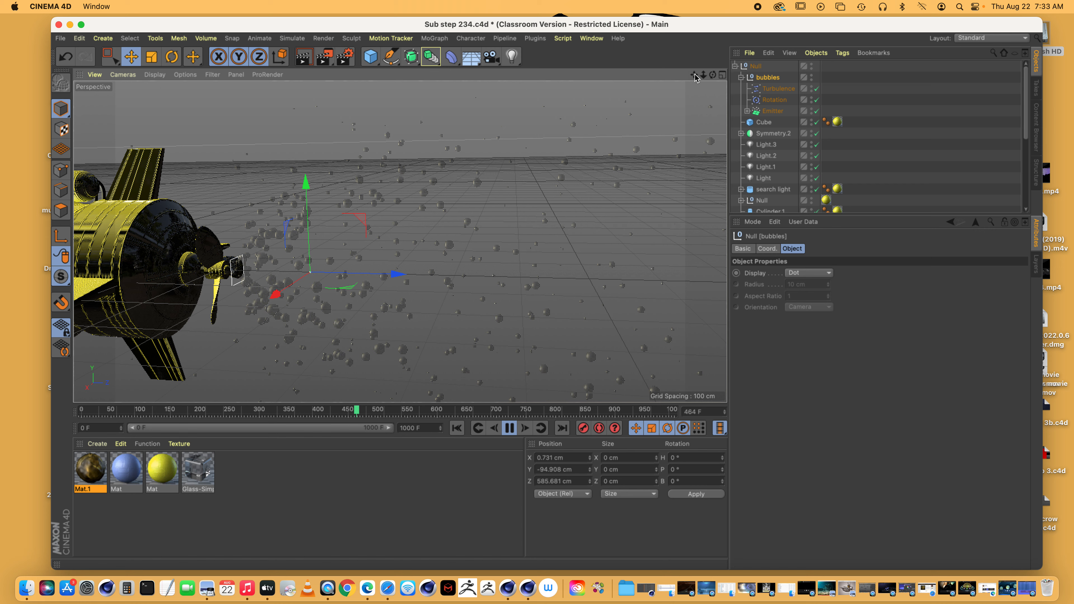
{"action": "left_click_drag", "start_coordinate": [694, 75], "coordinate": [879, 69]}
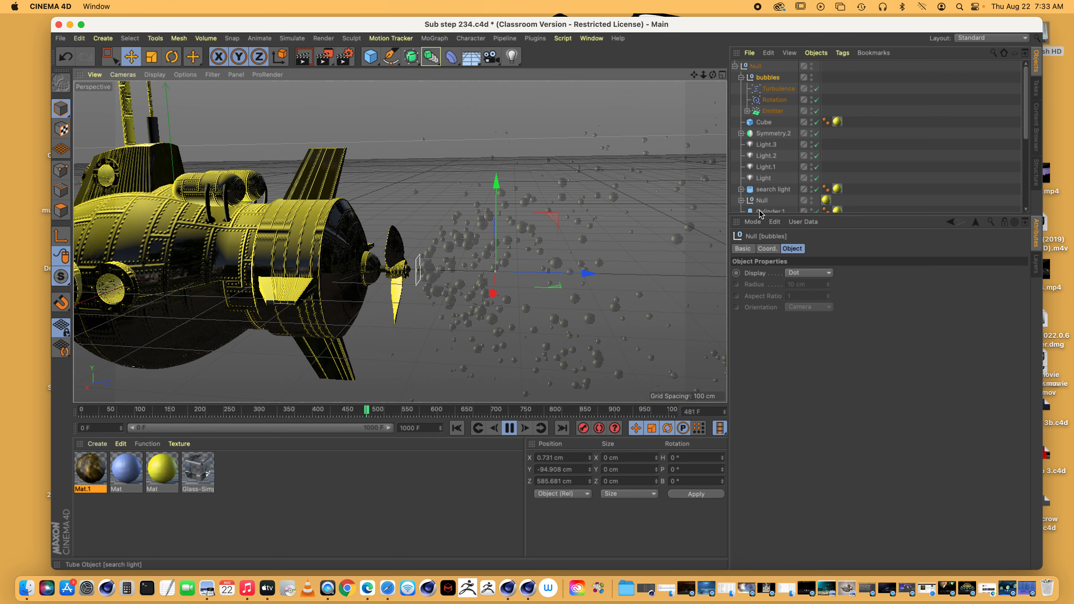
{"action": "left_click_drag", "start_coordinate": [760, 214], "coordinate": [748, 364]}
{"action": "left_click", "coordinate": [769, 278]}
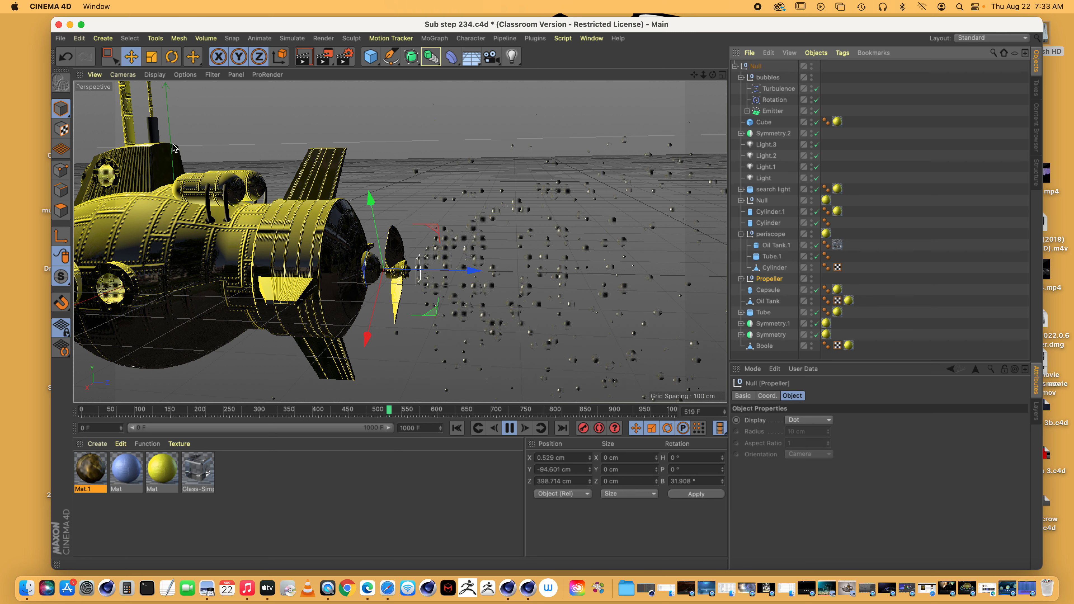
{"action": "key", "text": "Delete"}
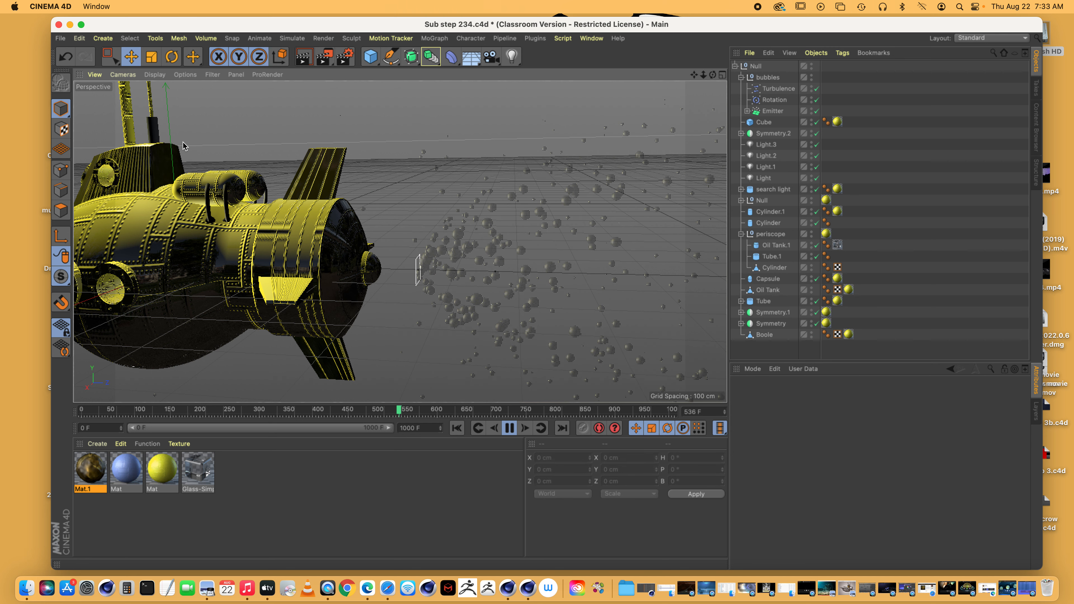
{"action": "key", "text": "super+z"}
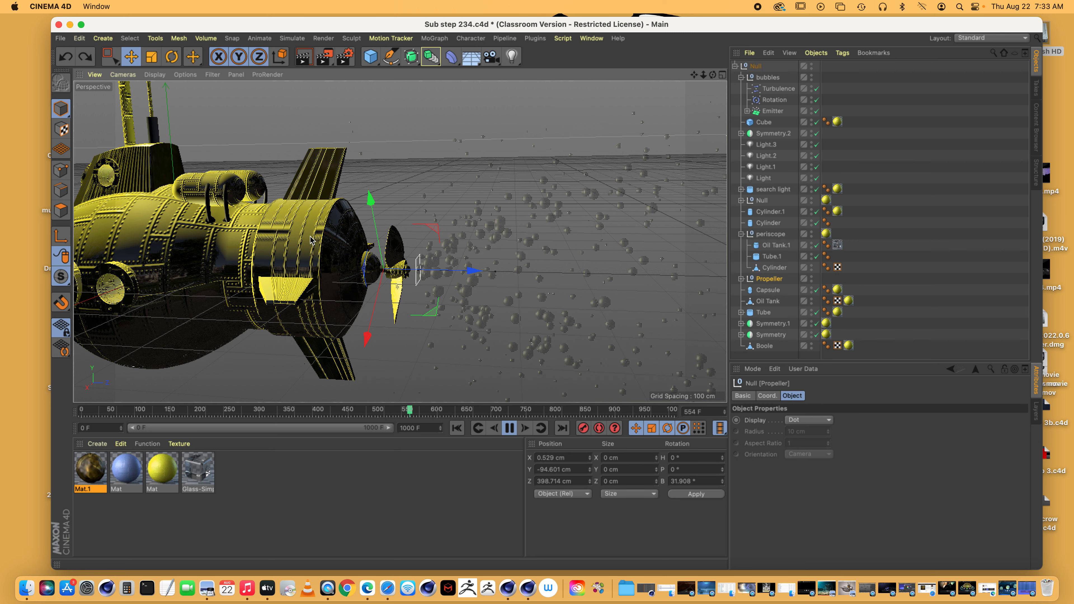
- Rotate the Propeller around its bank axis to about 4.5° and show its coordinate properties
{"action": "left_click", "coordinate": [171, 56]}
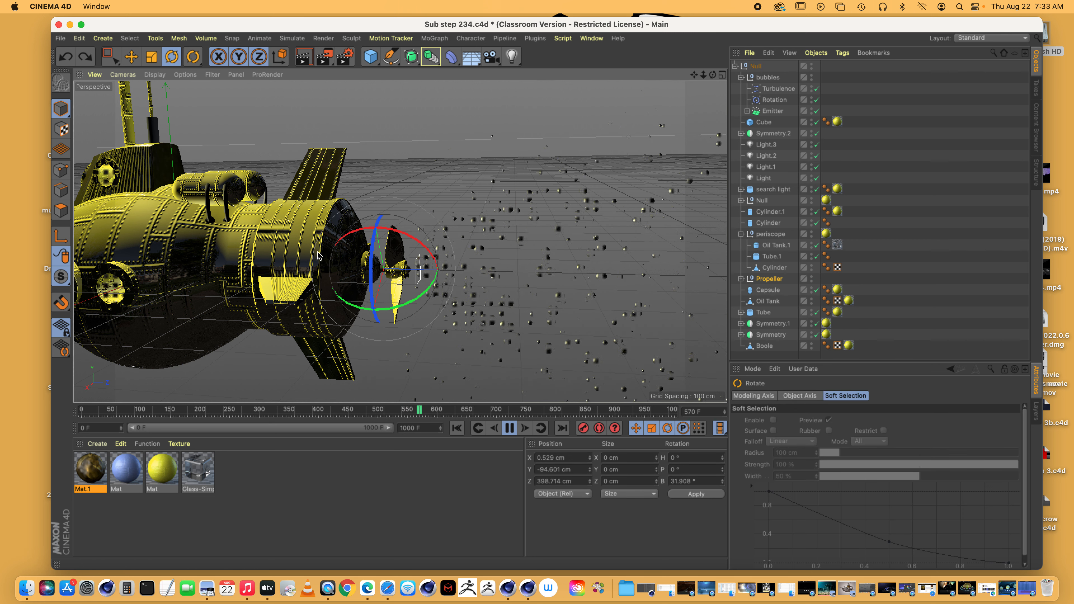
{"action": "left_click_drag", "start_coordinate": [370, 290], "coordinate": [366, 265]}
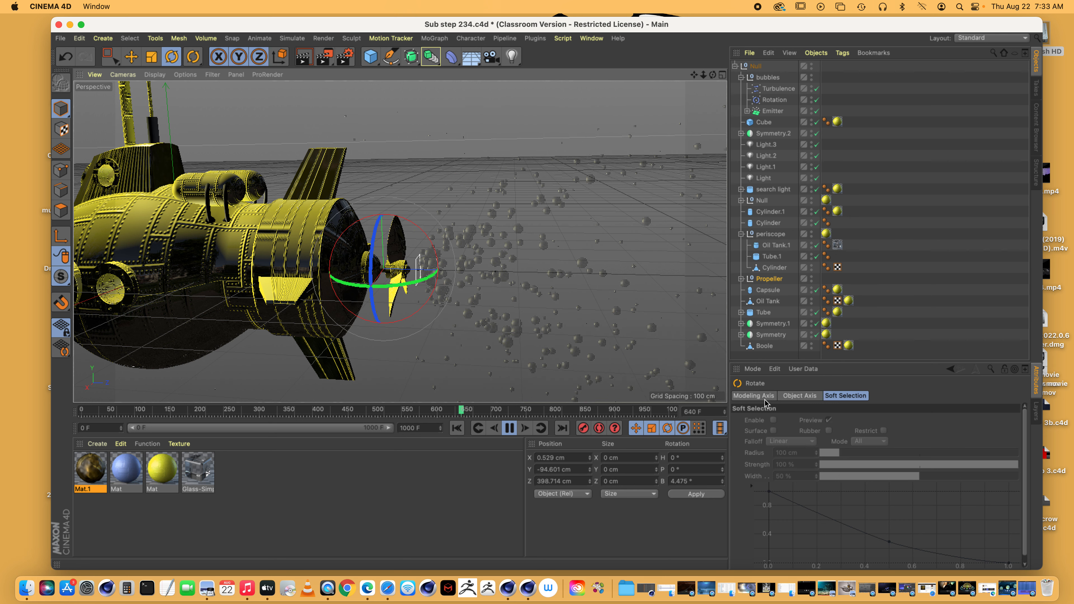
{"action": "left_click", "coordinate": [770, 278]}
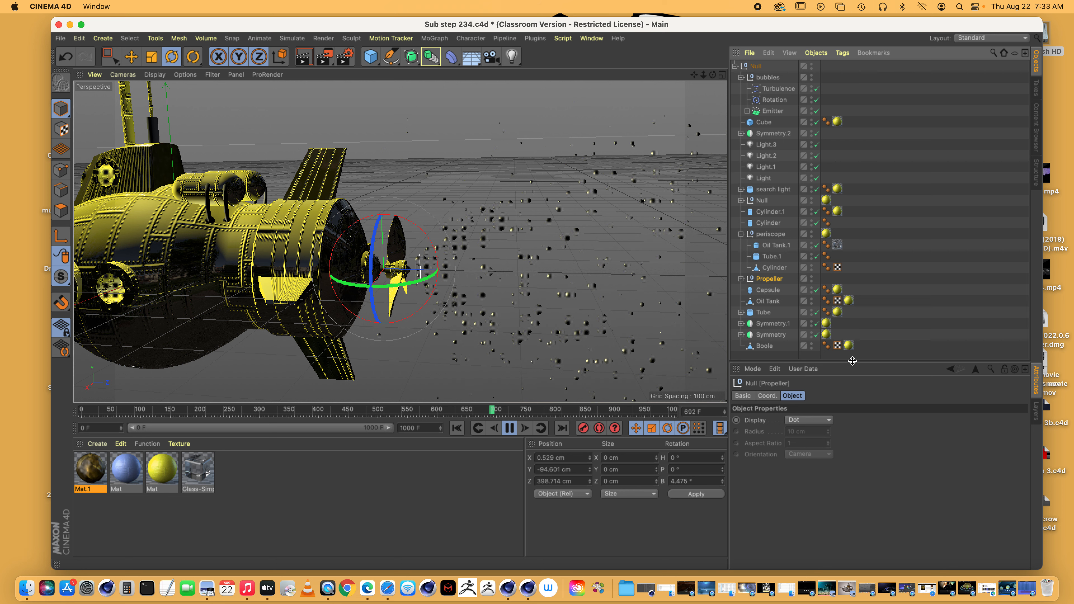
{"action": "left_click_drag", "start_coordinate": [853, 361], "coordinate": [853, 327]}
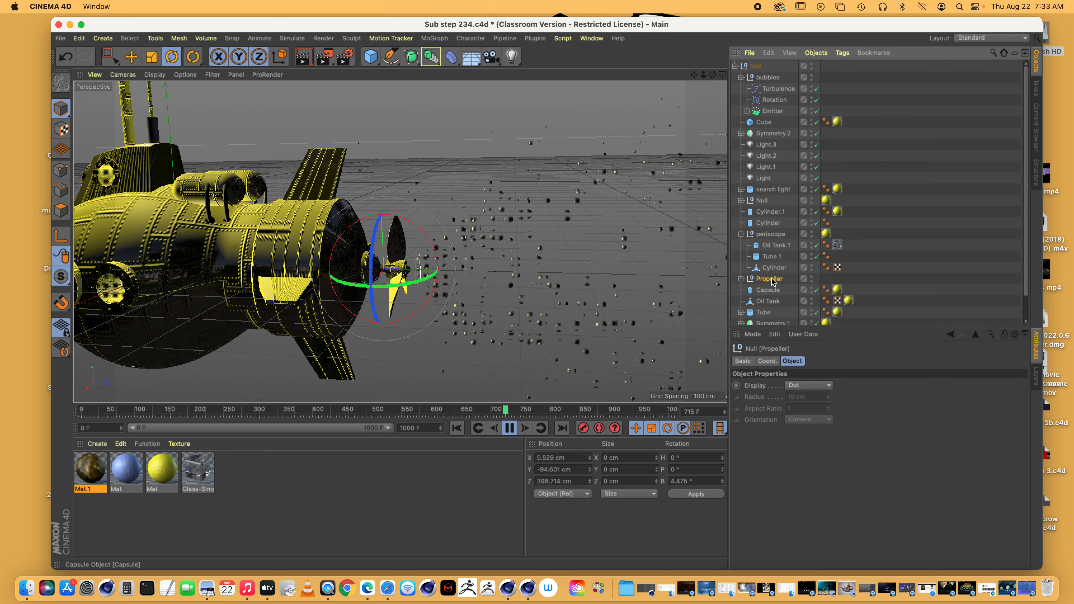
{"action": "left_click", "coordinate": [767, 361]}
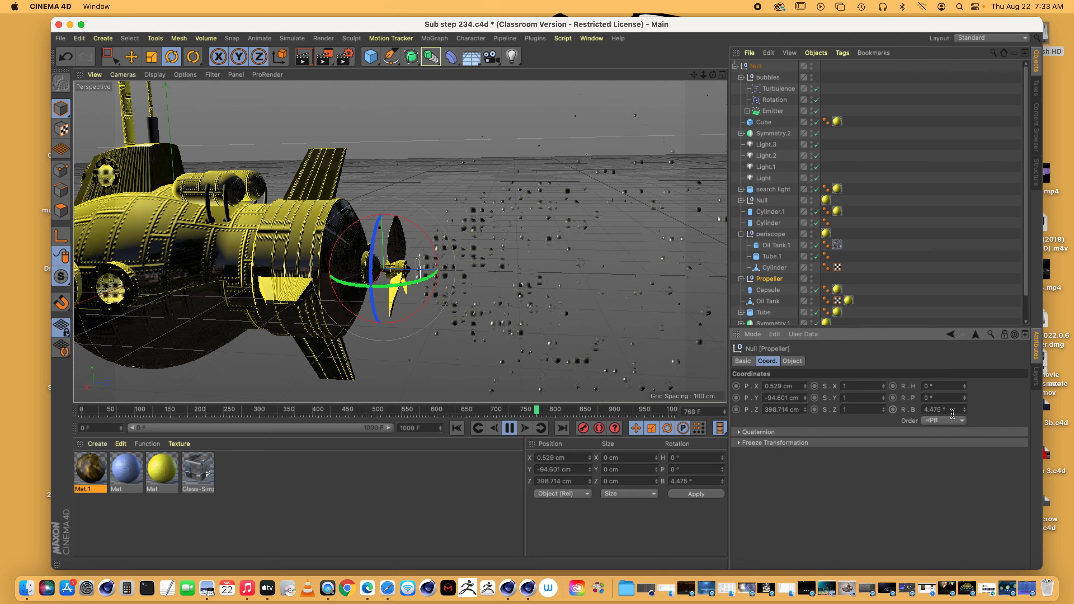
- Stop playback, return to frame 0 and set a keyframe on the Propeller's R.B rotation
{"action": "left_click", "coordinate": [510, 428]}
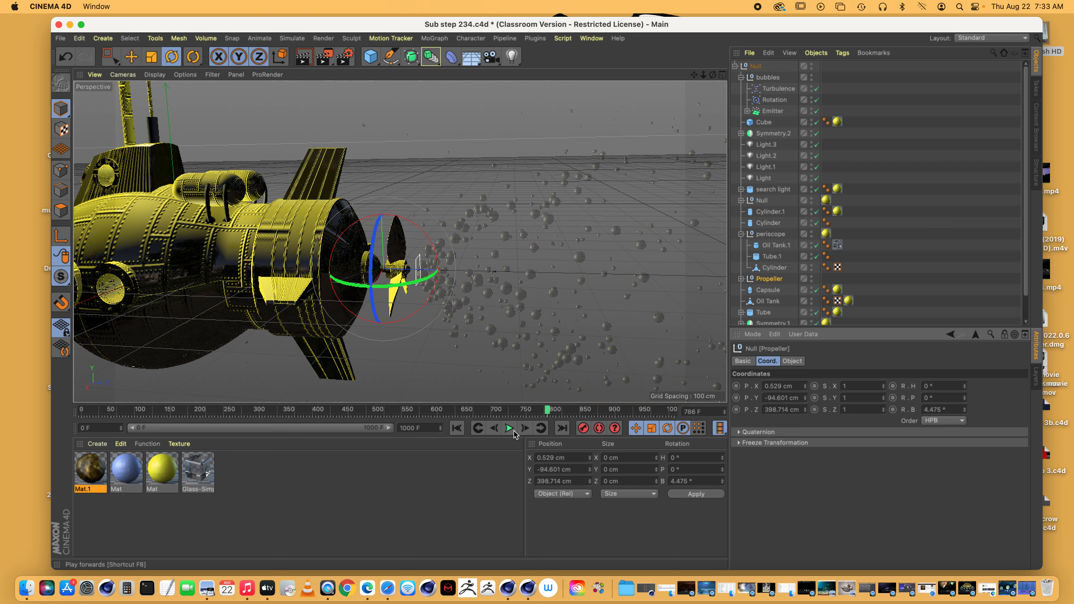
{"action": "left_click", "coordinate": [457, 429]}
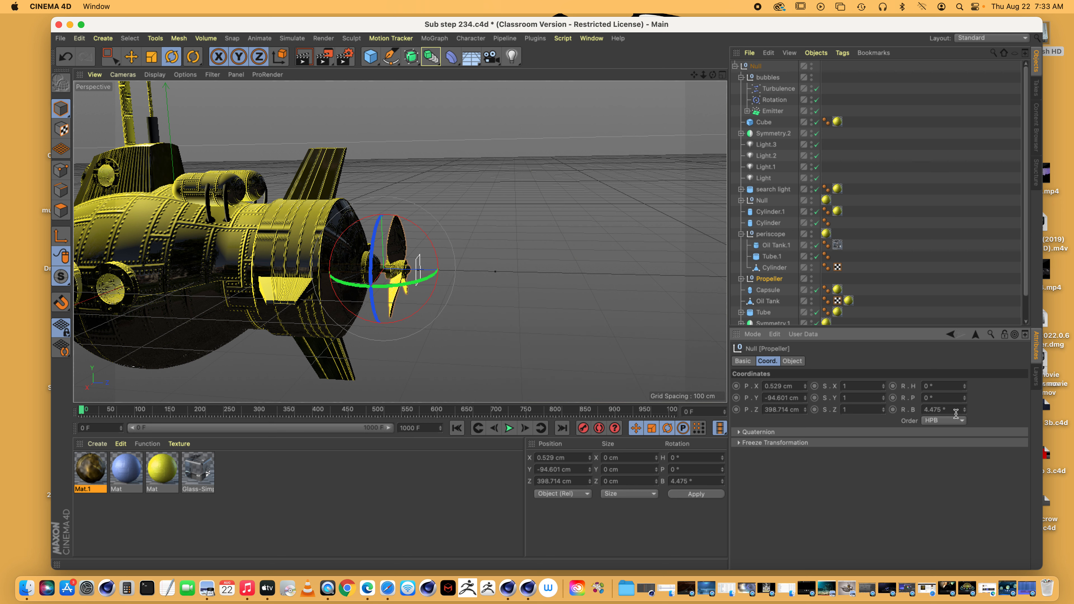
{"action": "left_click", "coordinate": [893, 409]}
- Go to frame 1000 and set the Propeller's R.B rotation to 1000°
{"action": "left_click_drag", "start_coordinate": [84, 411], "coordinate": [674, 412]}
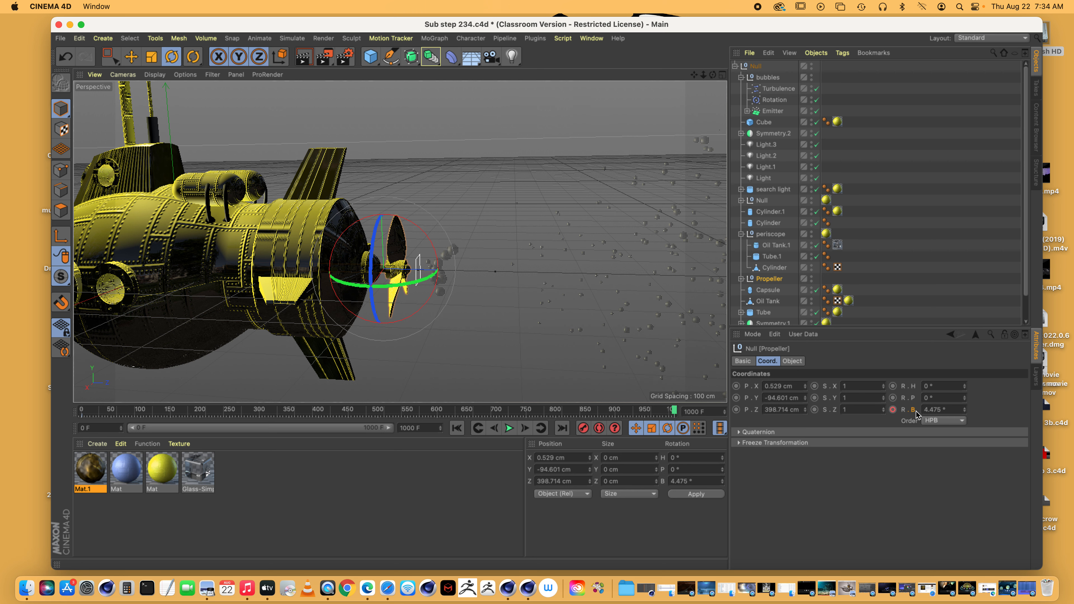
{"action": "left_click", "coordinate": [951, 409]}
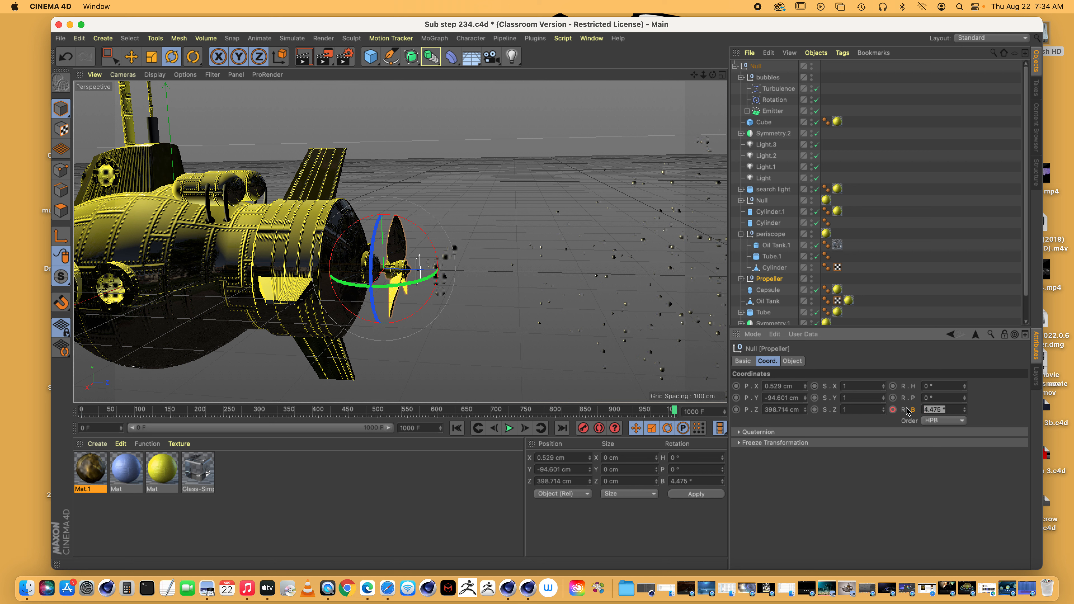
{"action": "type", "text": "1000"}
{"action": "key", "text": "Return"}
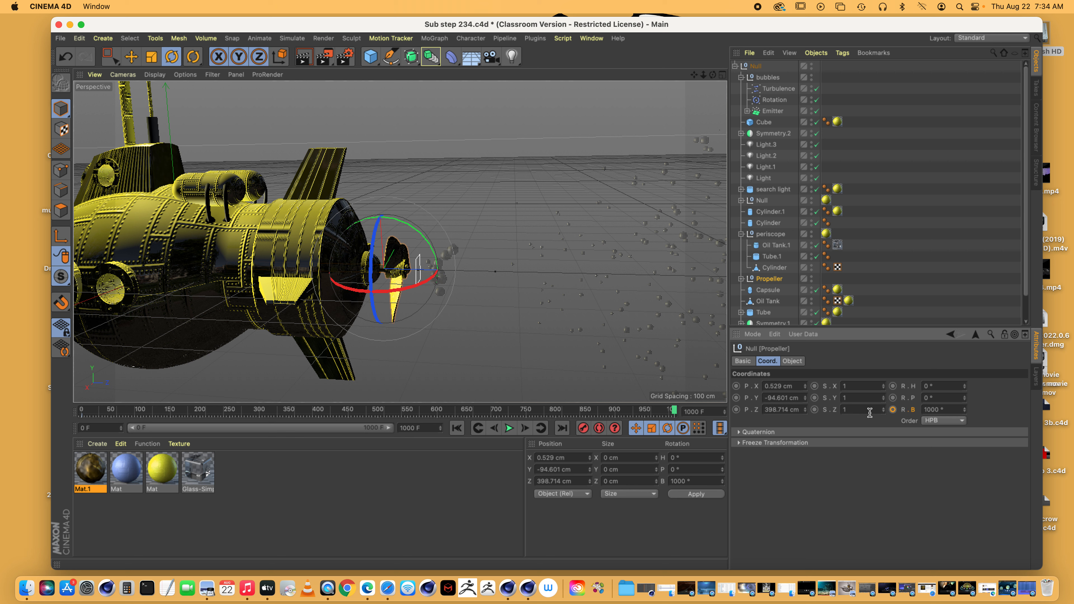
{"action": "left_click", "coordinate": [950, 410]}
- Play the animation from the first frame to check the propeller's spin, stop it and return to frame 0
{"action": "left_click", "coordinate": [457, 427]}
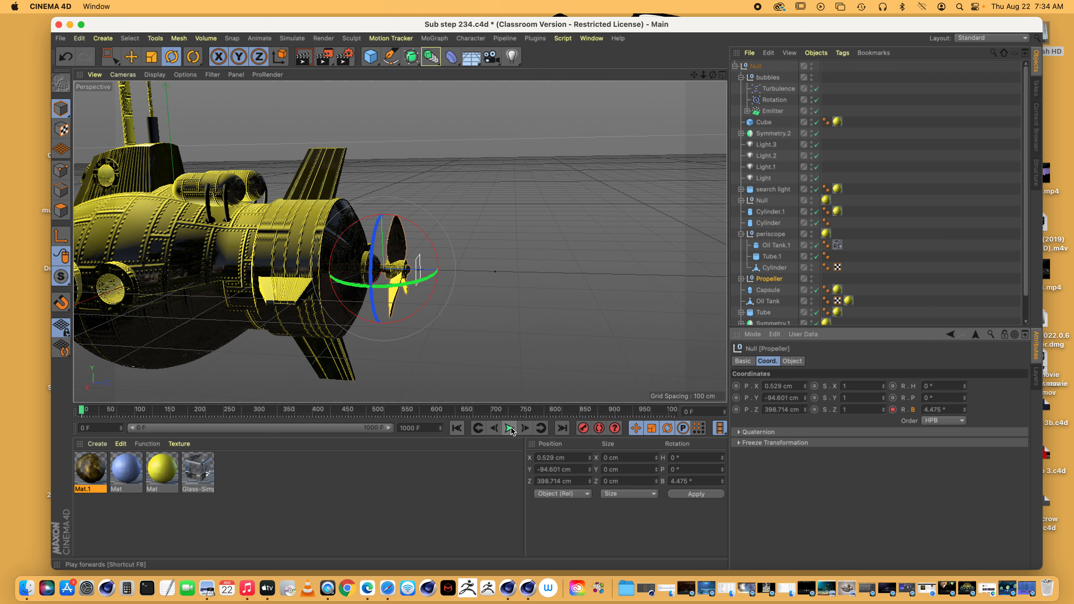
{"action": "left_click", "coordinate": [510, 428]}
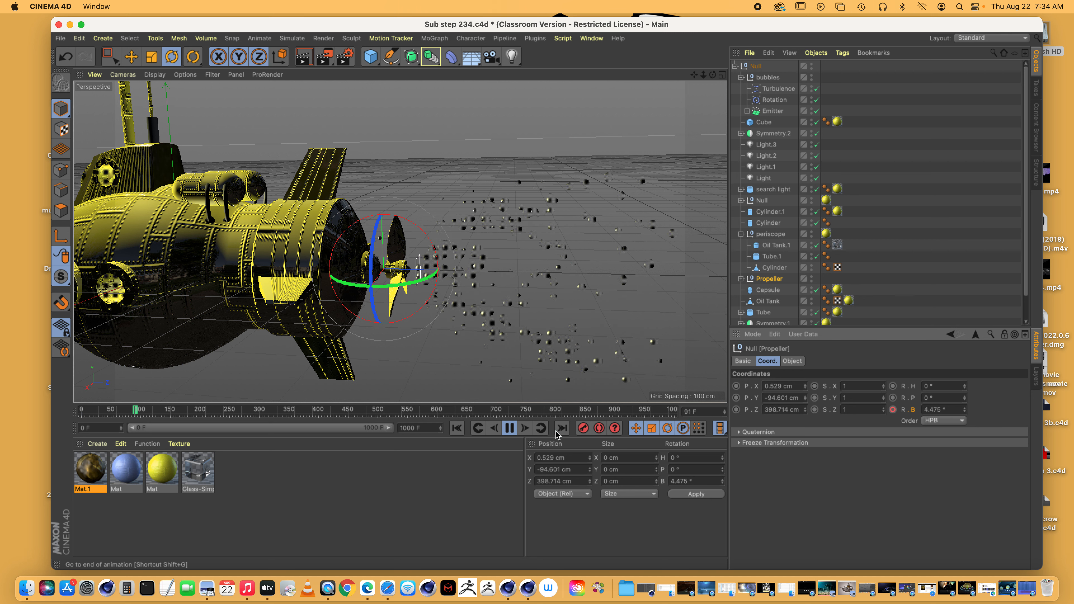
{"action": "left_click", "coordinate": [510, 428]}
{"action": "left_click_drag", "start_coordinate": [142, 413], "coordinate": [47, 414]}
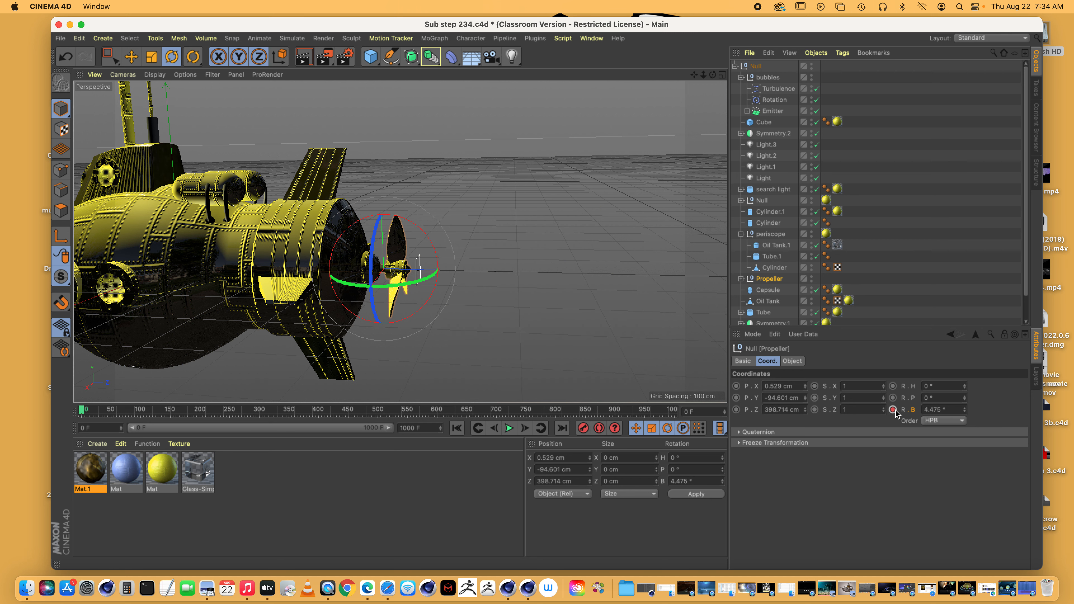
- Move the timeline to frame 1000 and set the Propeller's R.B rotation to 1000° there
{"action": "left_click_drag", "start_coordinate": [81, 413], "coordinate": [909, 372]}
{"action": "left_click", "coordinate": [960, 407]}
{"action": "type", "text": "1000"}
{"action": "key", "text": "Return"}
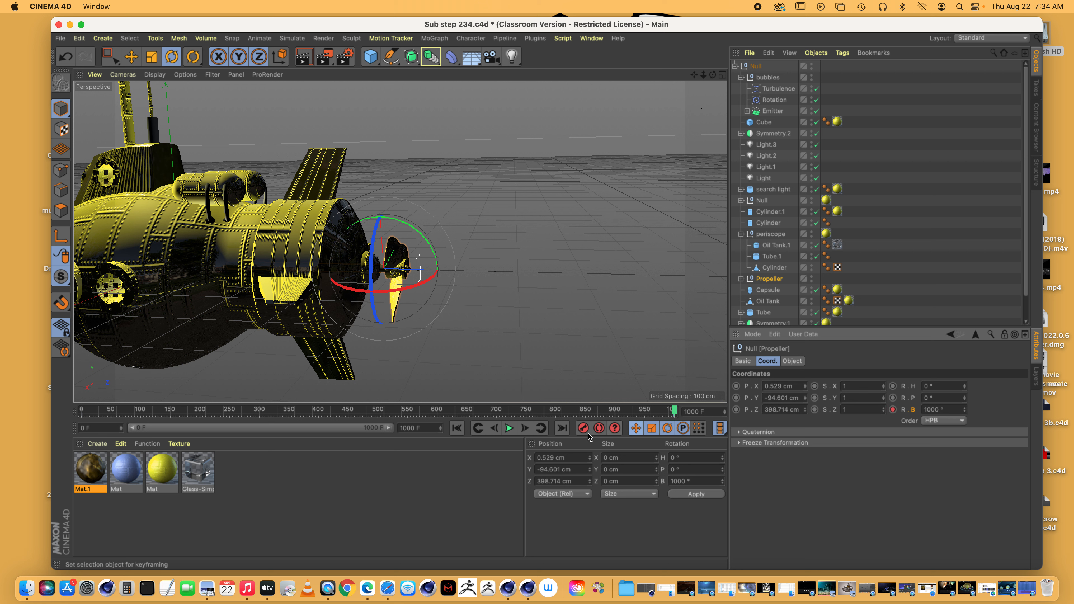
- Play the animation from its first frame to check how fast the propeller spins, and stop it
{"action": "left_click", "coordinate": [457, 434]}
{"action": "left_click", "coordinate": [509, 428]}
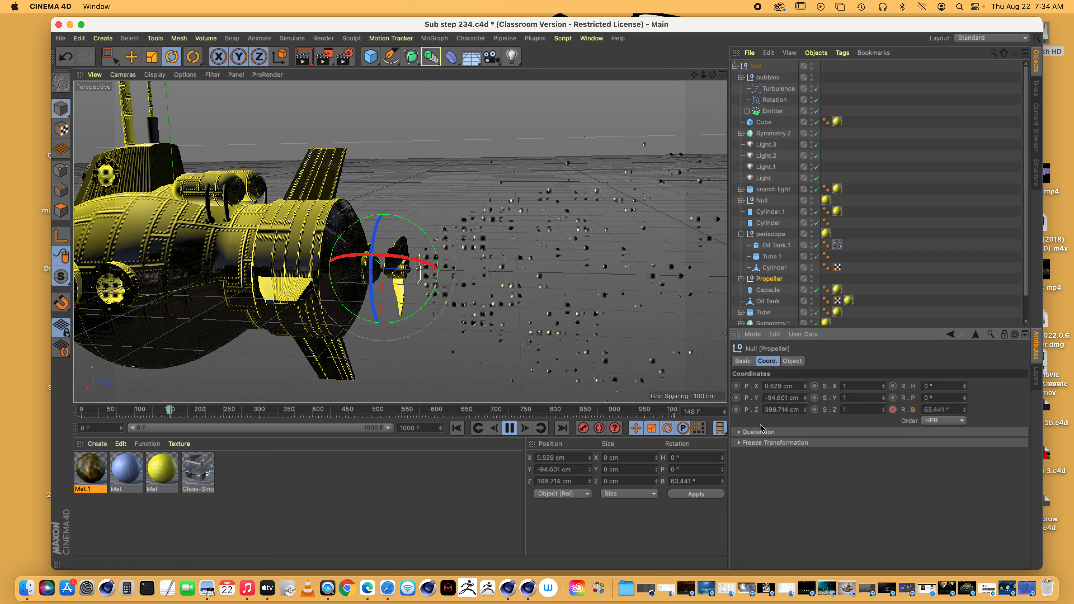
{"action": "left_click", "coordinate": [509, 428]}
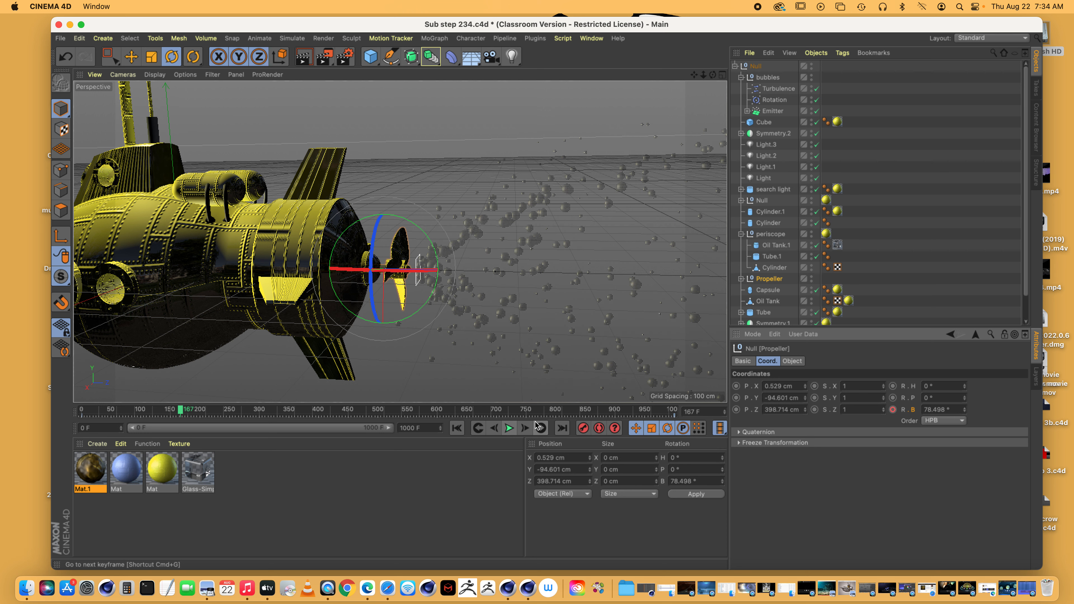
- Go to frame 1000, set the Propeller's R.B rotation to 15000° and keyframe it
{"action": "left_click_drag", "start_coordinate": [181, 411], "coordinate": [825, 380]}
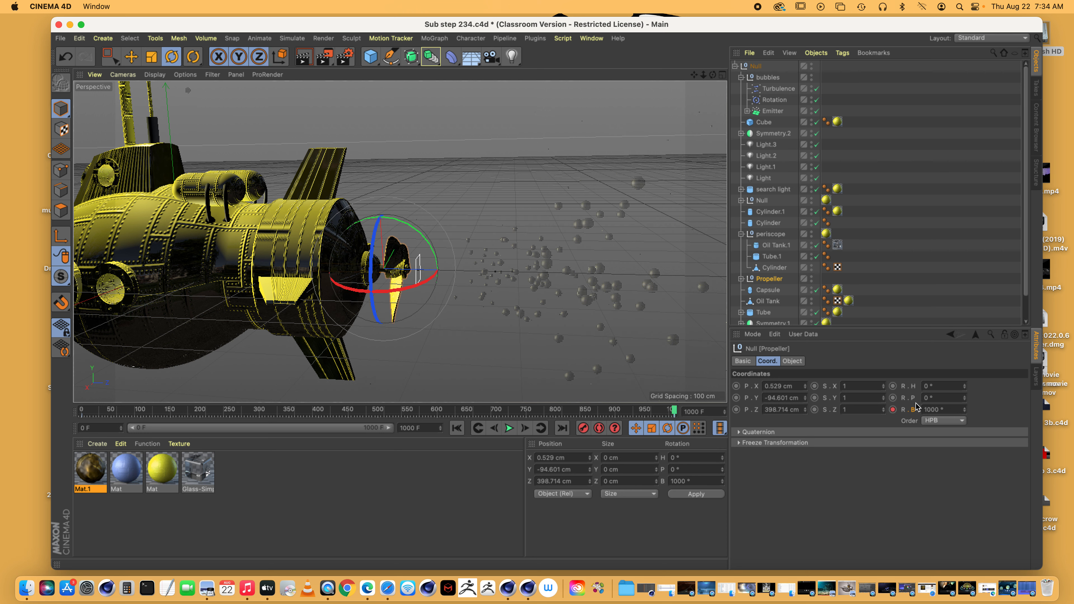
{"action": "left_click_drag", "start_coordinate": [951, 408], "coordinate": [903, 408]}
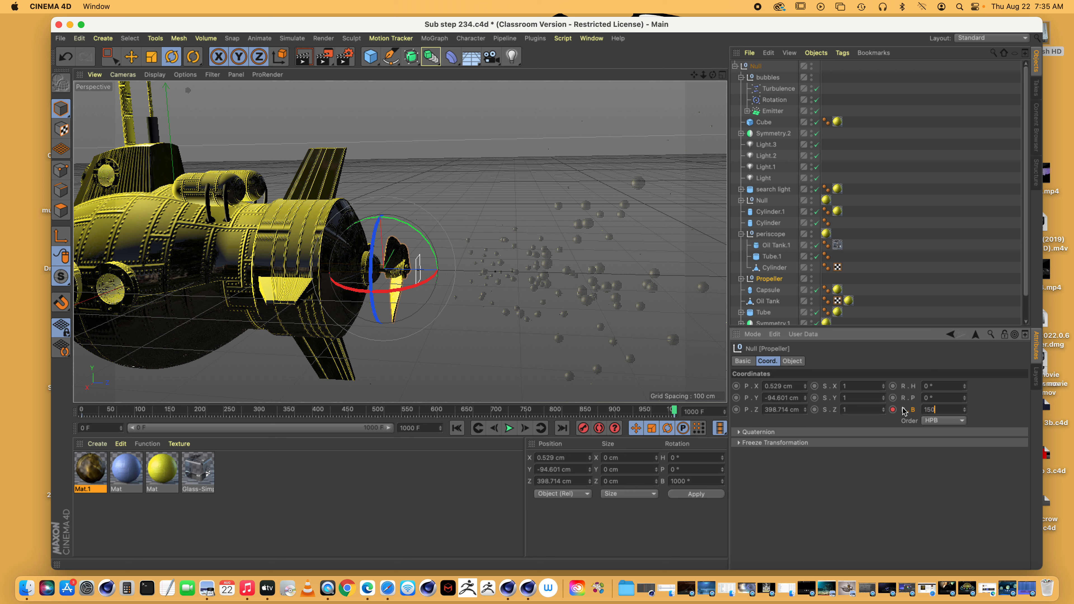
{"action": "type", "text": "15000"}
{"action": "key", "text": "Return"}
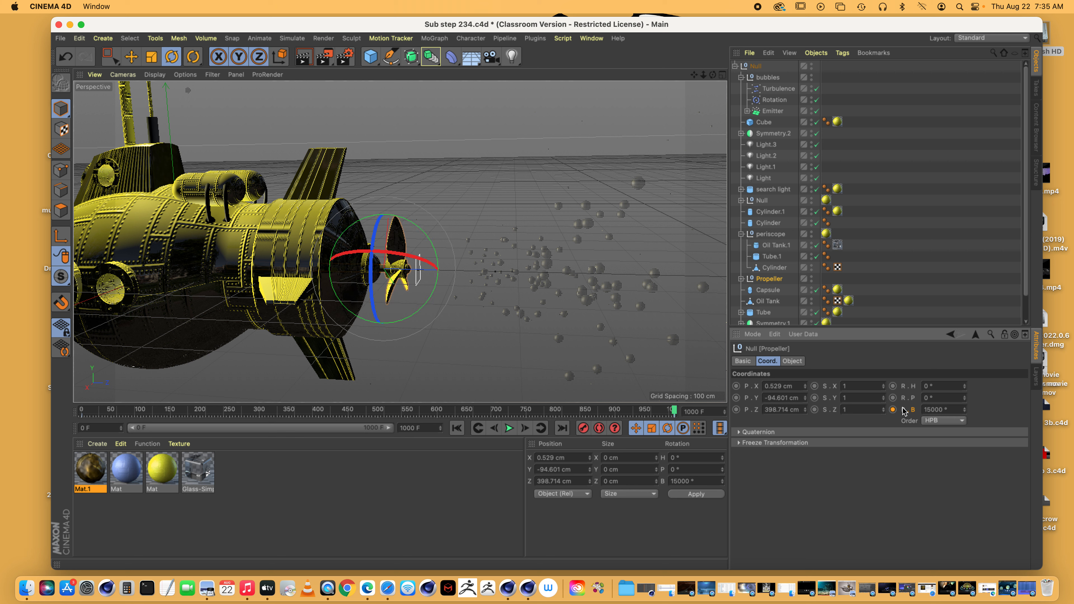
{"action": "left_click", "coordinate": [893, 410]}
- Play the animation from the start to check the faster propeller spin, stop it and return to frame 0
{"action": "left_click", "coordinate": [457, 428]}
{"action": "left_click", "coordinate": [510, 429]}
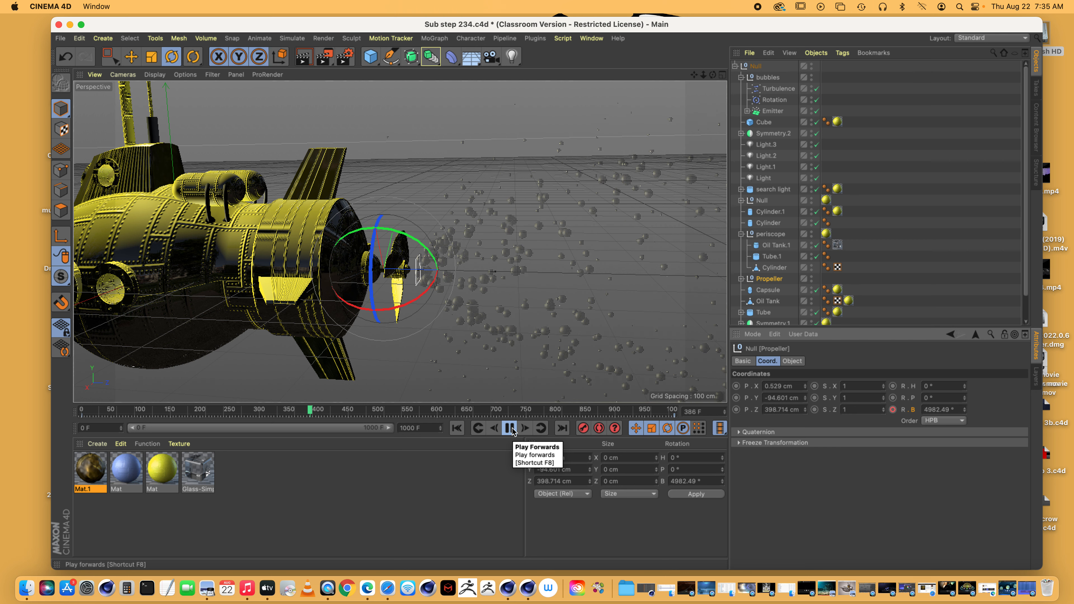
{"action": "left_click", "coordinate": [511, 428]}
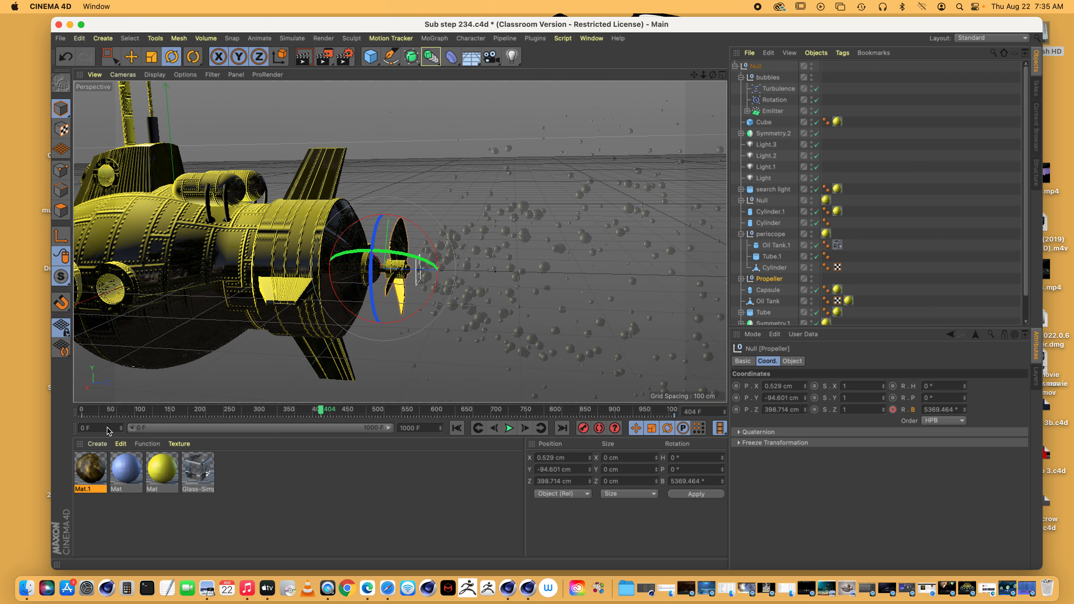
{"action": "left_click", "coordinate": [83, 411]}
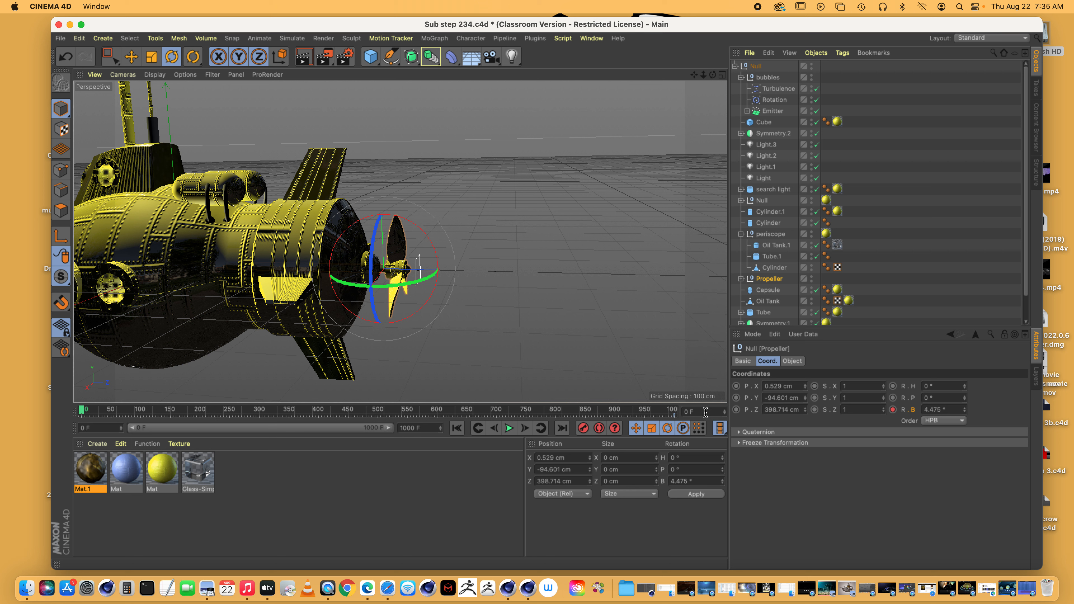
- Set the current frame to -25 and reselect the Propeller's R.B rotation value for editing
{"action": "left_click_drag", "start_coordinate": [706, 412], "coordinate": [674, 411]}
{"action": "type", "text": "-25"}
{"action": "key", "text": "Return"}
{"action": "left_click", "coordinate": [82, 416]}
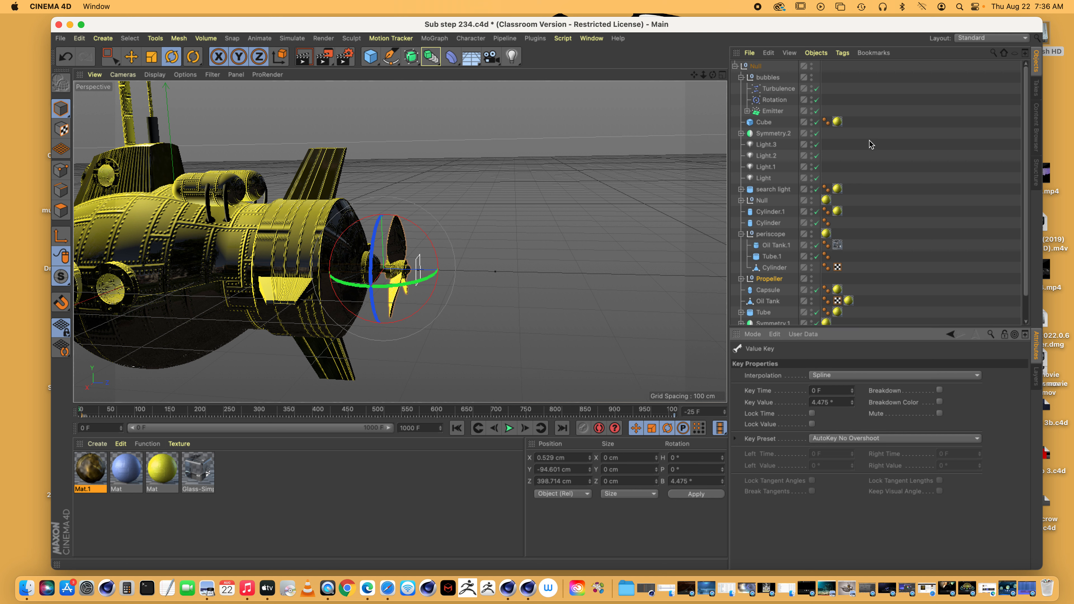
{"action": "left_click", "coordinate": [769, 279]}
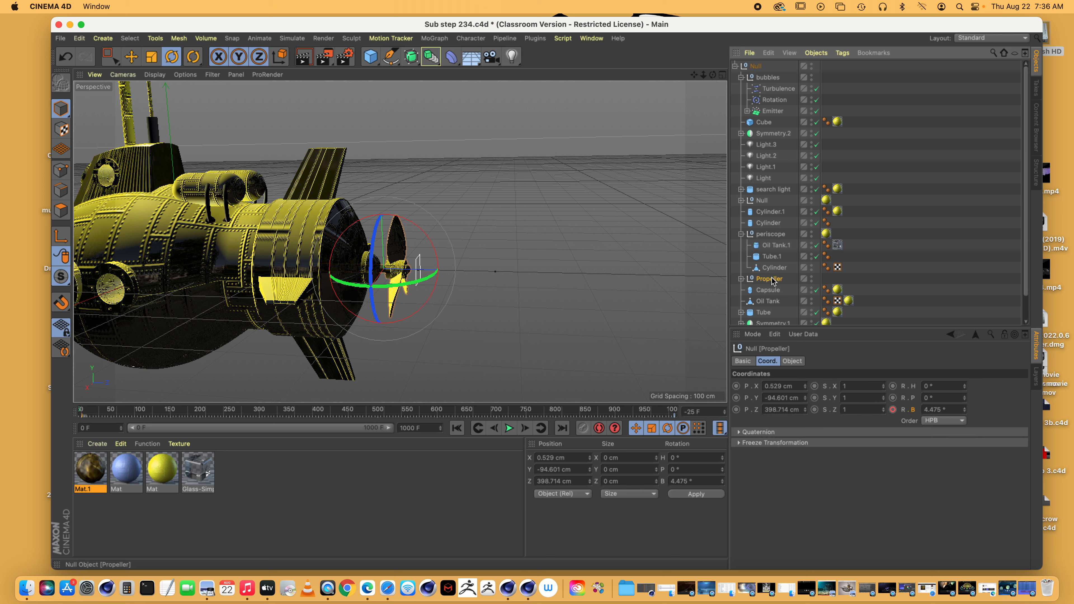
{"action": "left_click", "coordinate": [946, 410]}
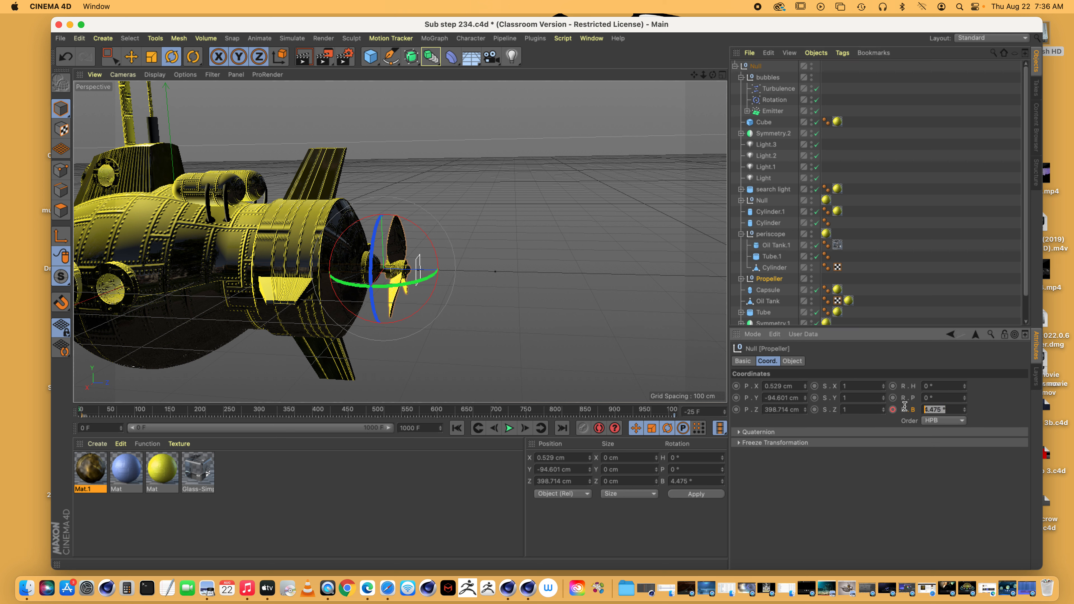
- Narrow the visible timeline range and delete the Propeller's rotation key at frame 0
{"action": "left_click_drag", "start_coordinate": [388, 428], "coordinate": [142, 436]}
{"action": "left_click", "coordinate": [94, 416]}
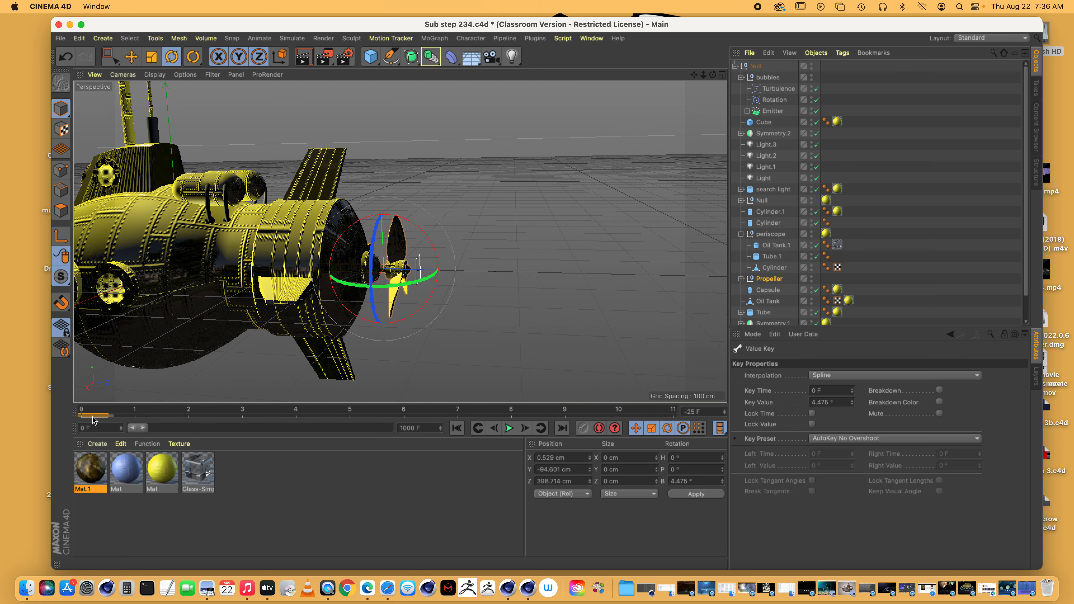
{"action": "key", "text": "Delete"}
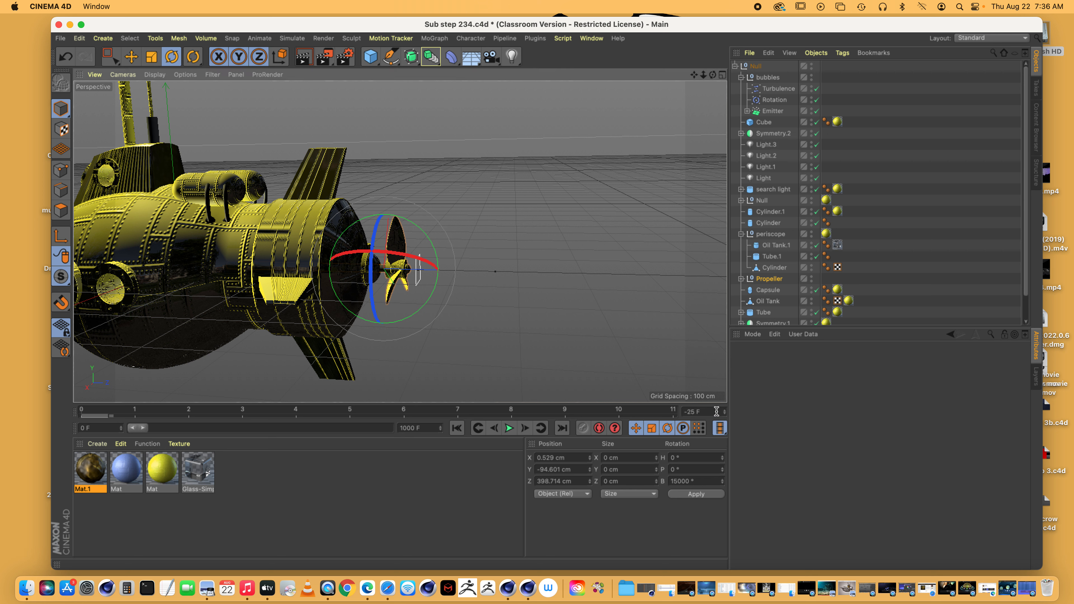
- Set the current frame back to 0
{"action": "left_click_drag", "start_coordinate": [714, 409], "coordinate": [597, 409]}
{"action": "type", "text": "0"}
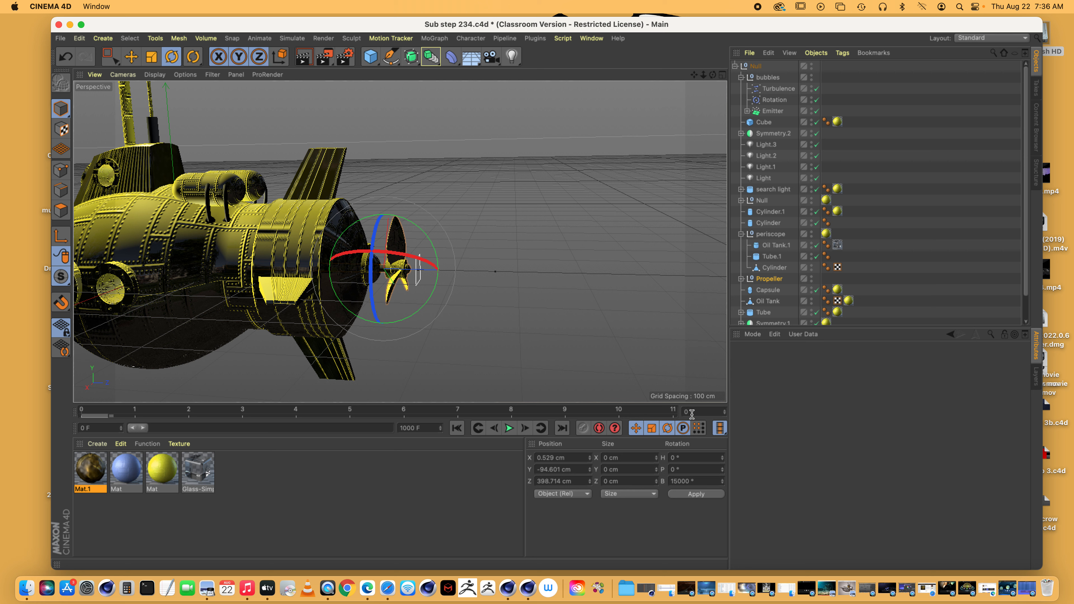
{"action": "key", "text": "Return"}
{"action": "key", "text": "0"}
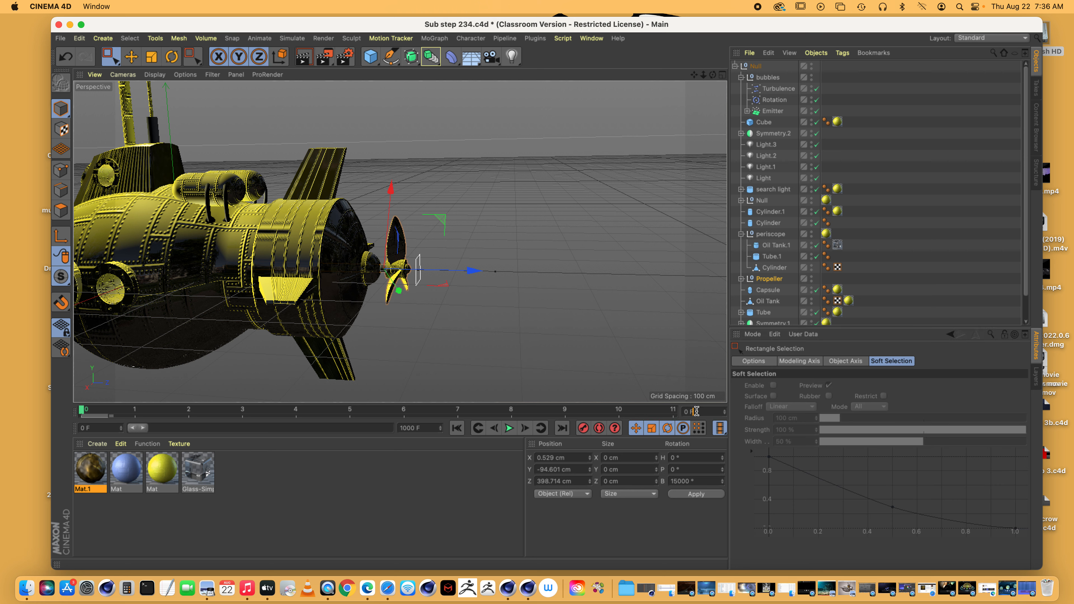
{"action": "left_click_drag", "start_coordinate": [697, 411], "coordinate": [667, 412]}
{"action": "key", "text": "Return"}
- Set the timeline's start frame to -25 and extend the visible range to frame 1000
{"action": "left_click_drag", "start_coordinate": [81, 427], "coordinate": [50, 436]}
{"action": "key", "text": "Return"}
{"action": "left_click_drag", "start_coordinate": [139, 429], "coordinate": [389, 427]}
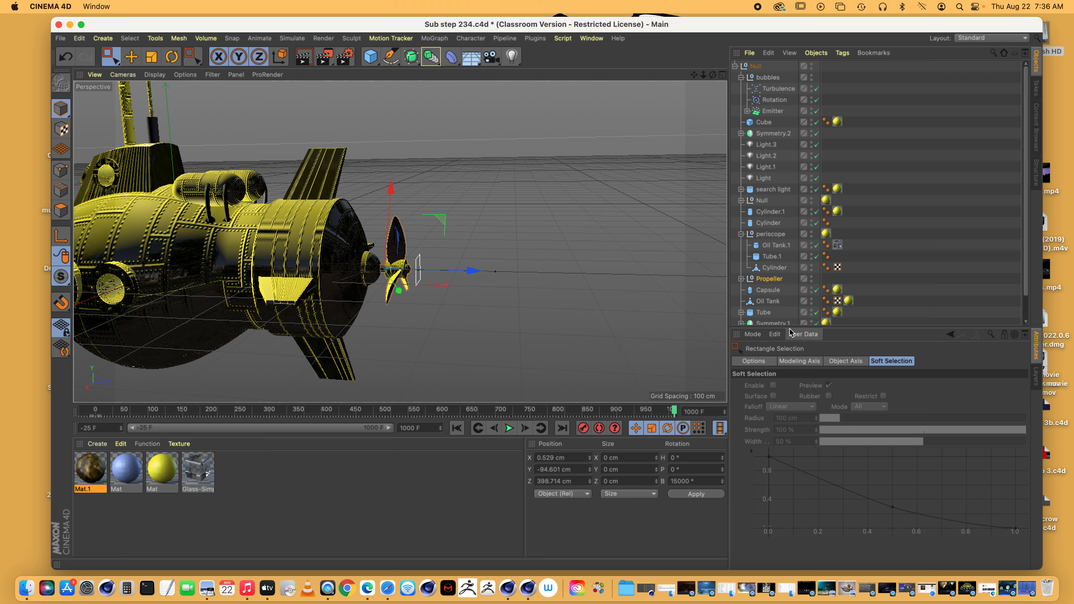
- Select the Propeller, go to frame -25 and set its R.B rotation to 15° with a keyframe
{"action": "left_click", "coordinate": [771, 280]}
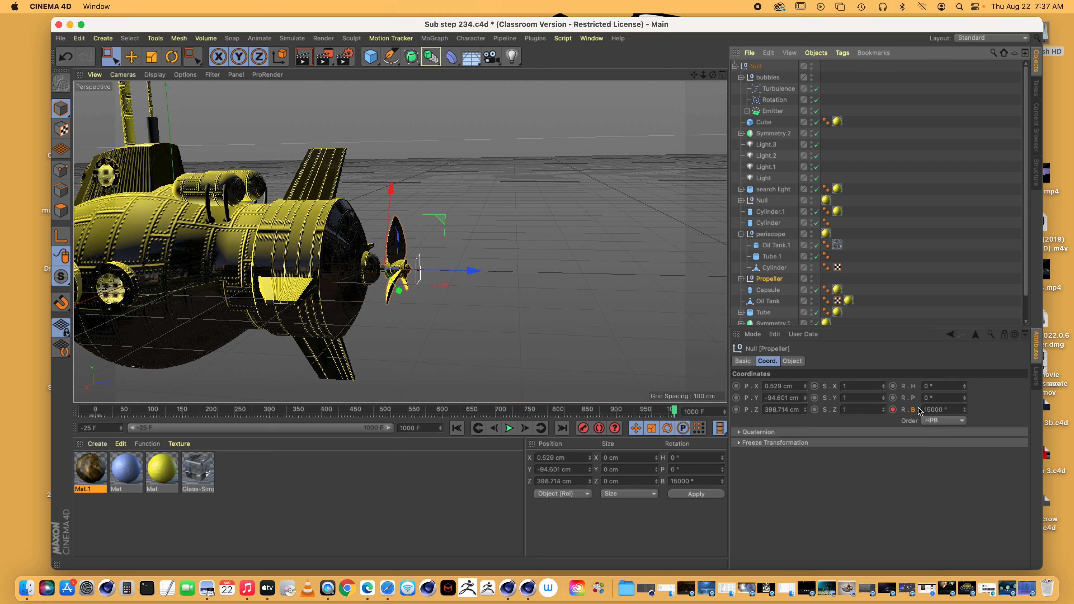
{"action": "left_click", "coordinate": [83, 411]}
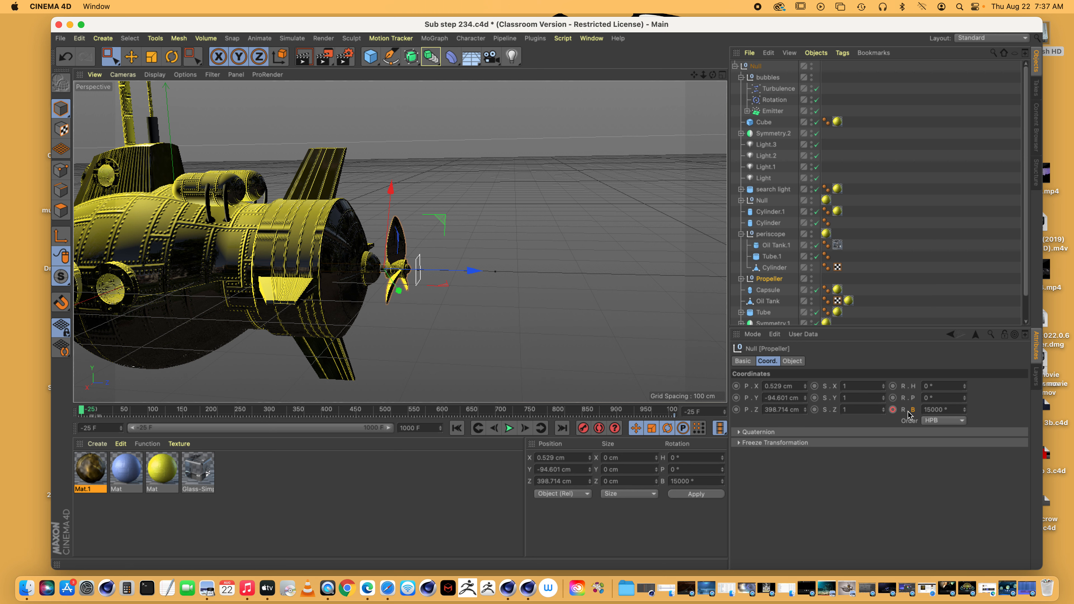
{"action": "left_click_drag", "start_coordinate": [953, 411], "coordinate": [899, 412]}
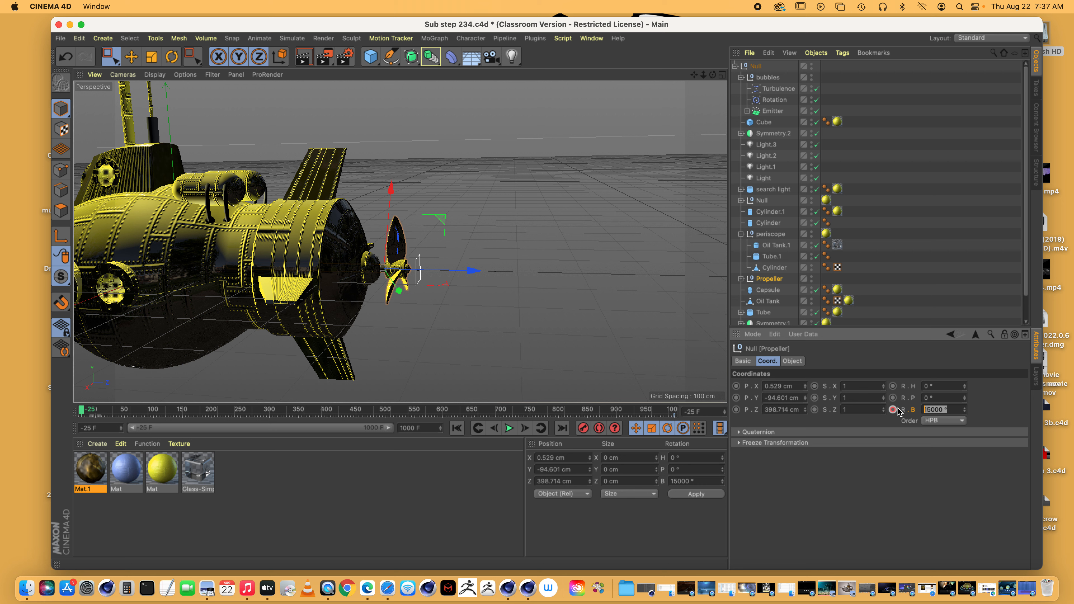
{"action": "type", "text": "15"}
{"action": "key", "text": "Return"}
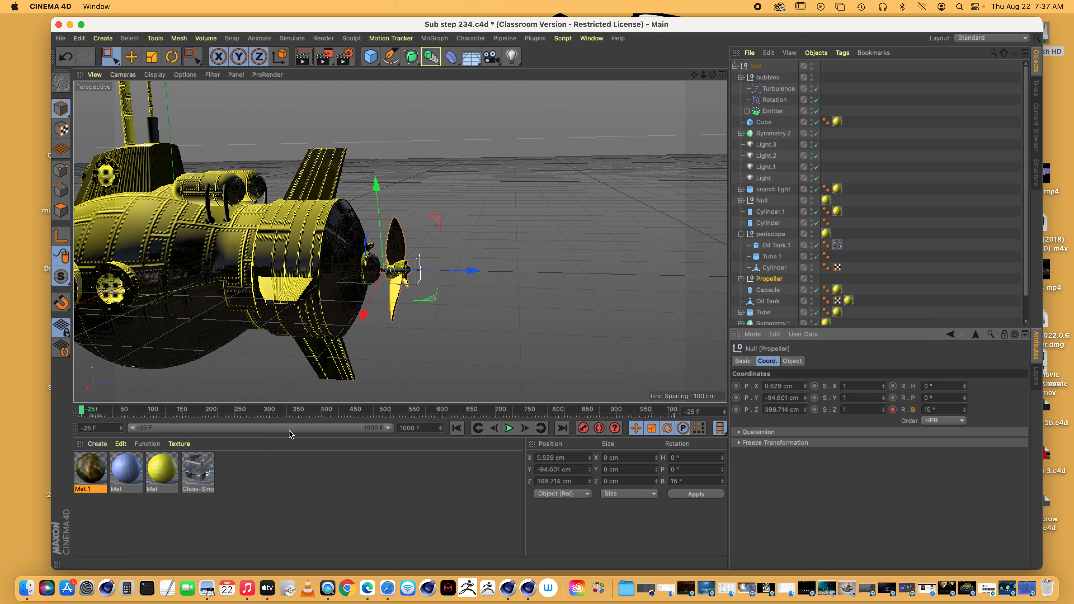
- Check the Propeller's R.B rotation at frame 1000, and play the animation from frame -25 before stopping it
{"action": "left_click_drag", "start_coordinate": [82, 412], "coordinate": [693, 408]}
{"action": "left_click", "coordinate": [957, 410]}
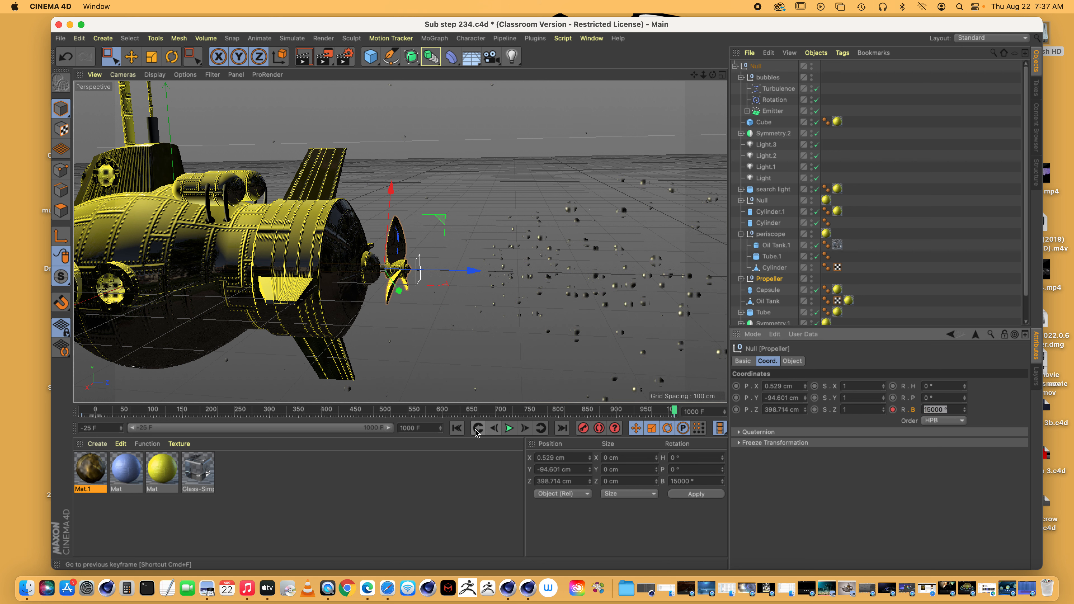
{"action": "left_click", "coordinate": [457, 428]}
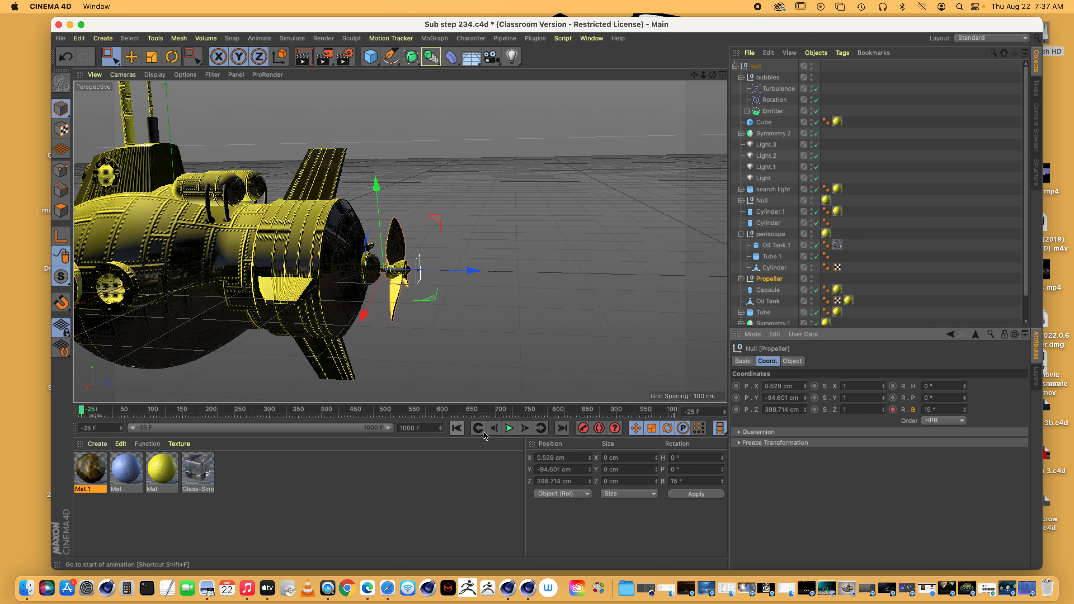
{"action": "left_click", "coordinate": [510, 428]}
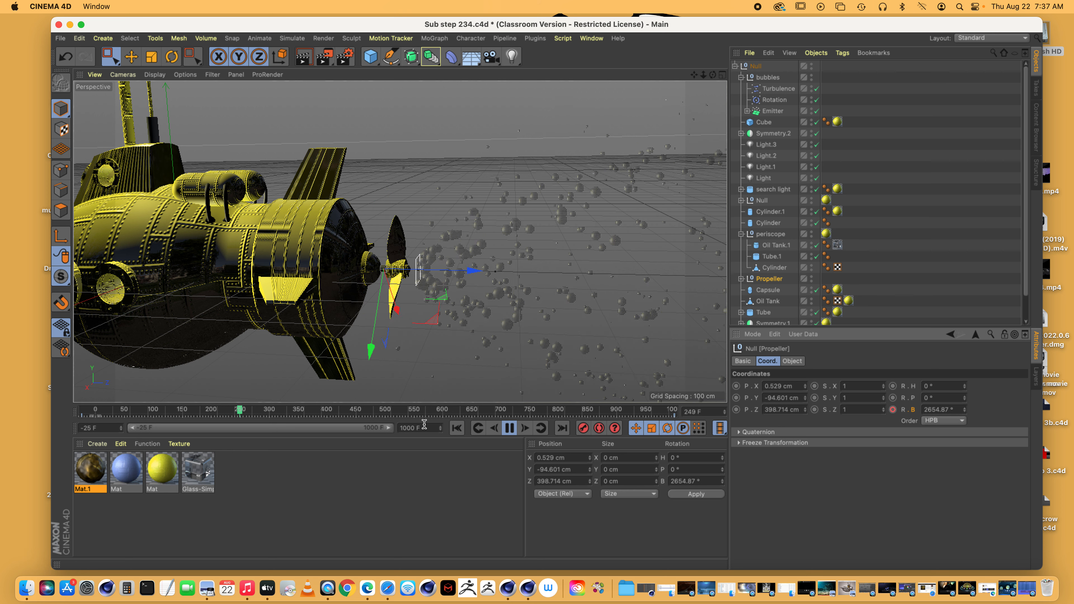
{"action": "left_click", "coordinate": [511, 428]}
- Go to frame 1000, set the Propeller's R.B rotation to 25000° and keyframe it
{"action": "left_click_drag", "start_coordinate": [957, 409], "coordinate": [889, 409]}
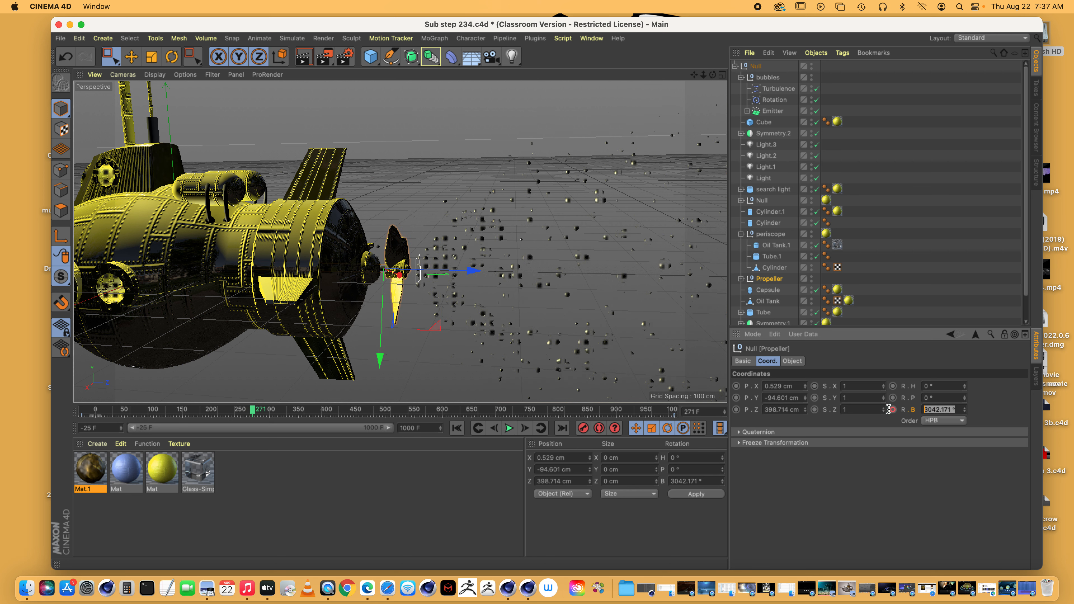
{"action": "left_click_drag", "start_coordinate": [254, 413], "coordinate": [850, 404]}
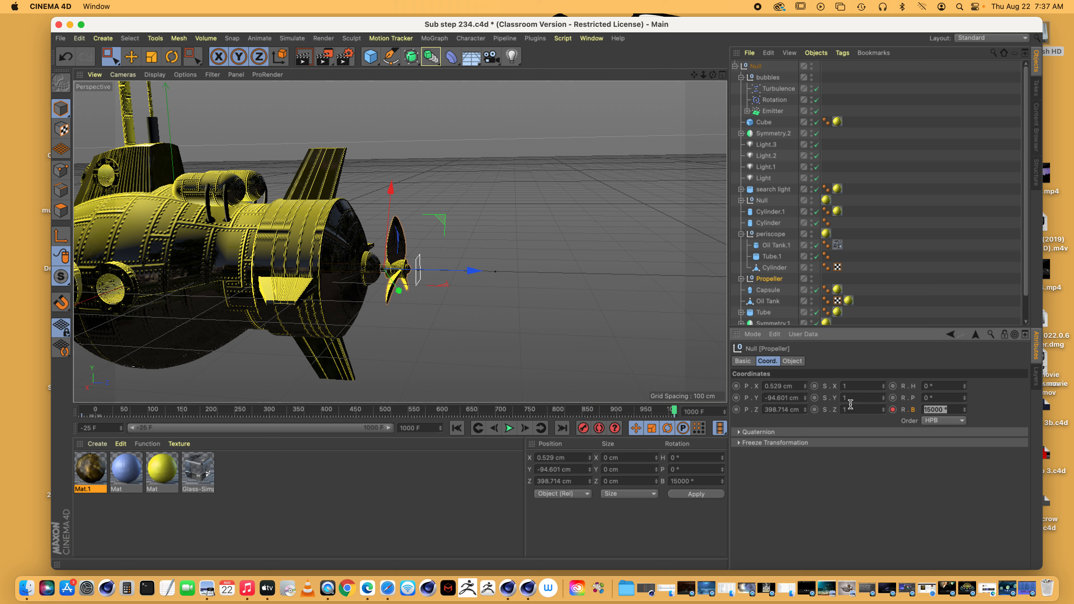
{"action": "type", "text": "25000"}
{"action": "key", "text": "Return"}
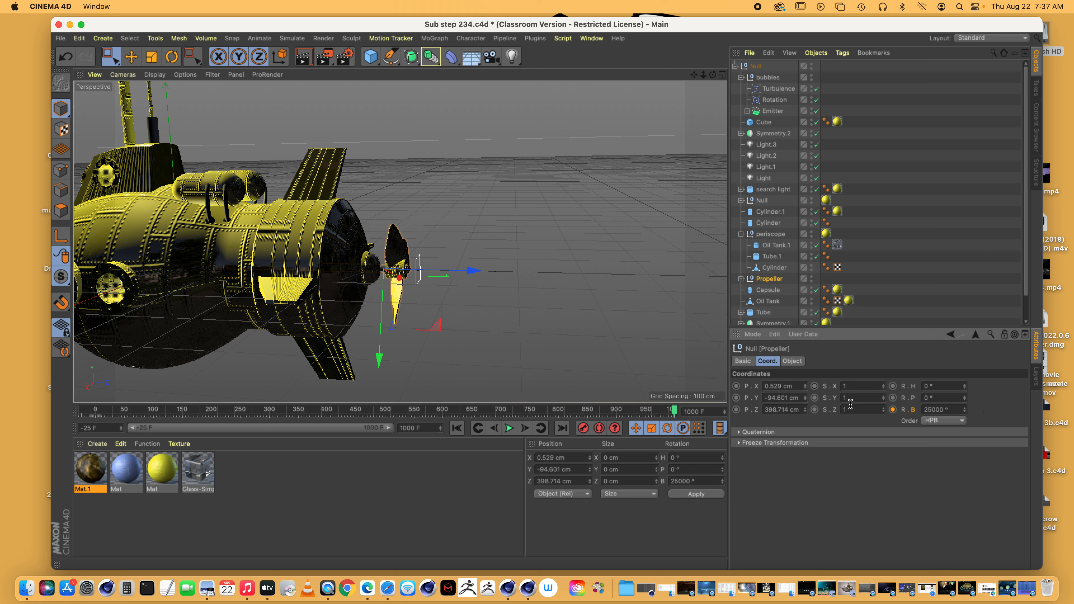
{"action": "left_click", "coordinate": [893, 410]}
- Play the animation from frame -25 and examine the whole submarine with its bubble trail from further away, then stop playback
{"action": "left_click", "coordinate": [456, 429]}
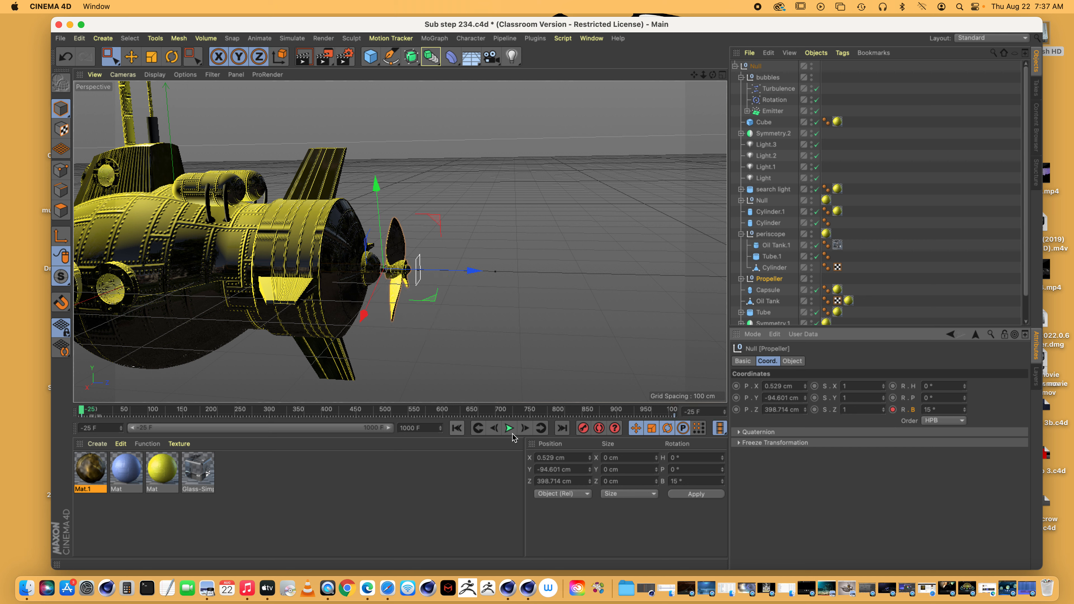
{"action": "left_click", "coordinate": [510, 431]}
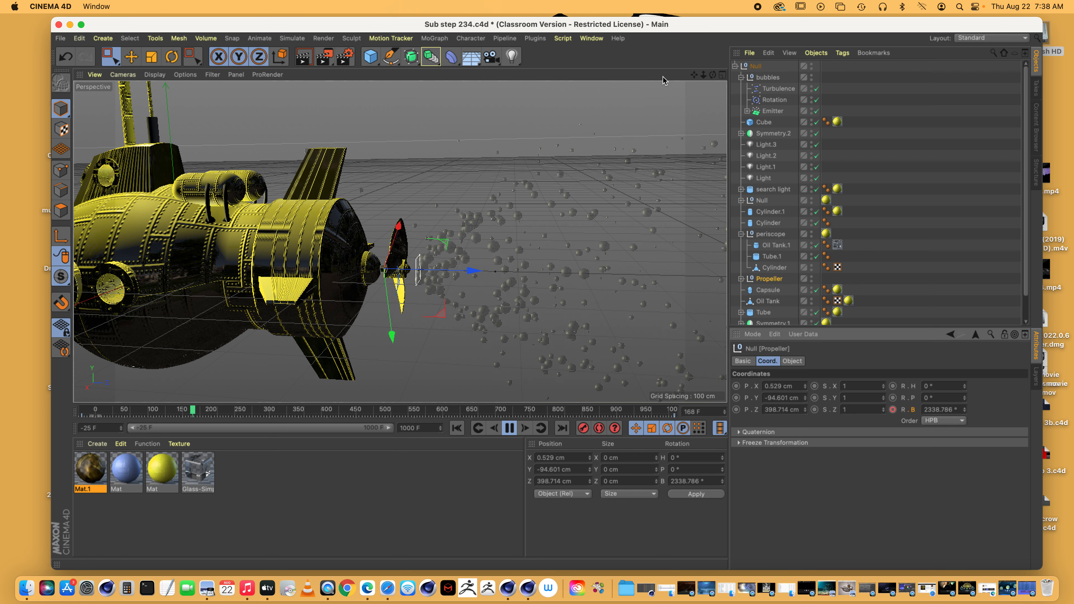
{"action": "left_click_drag", "start_coordinate": [704, 75], "coordinate": [678, 80]}
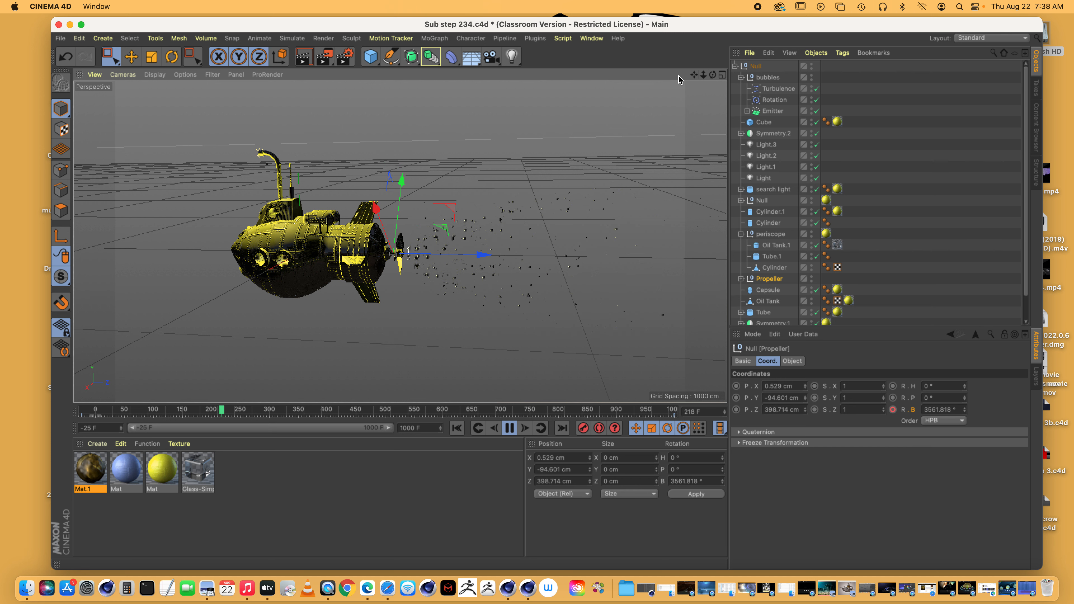
{"action": "mouse_move", "coordinate": [711, 76]}
{"action": "left_mouse_down"}
{"action": "mouse_move", "coordinate": [691, 78]}
{"action": "mouse_move", "coordinate": [712, 76]}
{"action": "left_mouse_up"}
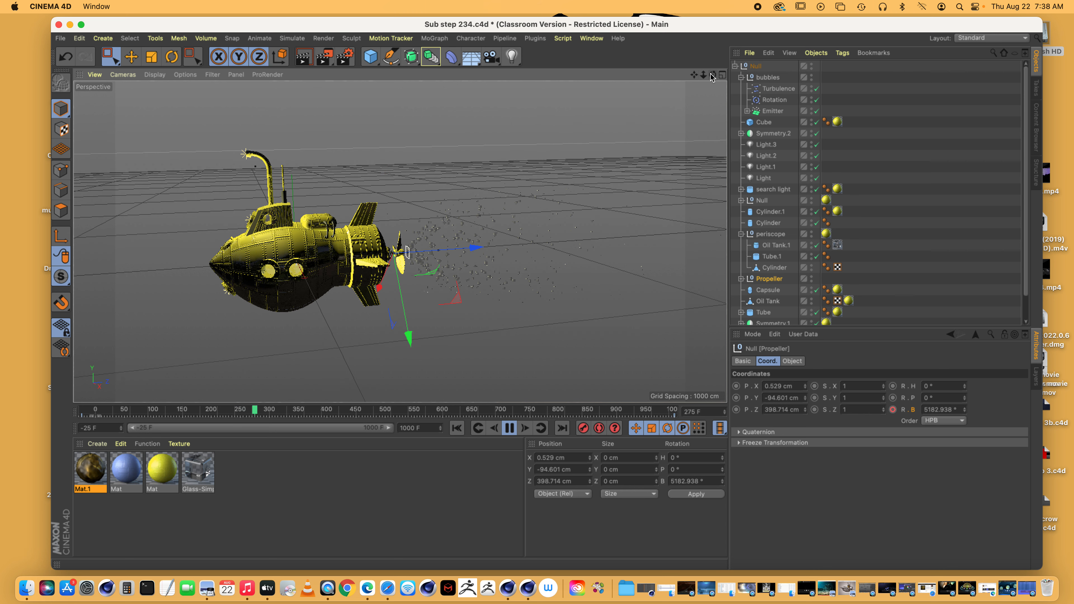
{"action": "left_click", "coordinate": [509, 429]}
- Return to frame -25, change the Propeller's R.B rotation to -15° and keyframe it
{"action": "left_click_drag", "start_coordinate": [270, 414], "coordinate": [83, 413]}
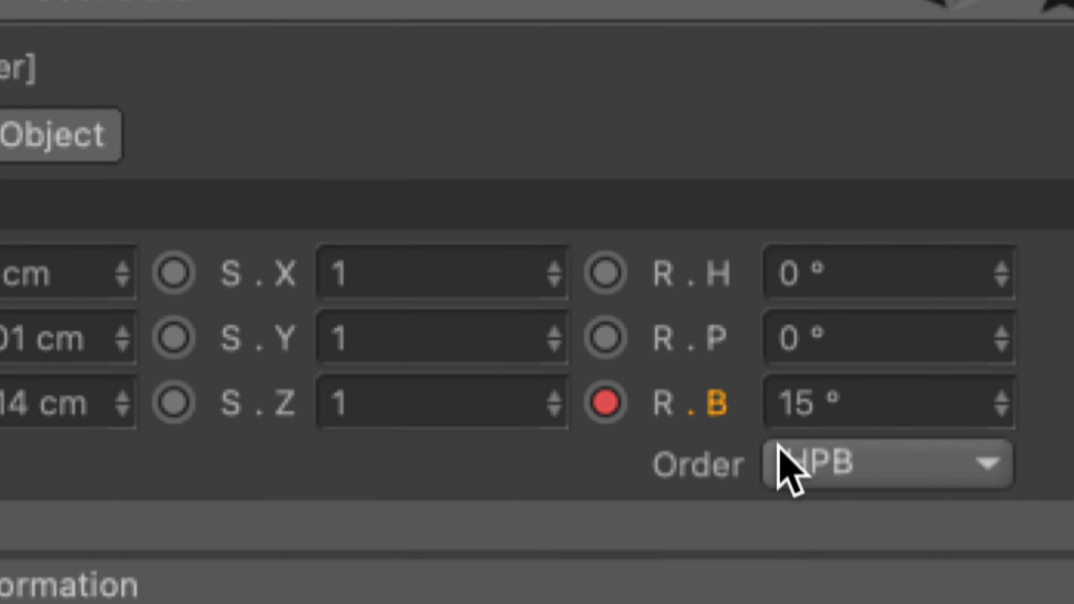
{"action": "type", "text": "-"}
{"action": "key", "text": "Return"}
{"action": "left_click", "coordinate": [611, 407]}
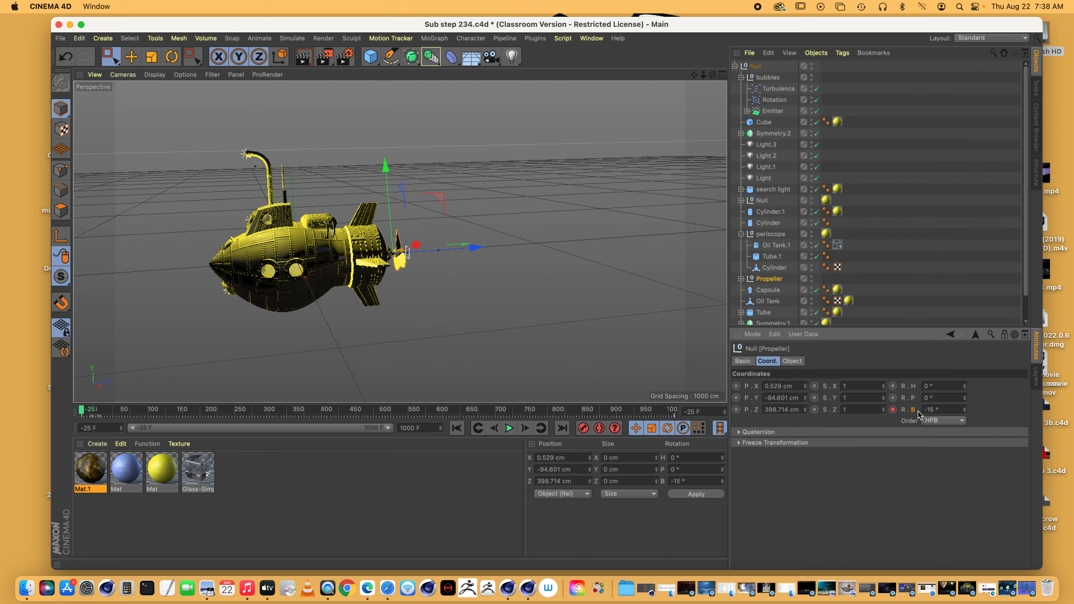
- Go to frame 1000, set the Propeller's R.B rotation to -25000° and keyframe it
{"action": "left_click_drag", "start_coordinate": [82, 413], "coordinate": [675, 413]}
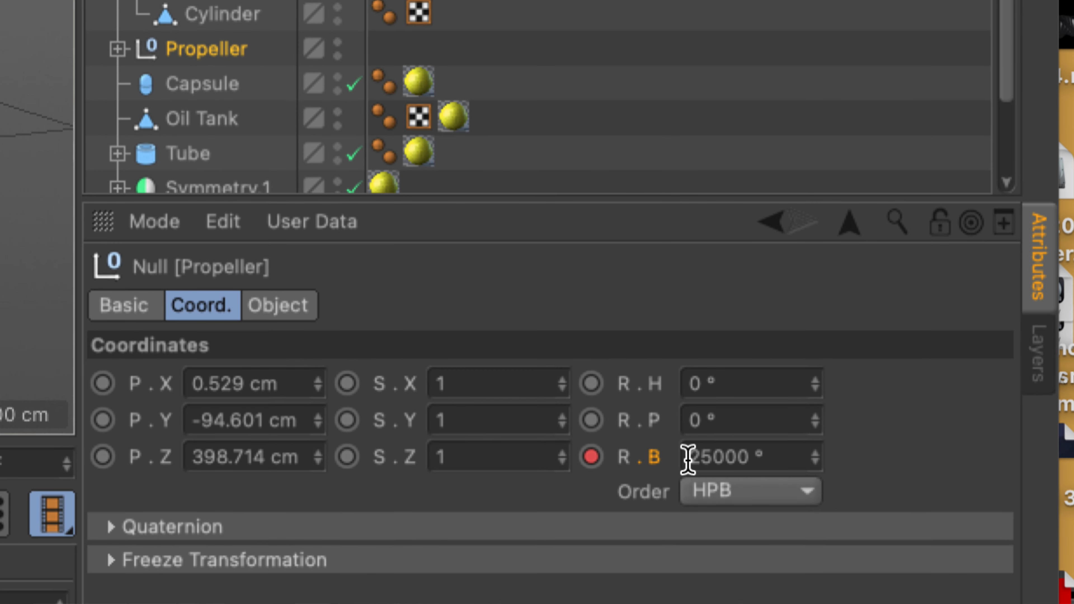
{"action": "left_click", "coordinate": [520, 486]}
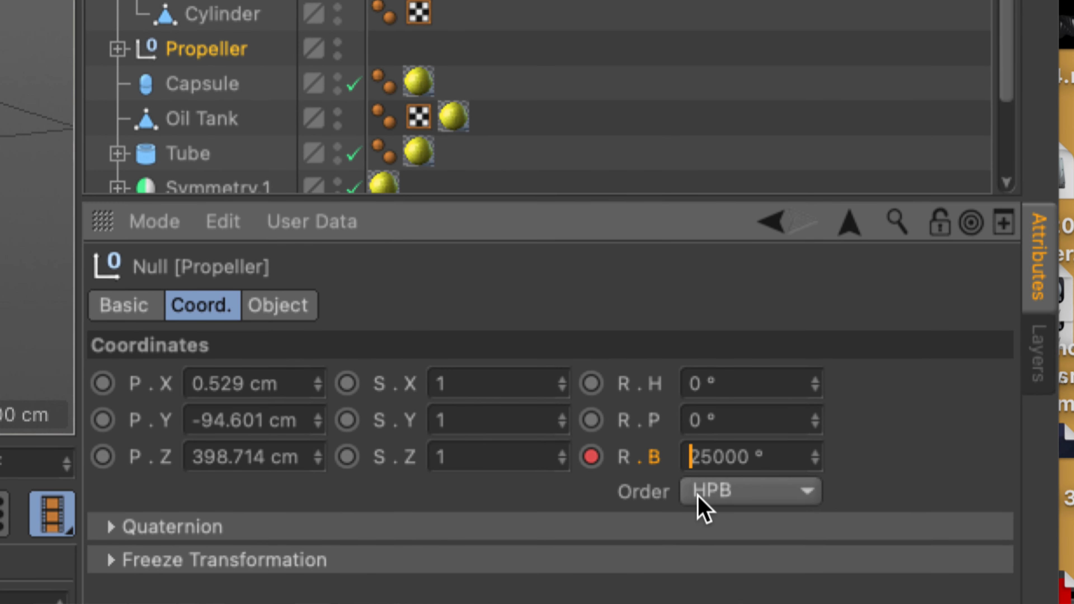
{"action": "type", "text": "-"}
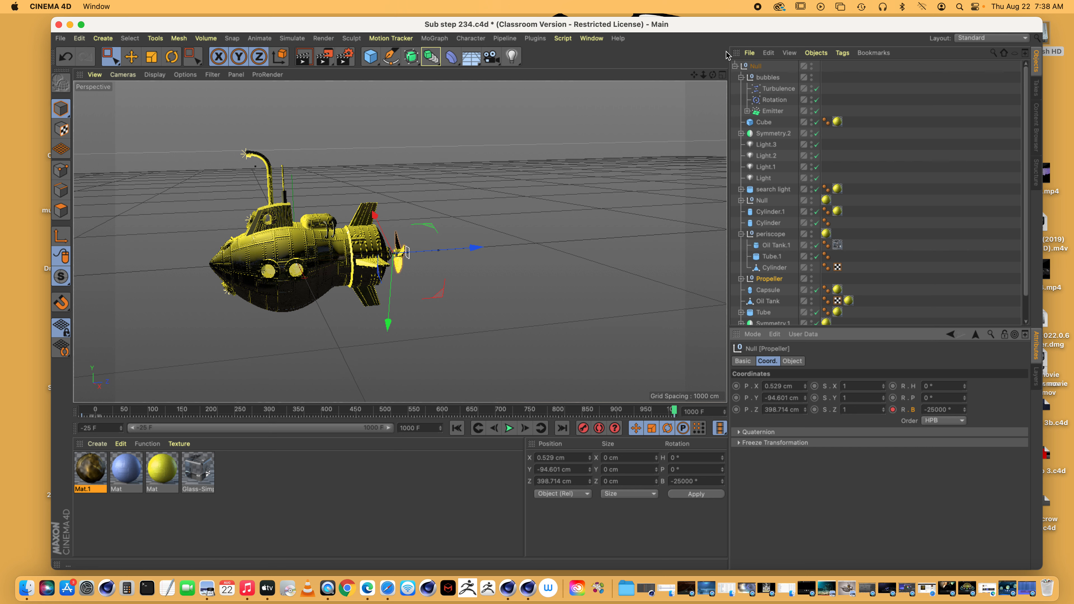
- Play the animation and examine the propeller's spin direction and the bubble trail up close from different angles
{"action": "scroll", "coordinate": [400, 242], "scroll_direction": "up", "scroll_amount": 5}
{"action": "scroll", "coordinate": [400, 242], "scroll_direction": "up", "scroll_amount": 2}
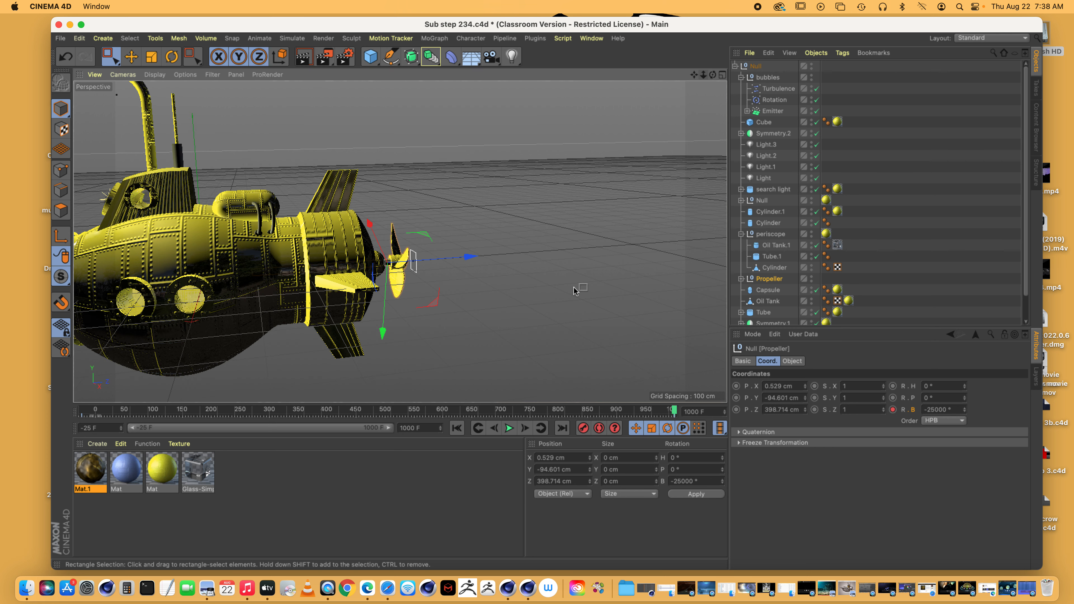
{"action": "left_click", "coordinate": [509, 428]}
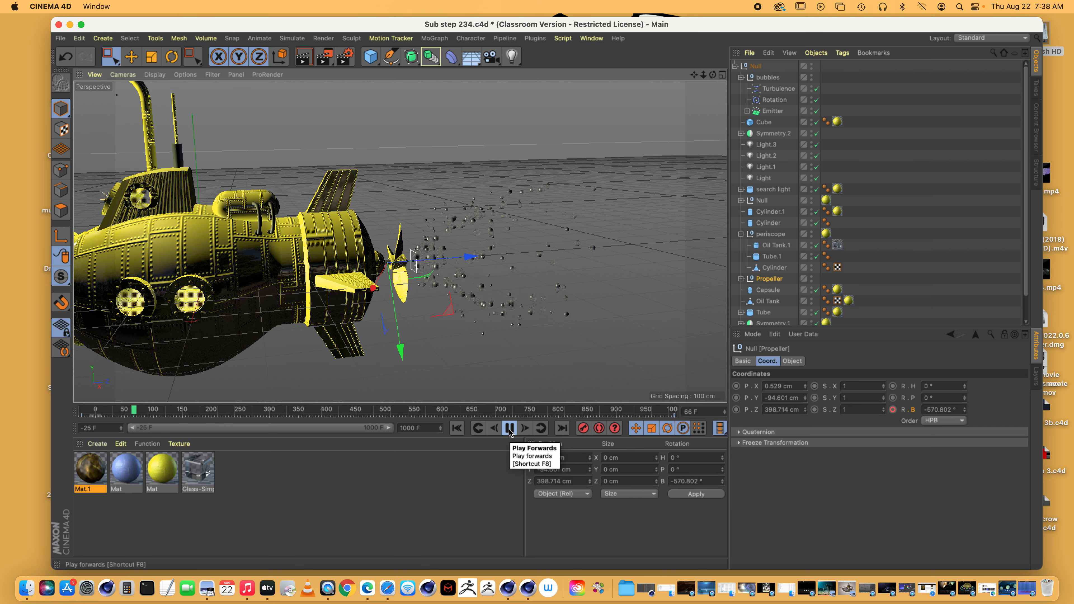
{"action": "left_click_drag", "start_coordinate": [713, 75], "coordinate": [772, 70]}
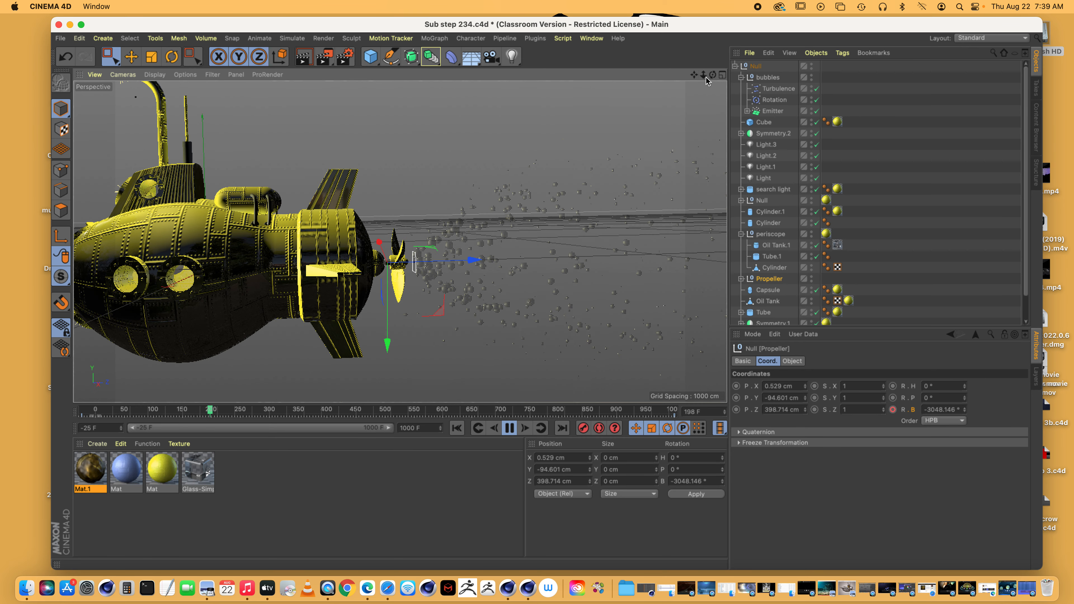
{"action": "left_click_drag", "start_coordinate": [704, 75], "coordinate": [607, 75]}
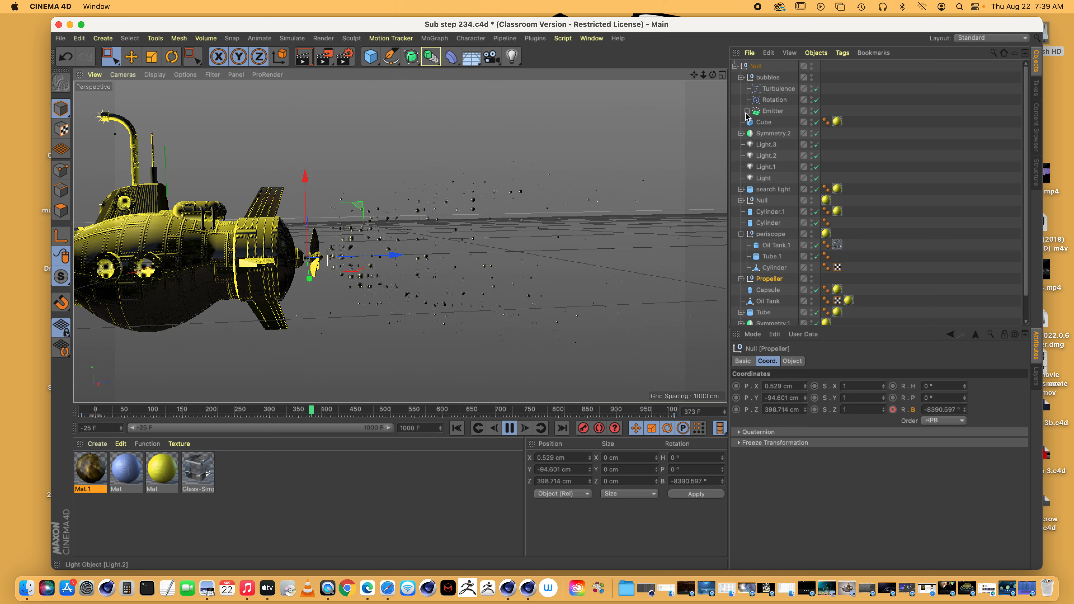
- Set the bubble Emitter's particle Lifetime to 200 F
{"action": "left_click", "coordinate": [772, 111]}
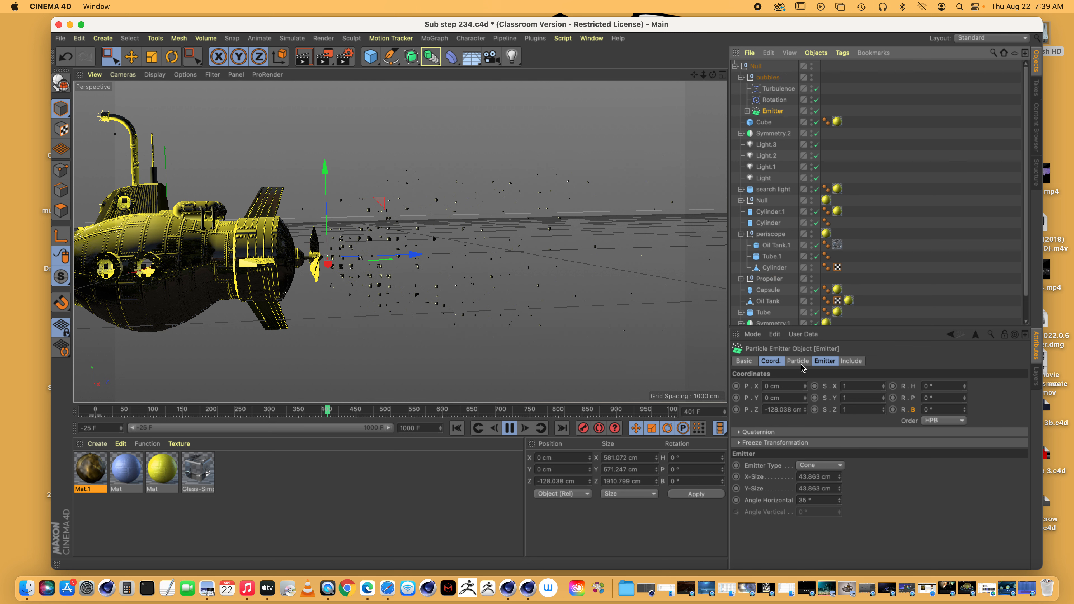
{"action": "left_click", "coordinate": [824, 360]}
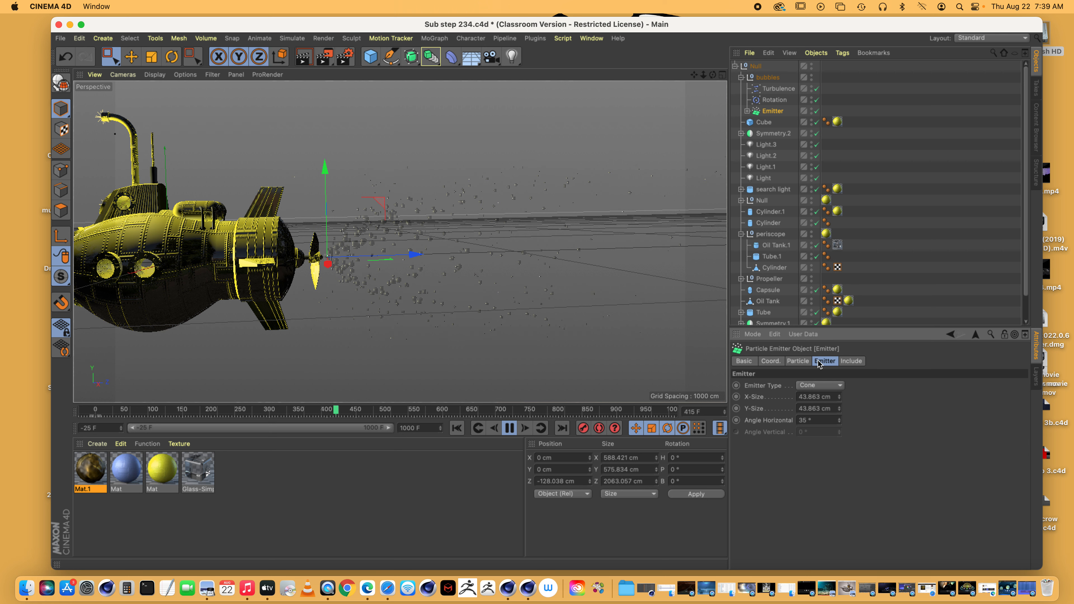
{"action": "left_click", "coordinate": [799, 361]}
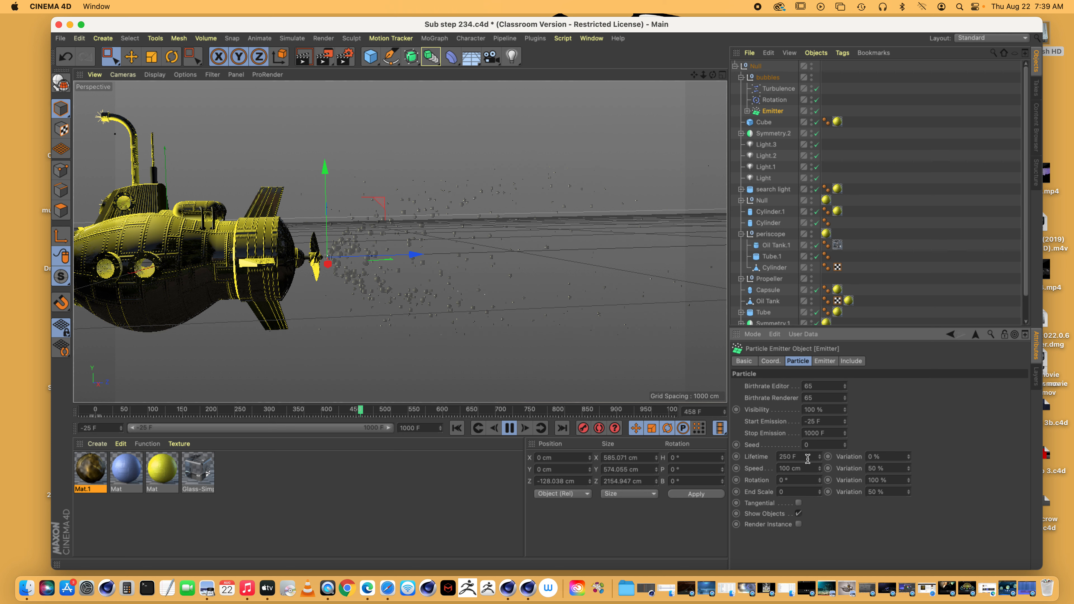
{"action": "left_click_drag", "start_coordinate": [807, 458], "coordinate": [744, 458]}
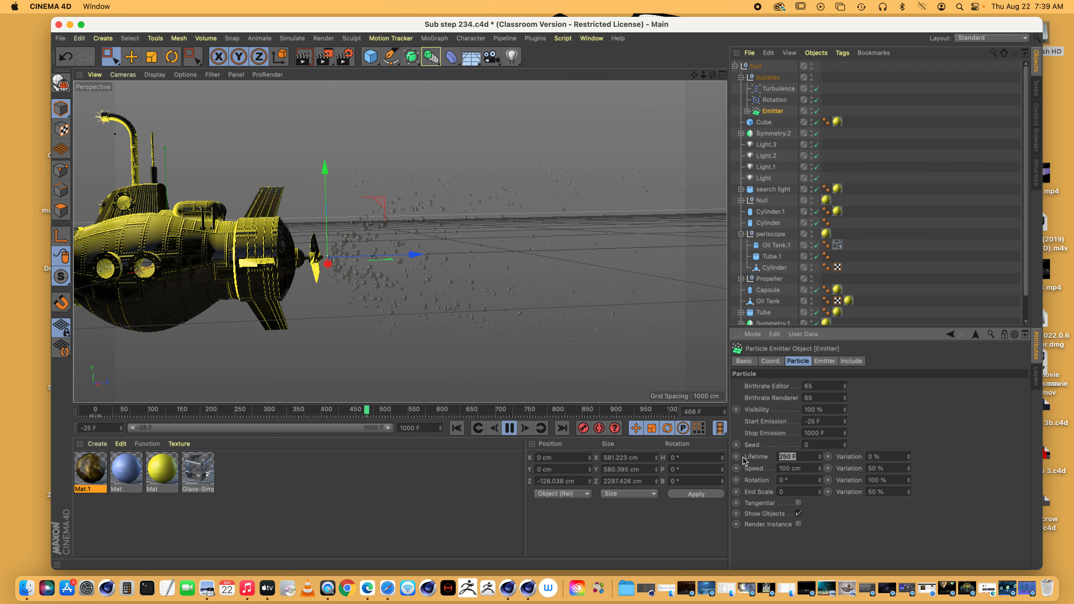
{"action": "type", "text": "20"}
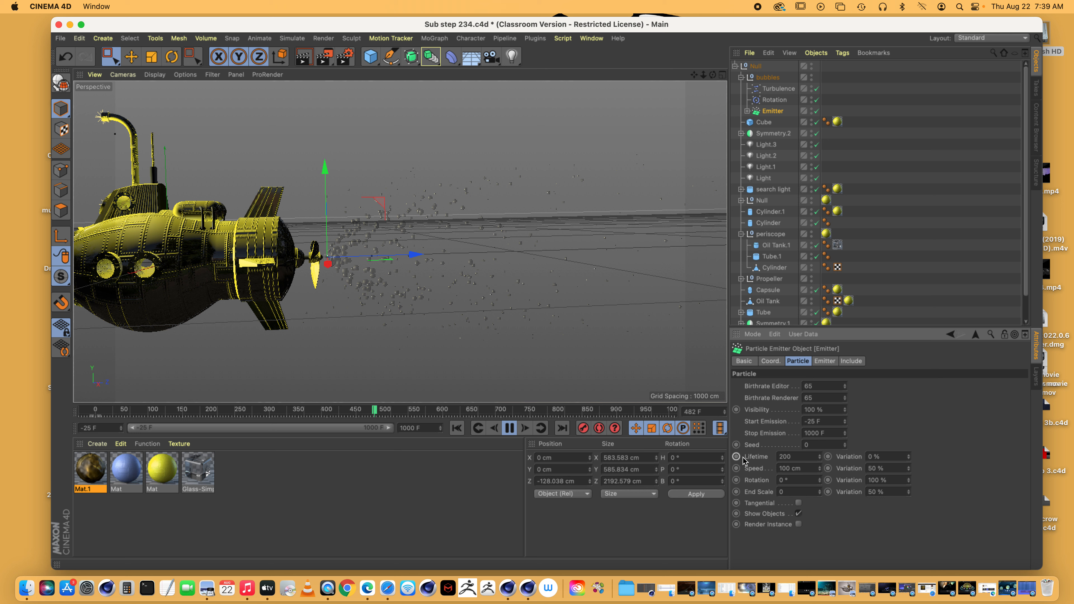
- Replay the animation from frame -25 and examine the shortened bubble trail with the whole submarine in view
{"action": "left_click", "coordinate": [459, 429]}
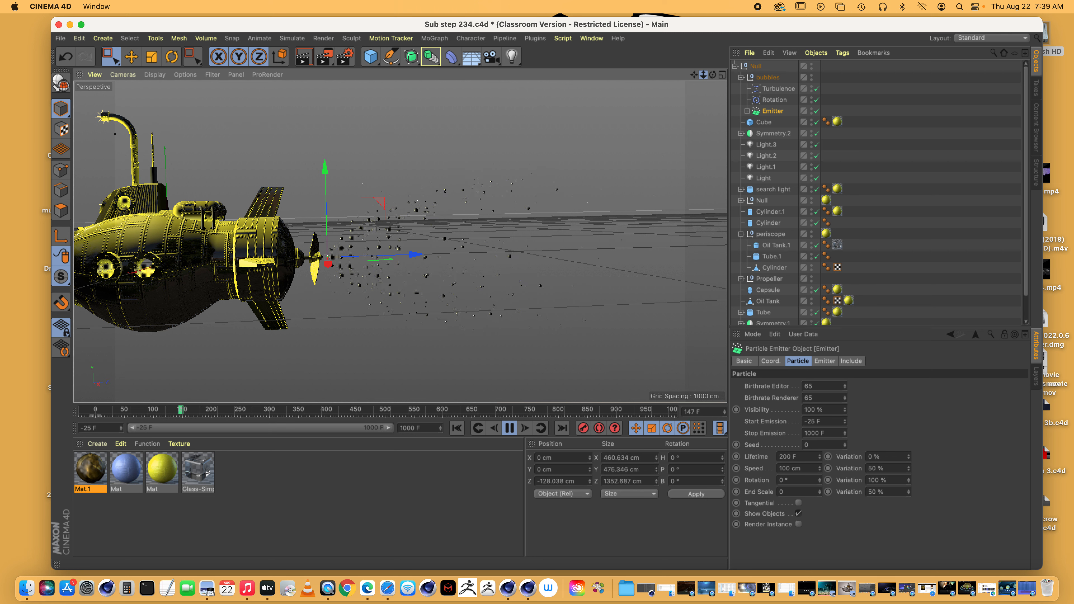
{"action": "scroll", "coordinate": [400, 242], "scroll_direction": "down", "scroll_amount": 5}
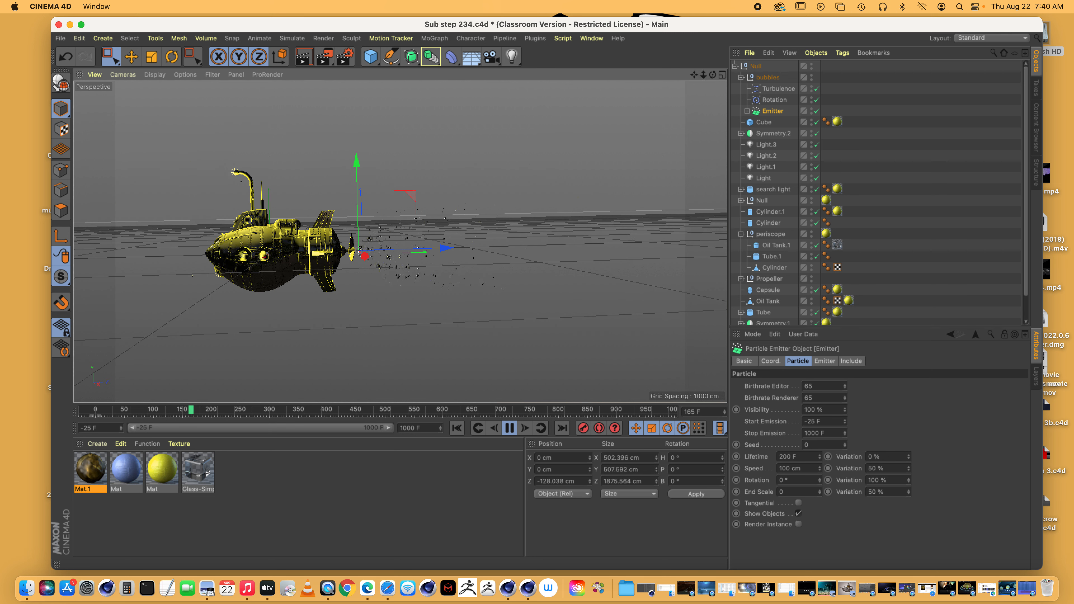
{"action": "left_click_drag", "start_coordinate": [696, 75], "coordinate": [712, 62]}
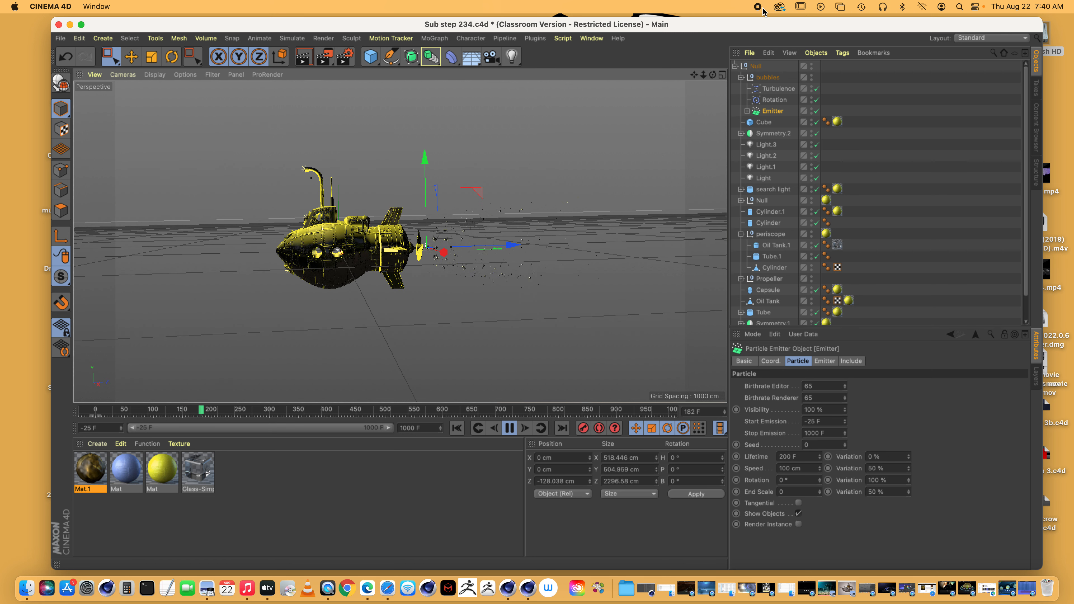